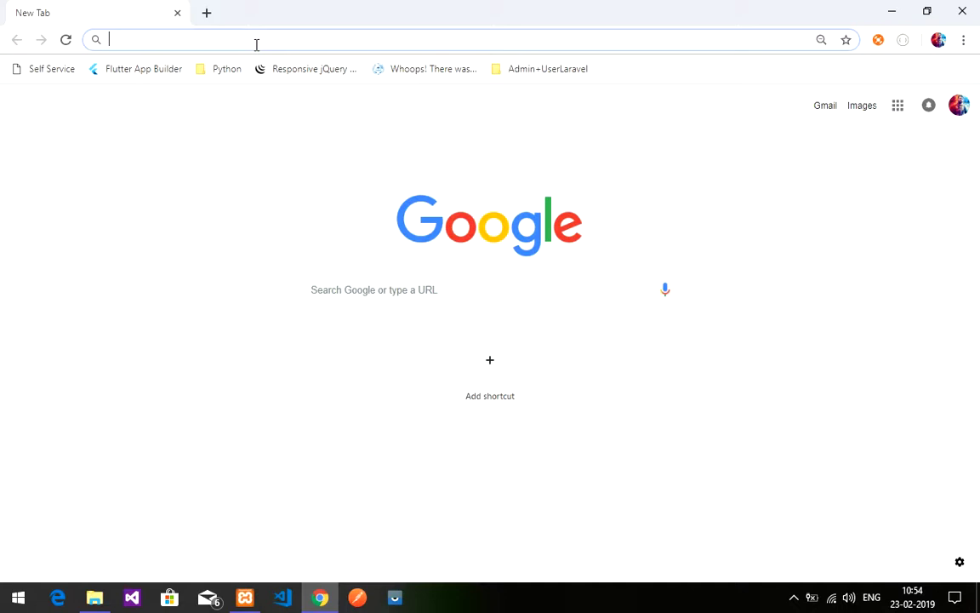
Load elegantthemes.com and scroll through its home page.
text(el)
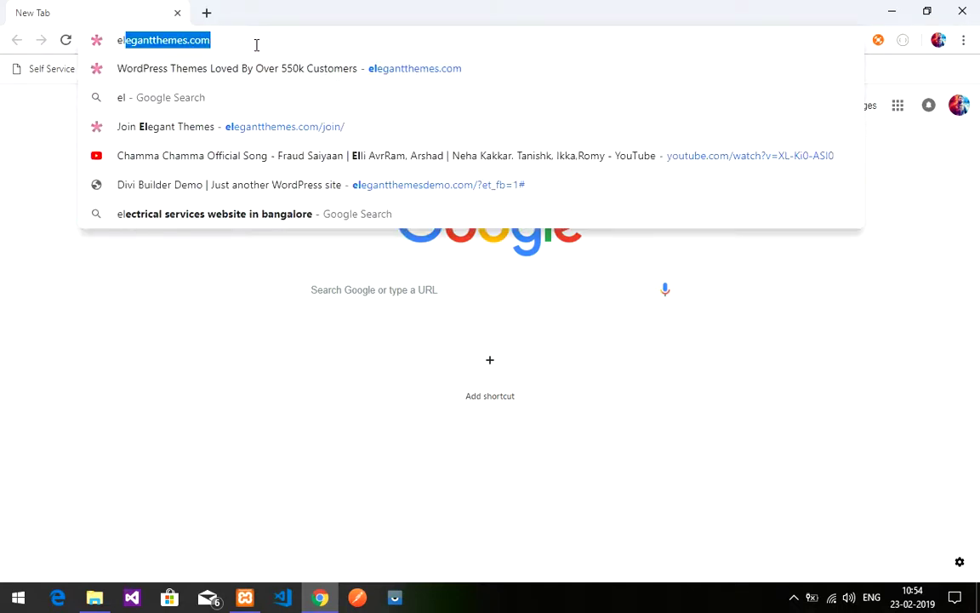
key(Return)
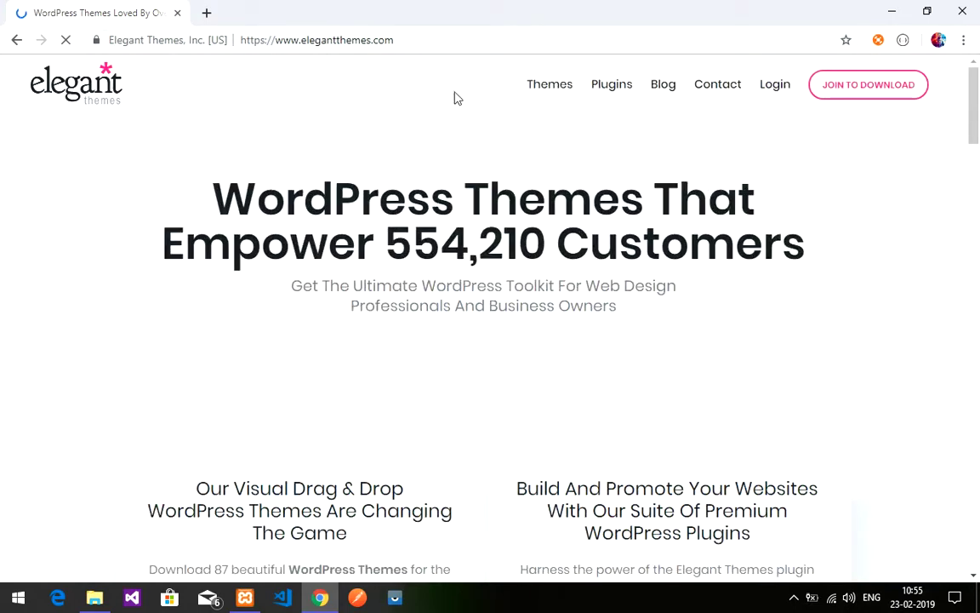
drag(277, 39, 411, 28)
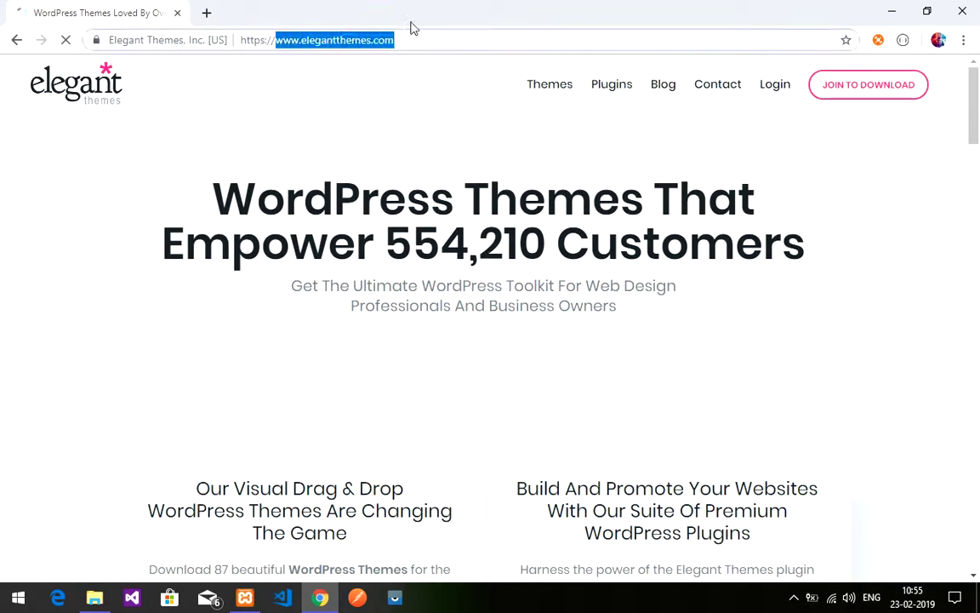
click(423, 40)
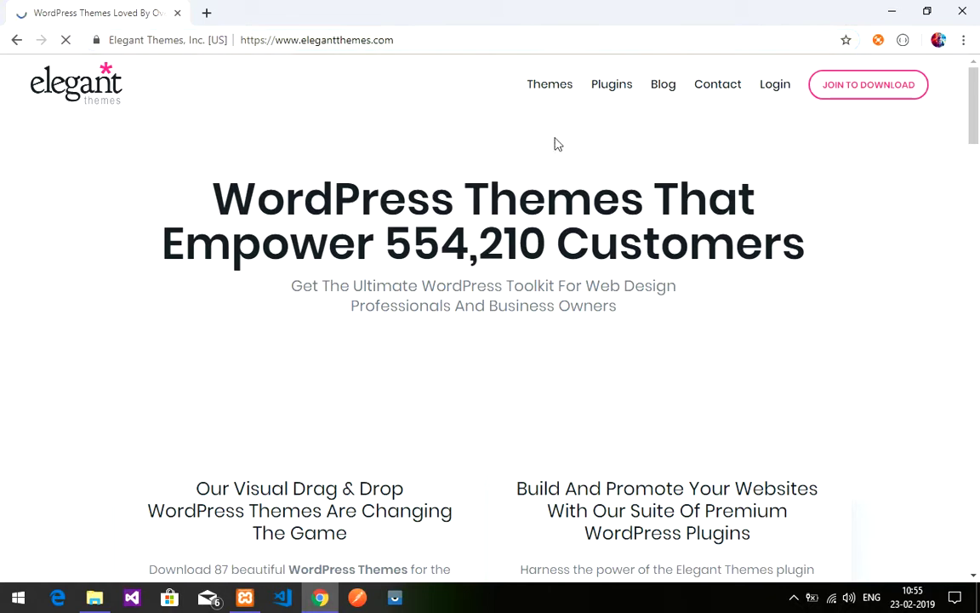
scroll(573, 295, down, 5)
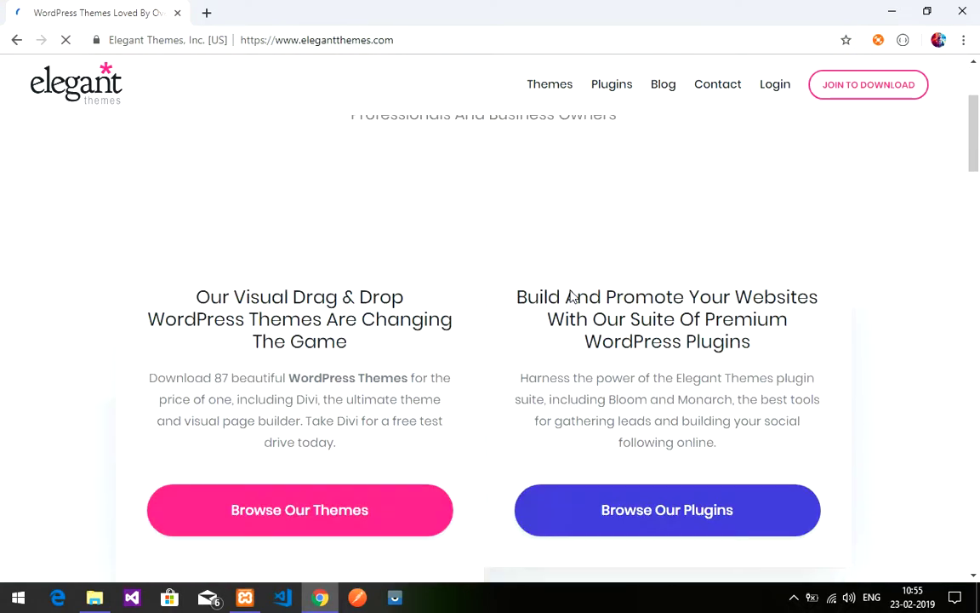
scroll(459, 323, up, 3)
scroll(457, 326, up, 2)
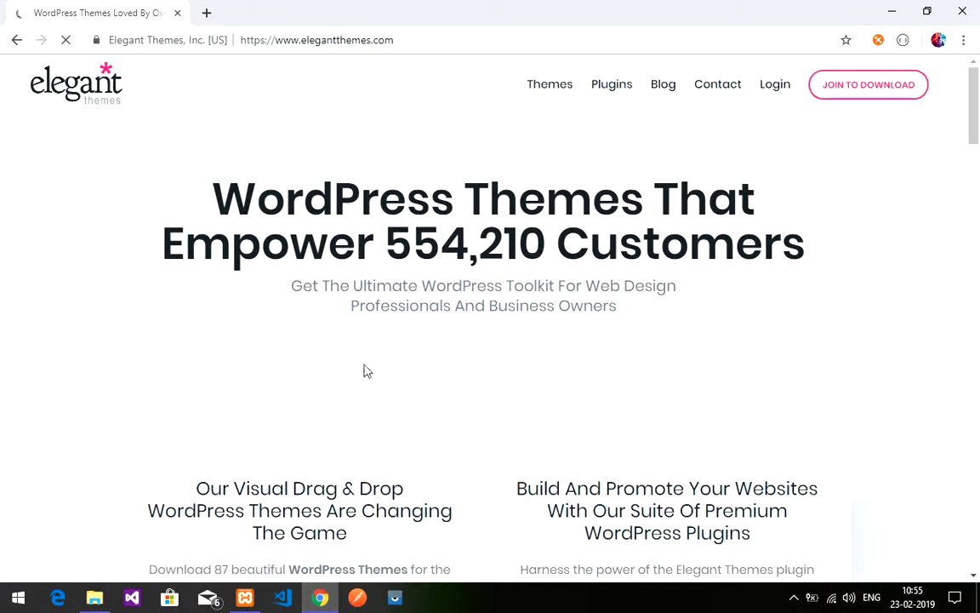
Enter localhost in a new tab and locate wordpresswebsite in C:\xampp\htdocs\WORDPRESS.
click(207, 14)
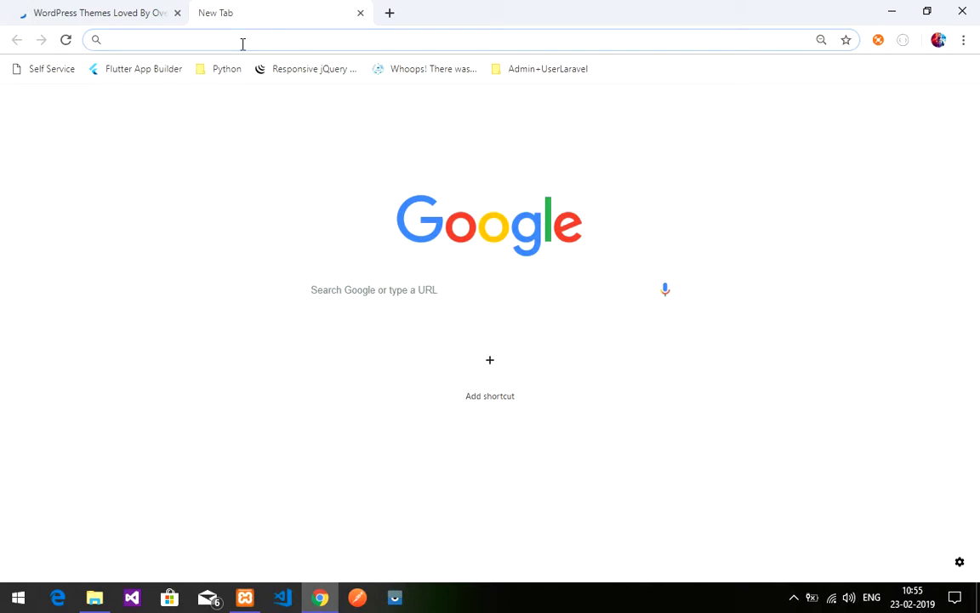
text(localhost)
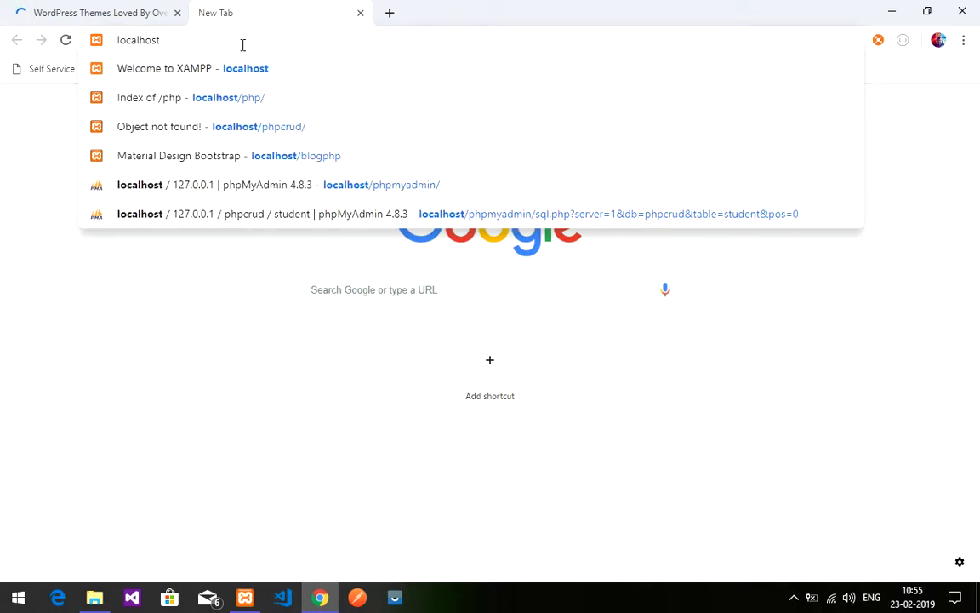
click(94, 597)
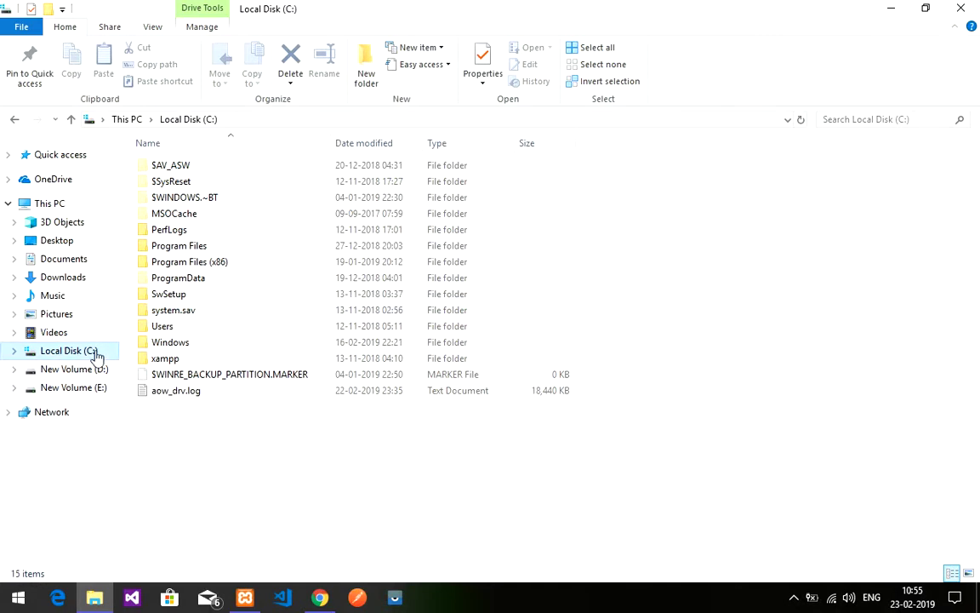
click(171, 361)
double_click(170, 364)
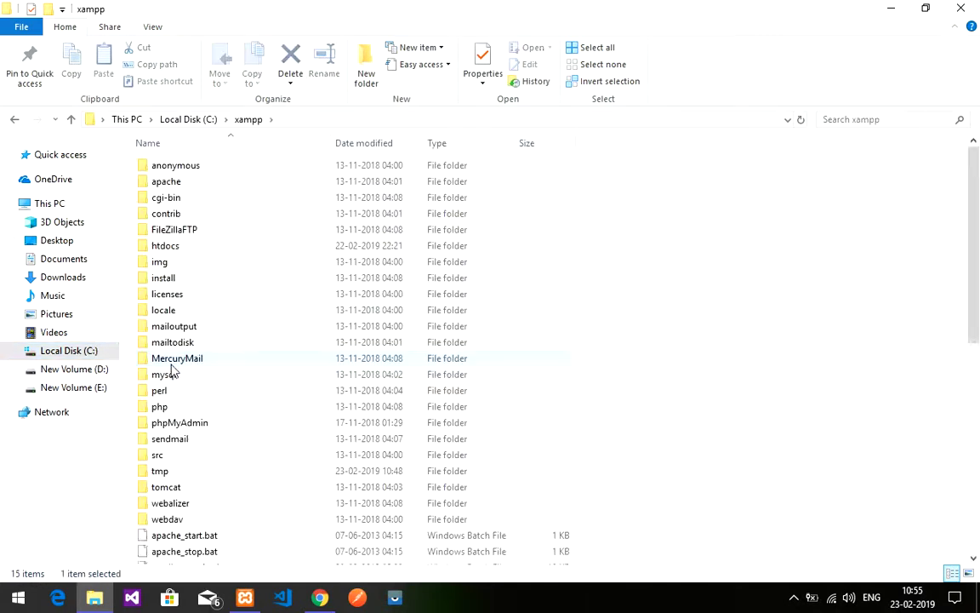
double_click(214, 249)
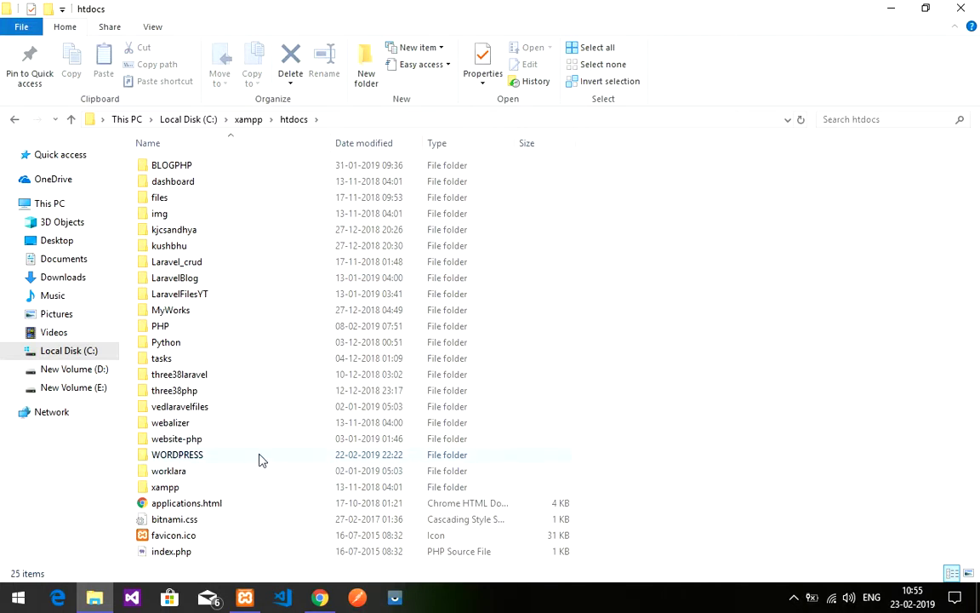
click(201, 457)
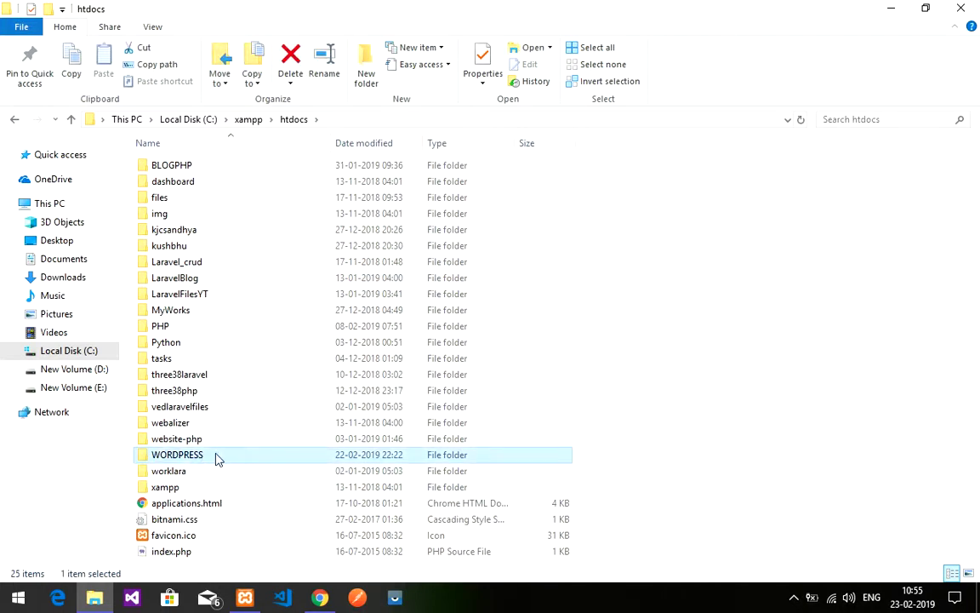
double_click(217, 460)
click(208, 169)
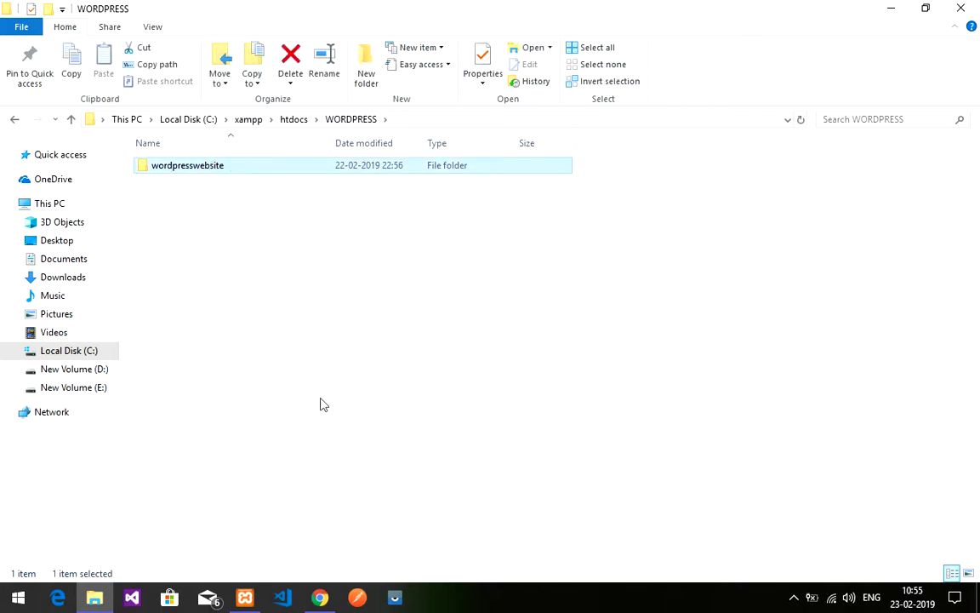
click(330, 603)
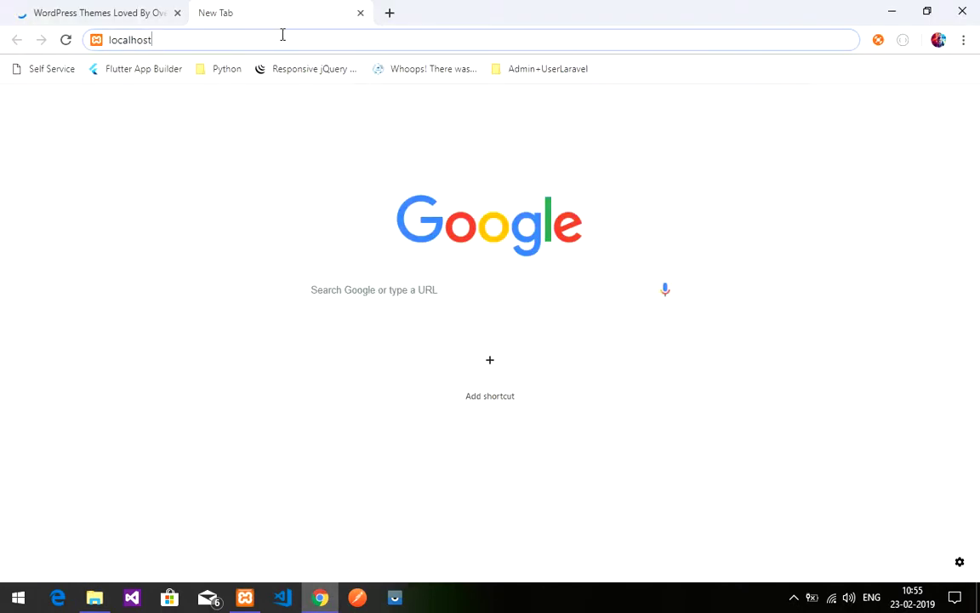
Load localhost/wordpress to show the Index of /wordpress listing.
text(/)
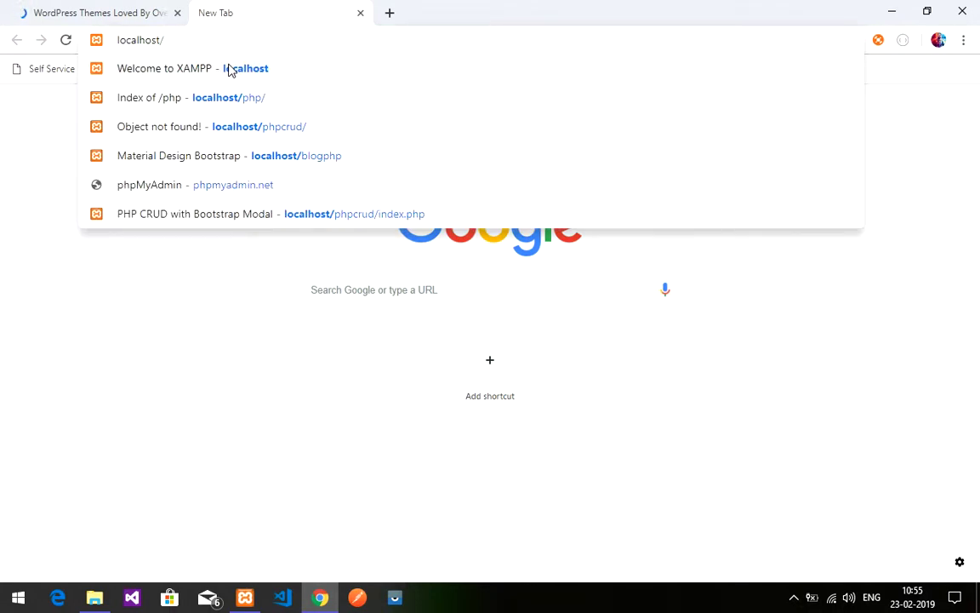
text(wor)
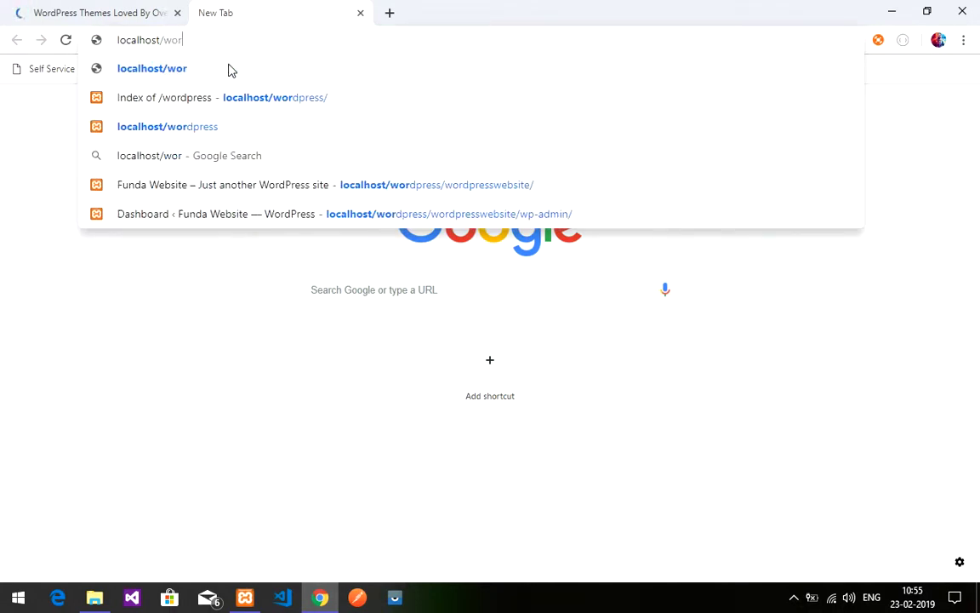
text(dpe)
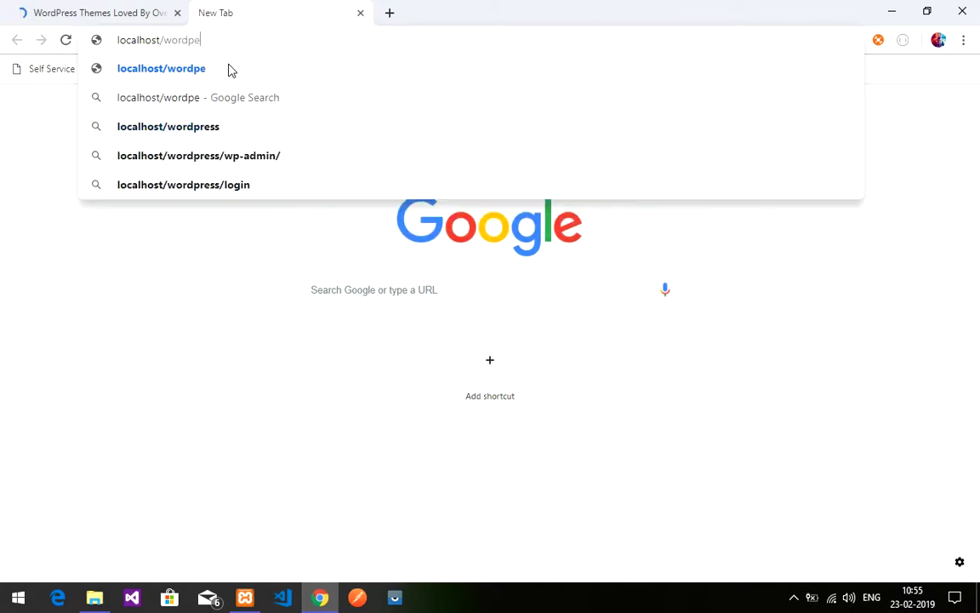
key(BackSpace)
text(ress)
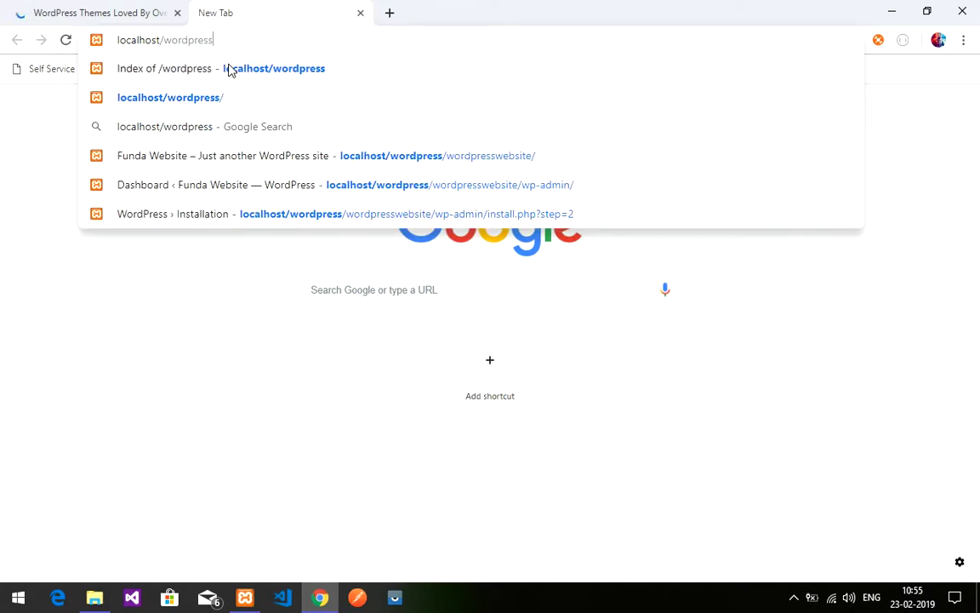
key(Return)
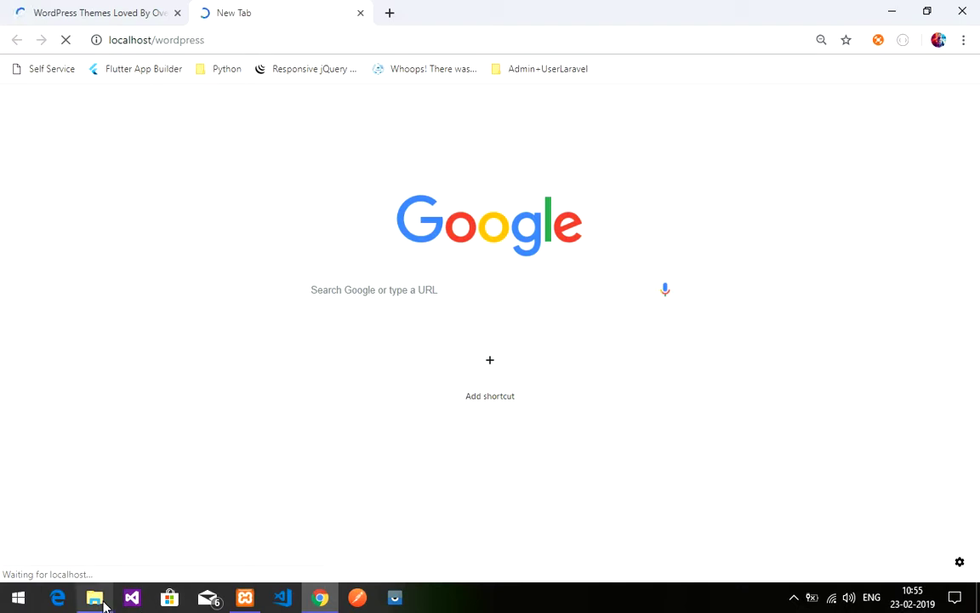
Check the wordpresswebsite folder name in File Explorer, then open the wordpresswebsite/ link.
click(94, 597)
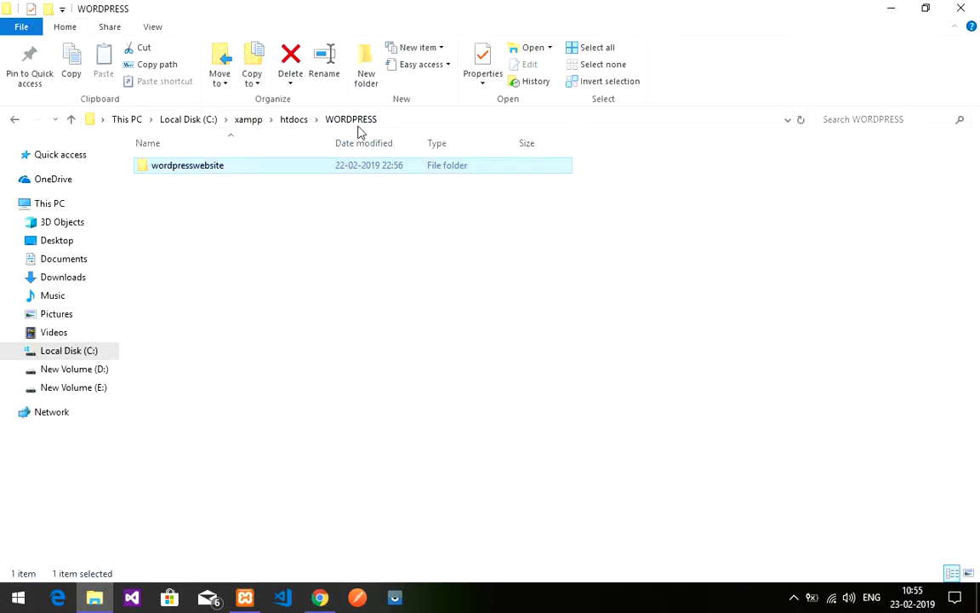
click(236, 173)
click(386, 273)
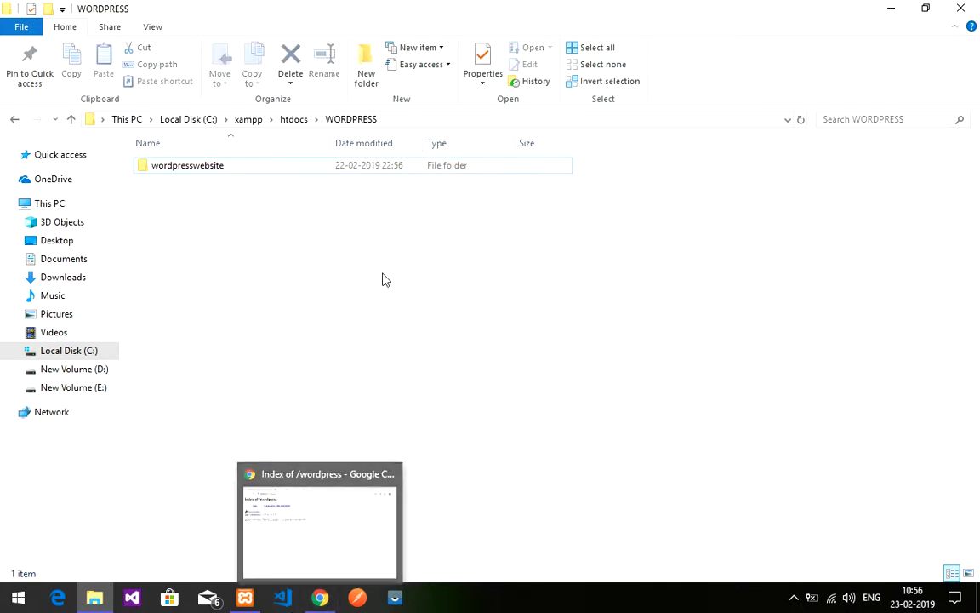
click(320, 598)
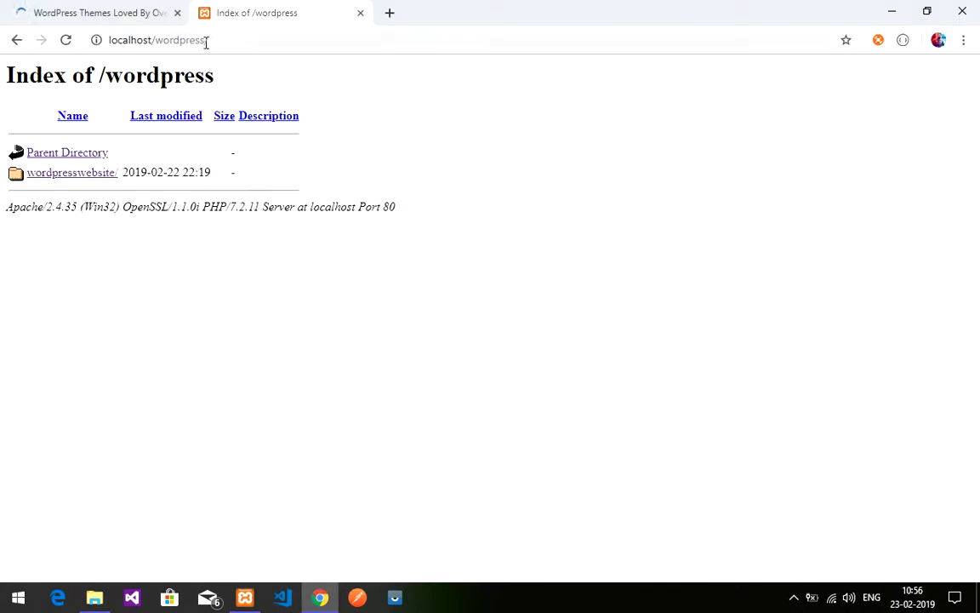
click(99, 174)
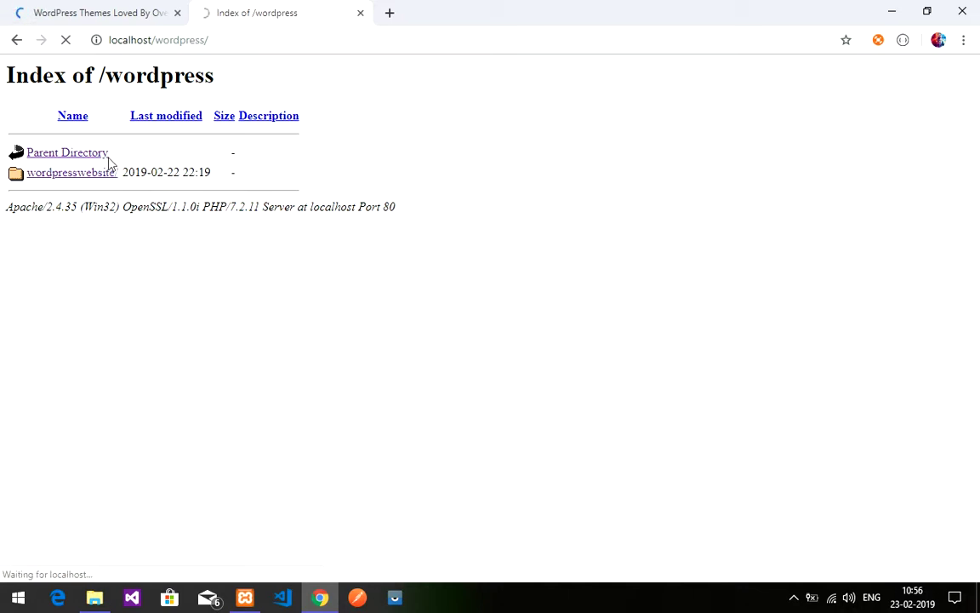
Confirm Apache and MySQL run in XAMPP, then ready the site address for editing.
click(245, 597)
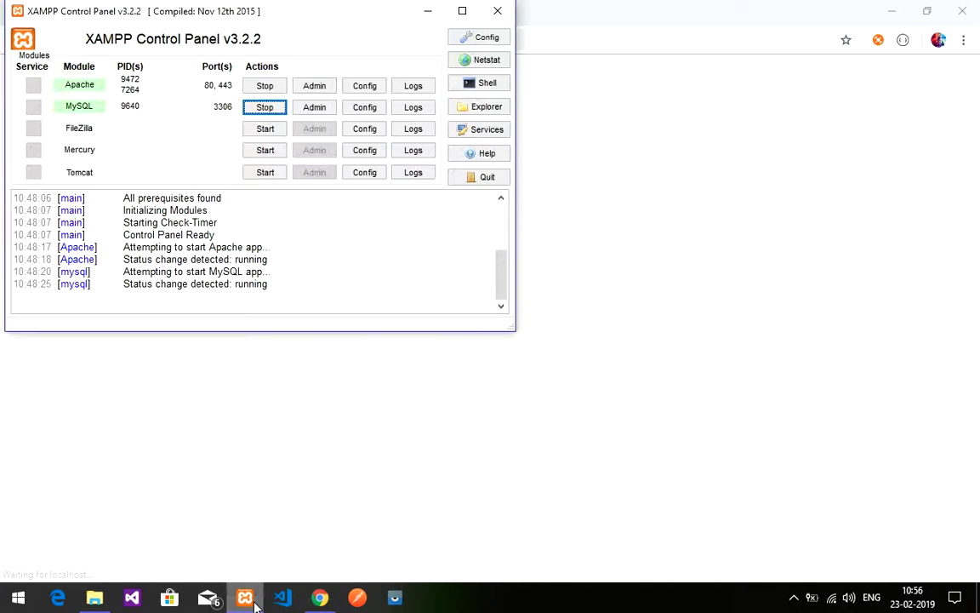
click(434, 15)
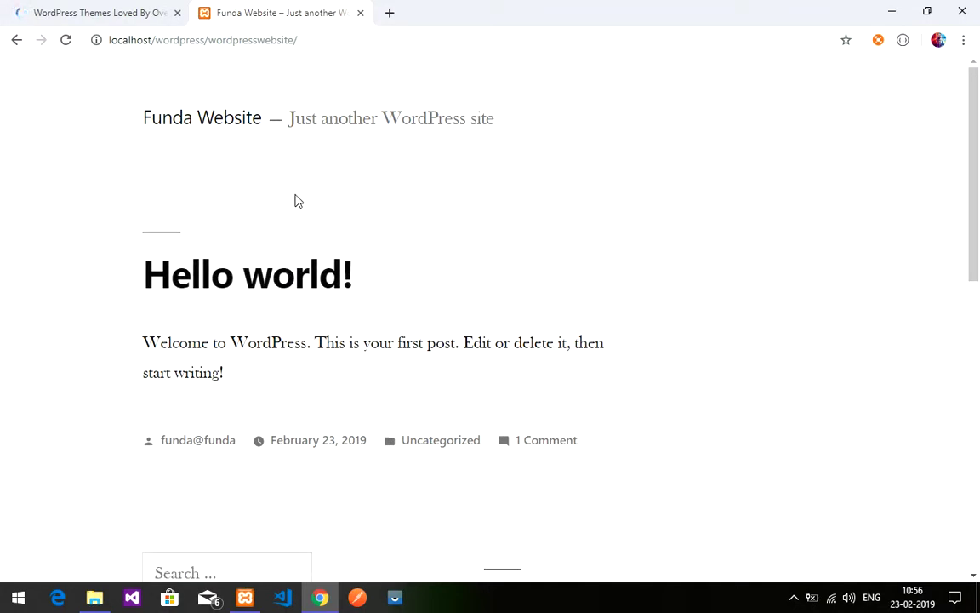
click(344, 43)
click(323, 41)
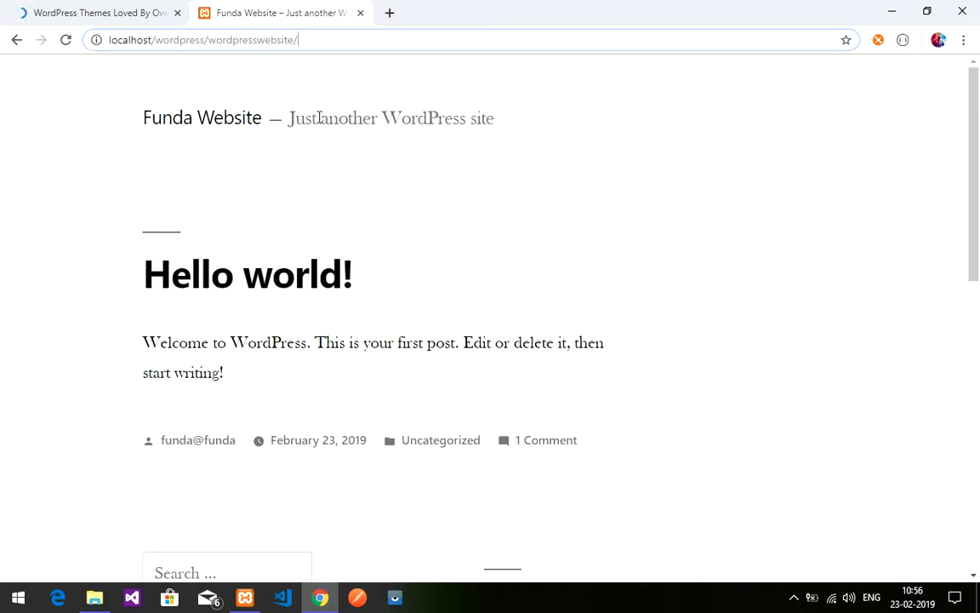
Load the site's wp-login.php page by appending login to the URL.
text(login)
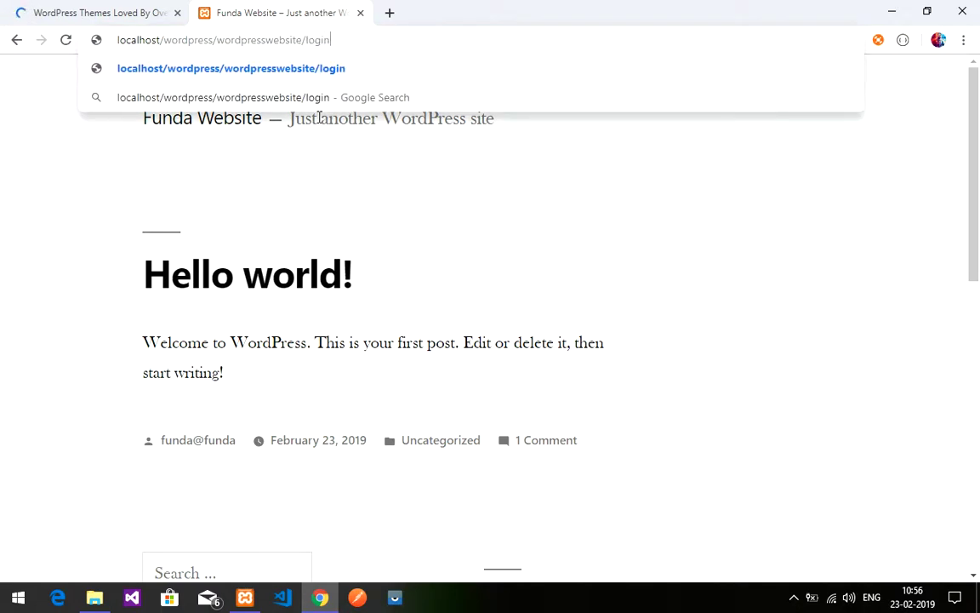
key(Return)
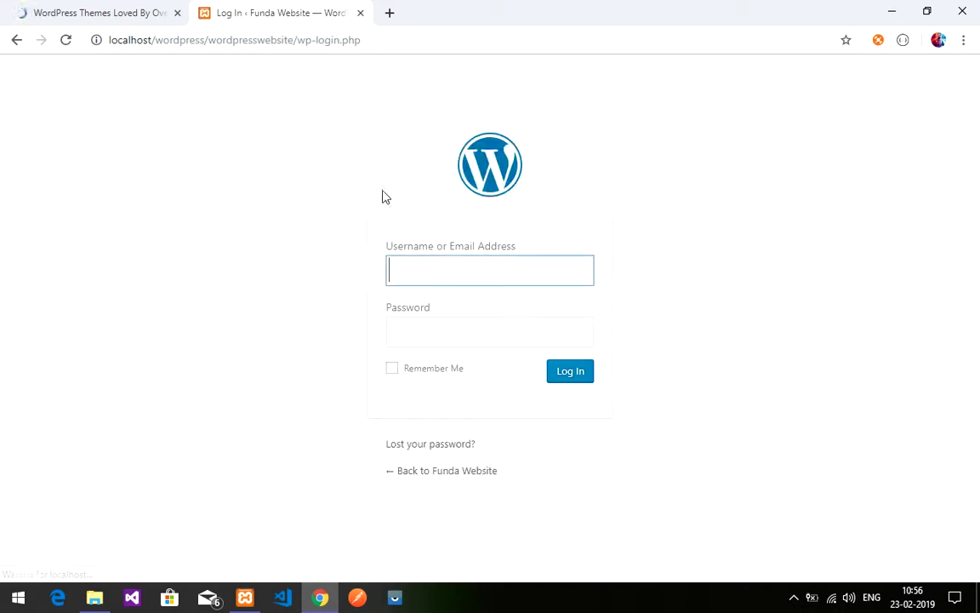
click(490, 332)
click(436, 269)
click(462, 332)
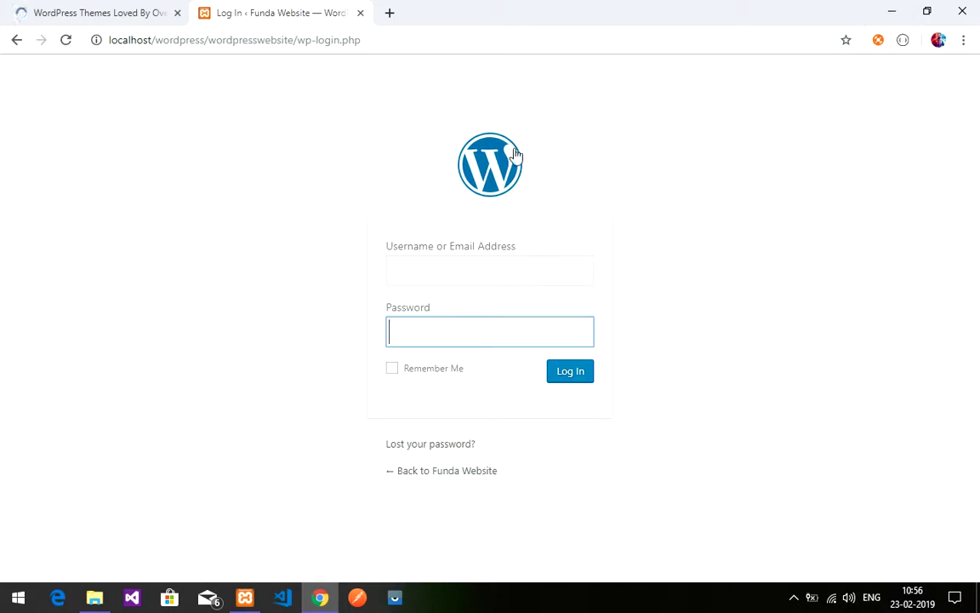
Minimize Chrome and File Explorer and open details.txt from the desktop.
click(893, 12)
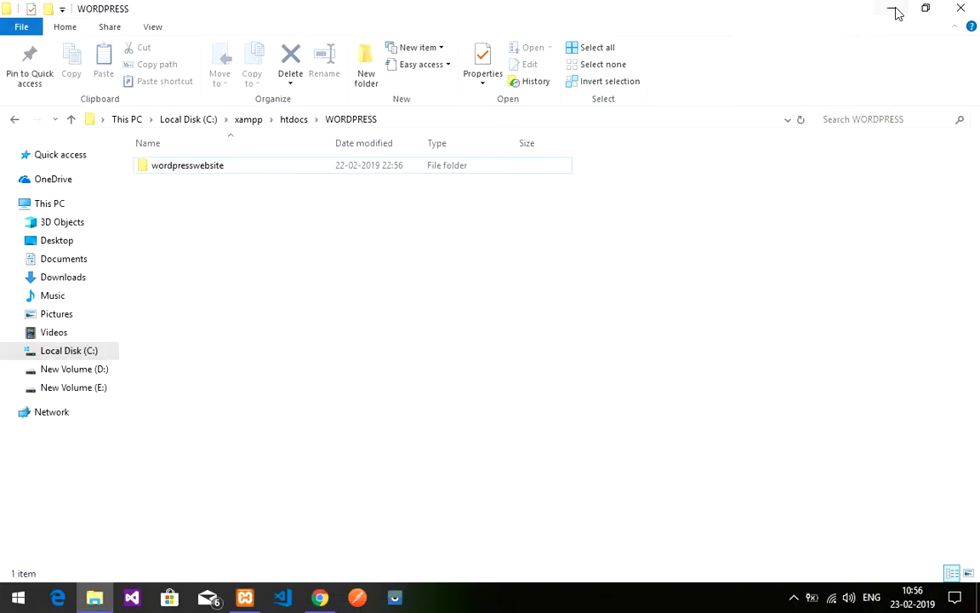
click(893, 11)
double_click(29, 32)
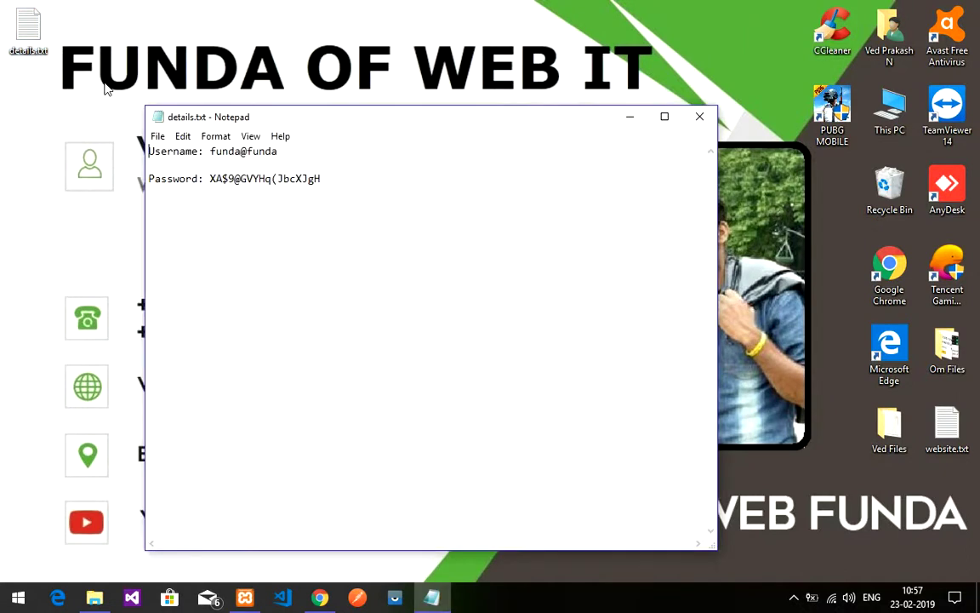
Copy the saved admin username from Notepad into the Username field.
drag(210, 154, 287, 154)
key(ctrl+c)
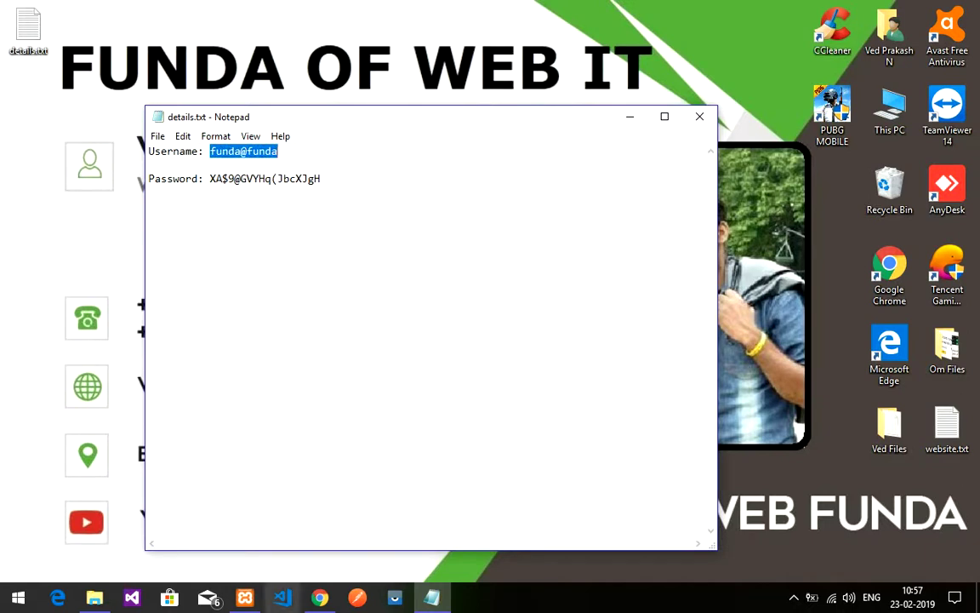
click(320, 599)
click(472, 273)
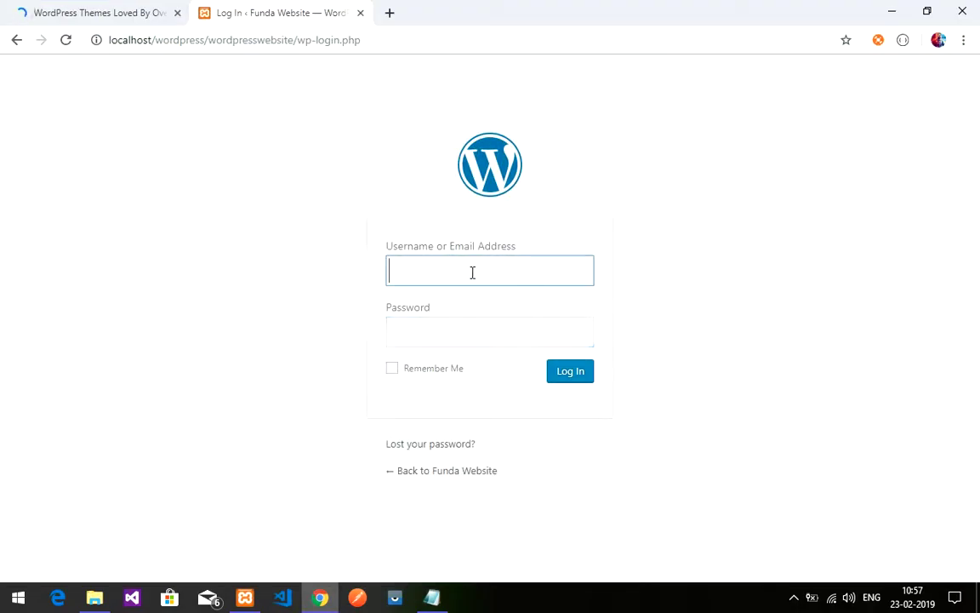
key(ctrl+v)
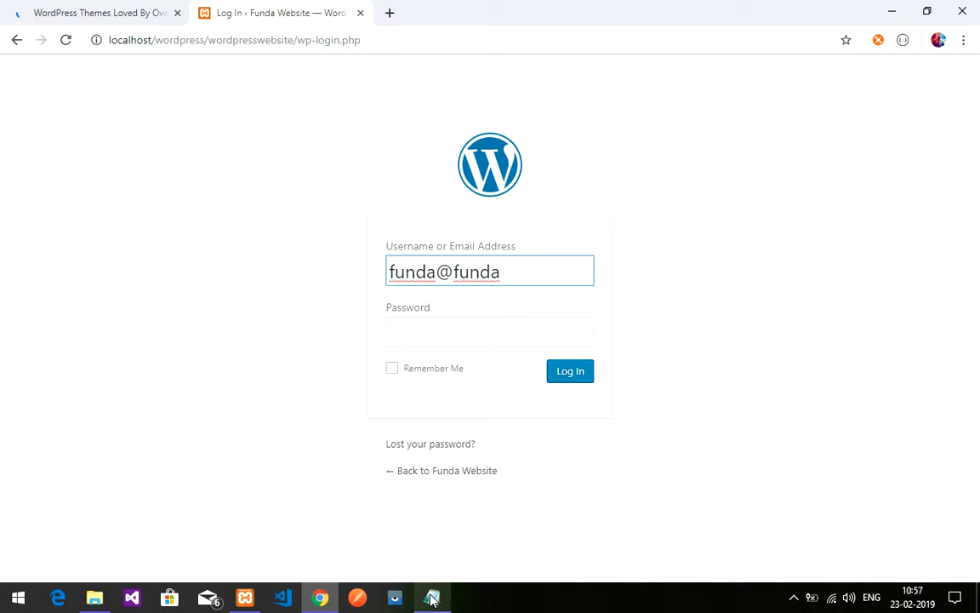
Copy the saved admin password from Notepad into the Password field.
click(433, 599)
drag(209, 179, 324, 181)
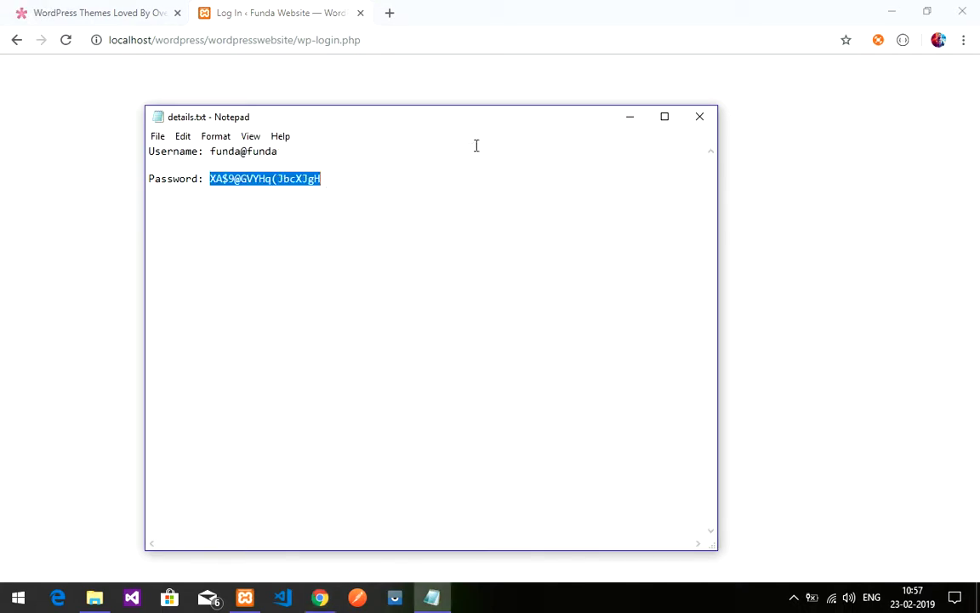
click(628, 116)
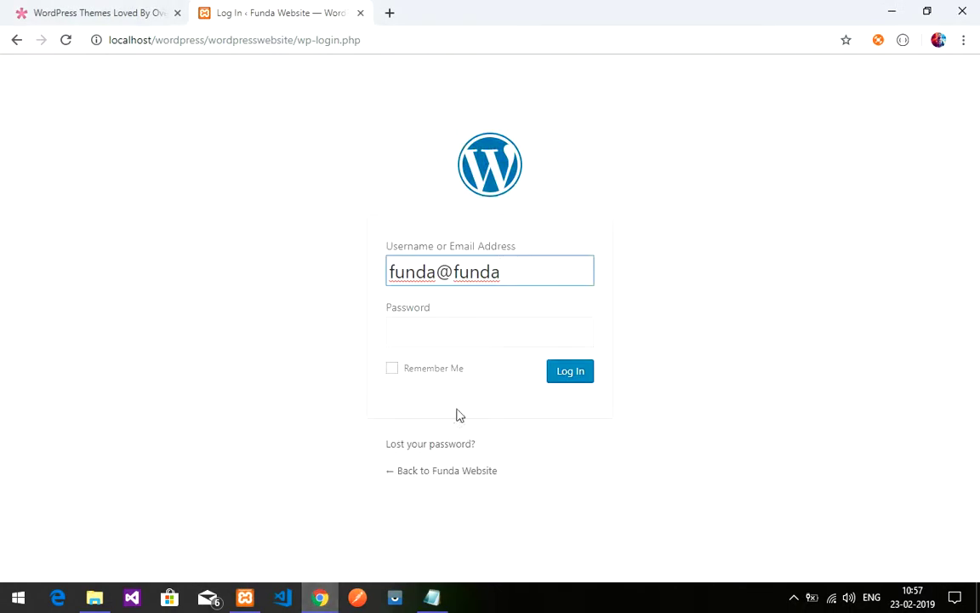
click(446, 337)
key(ctrl+v)
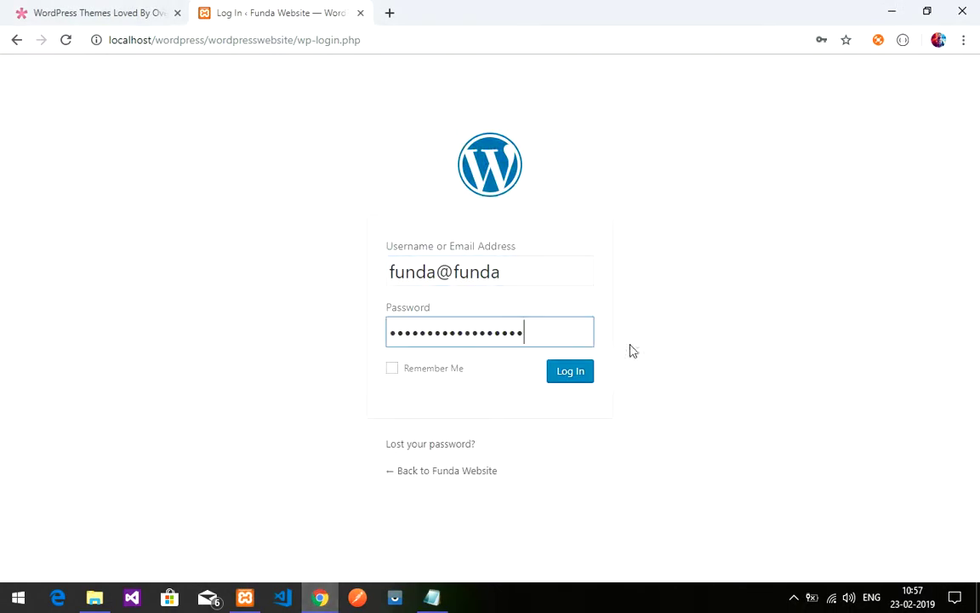
Log in to the Dashboard and open Funda Website's live site in a new tab.
click(572, 374)
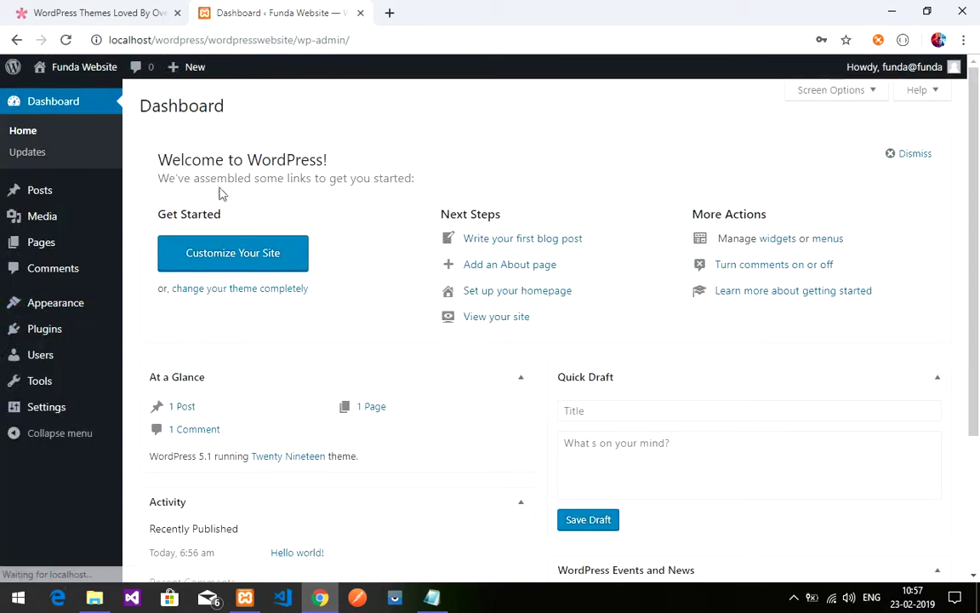
mouse_move(75, 72)
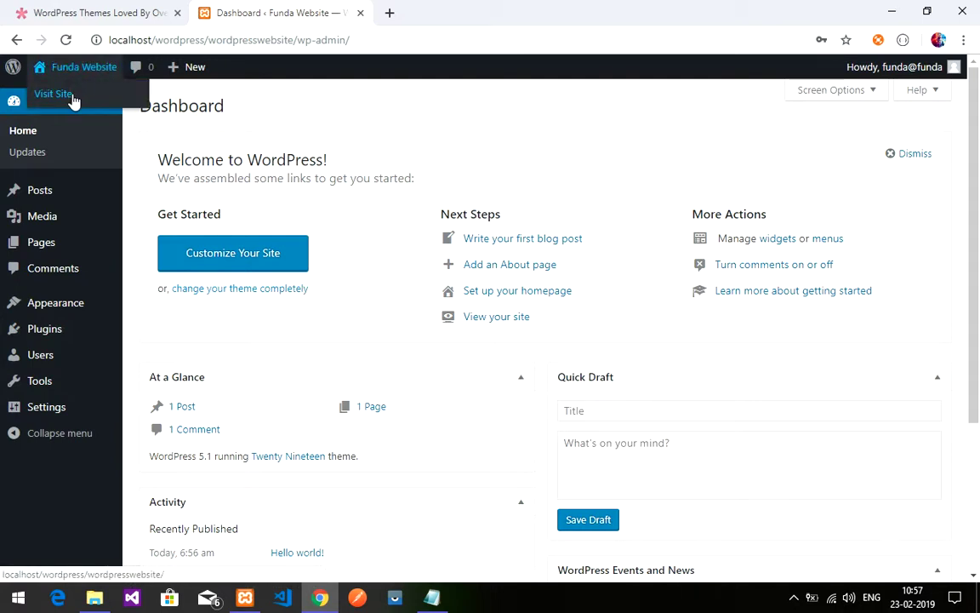
right_click(72, 96)
click(106, 105)
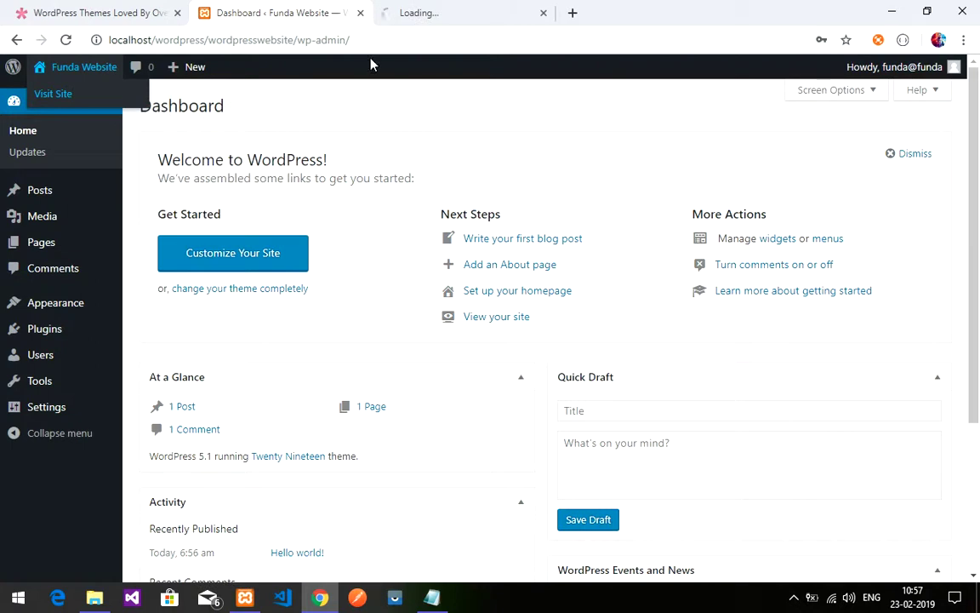
Switch between the Dashboard and live site tabs to review the Hello world post.
click(448, 10)
click(241, 10)
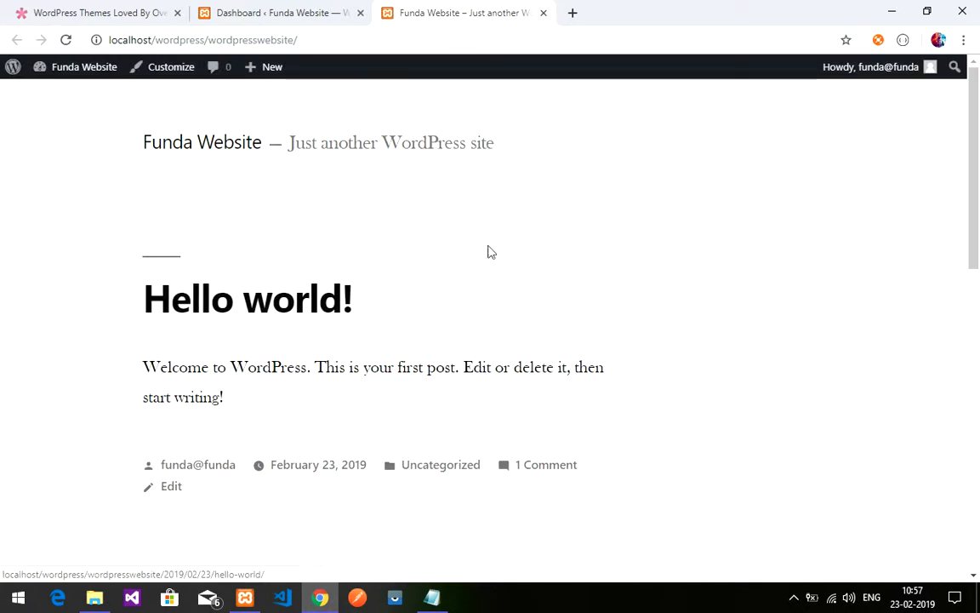
click(152, 309)
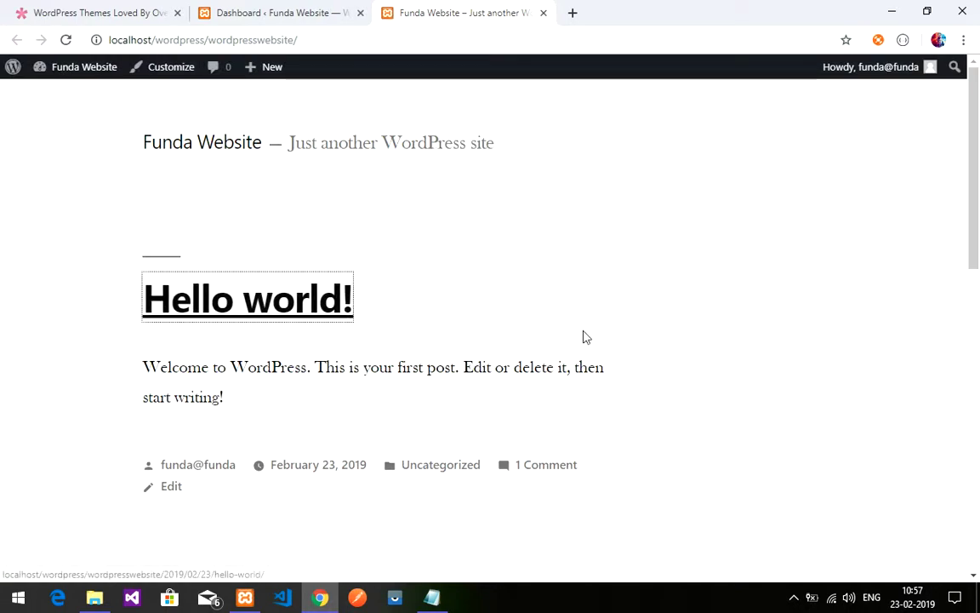
scroll(426, 365, down, 8)
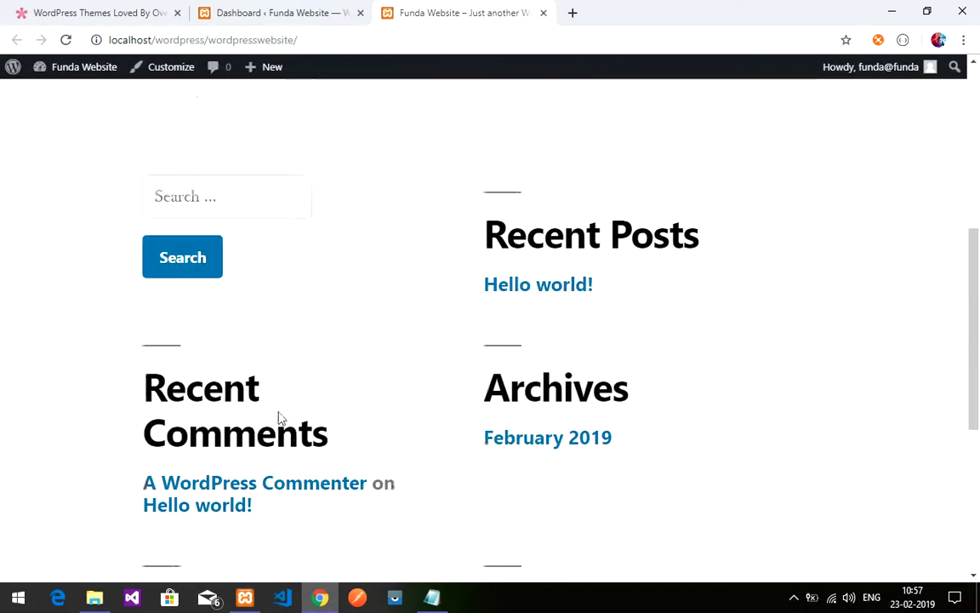
scroll(358, 340, up, 3)
click(299, 17)
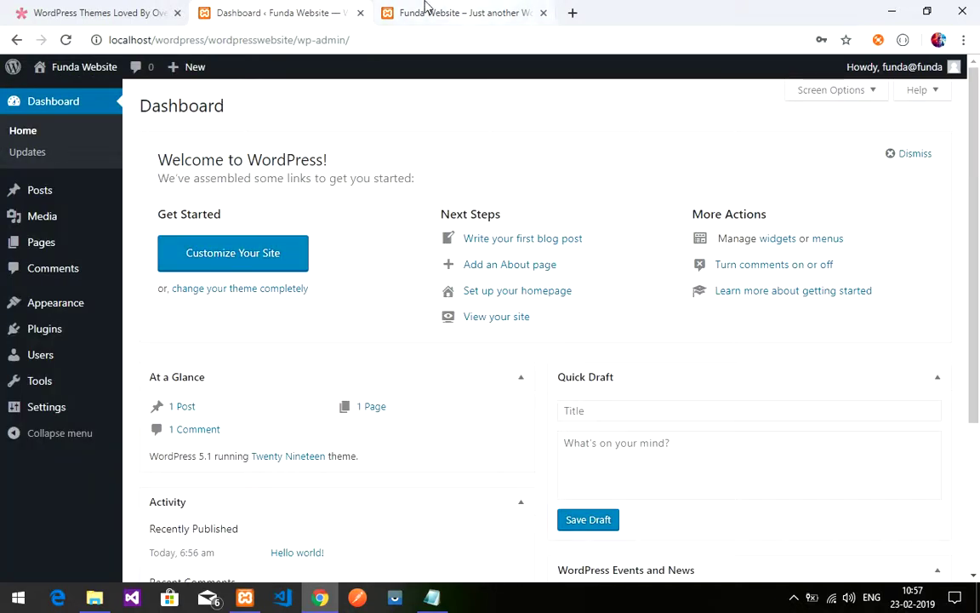
click(453, 10)
Scroll through the live Funda Website front end, then return to the Elegant Themes tab.
scroll(438, 449, up, 3)
scroll(555, 419, up, 3)
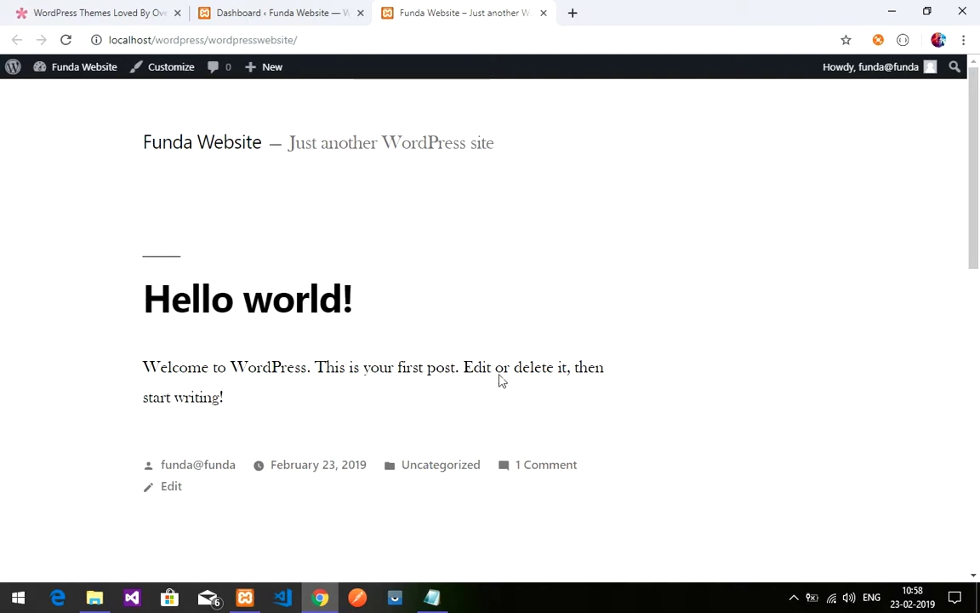
scroll(634, 390, down, 1)
scroll(634, 390, down, 1)
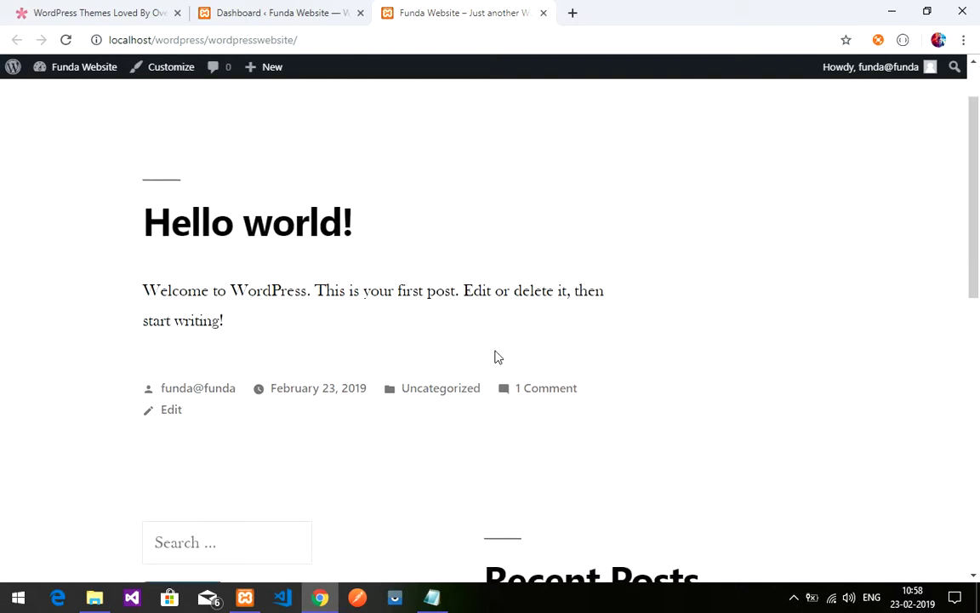
click(256, 14)
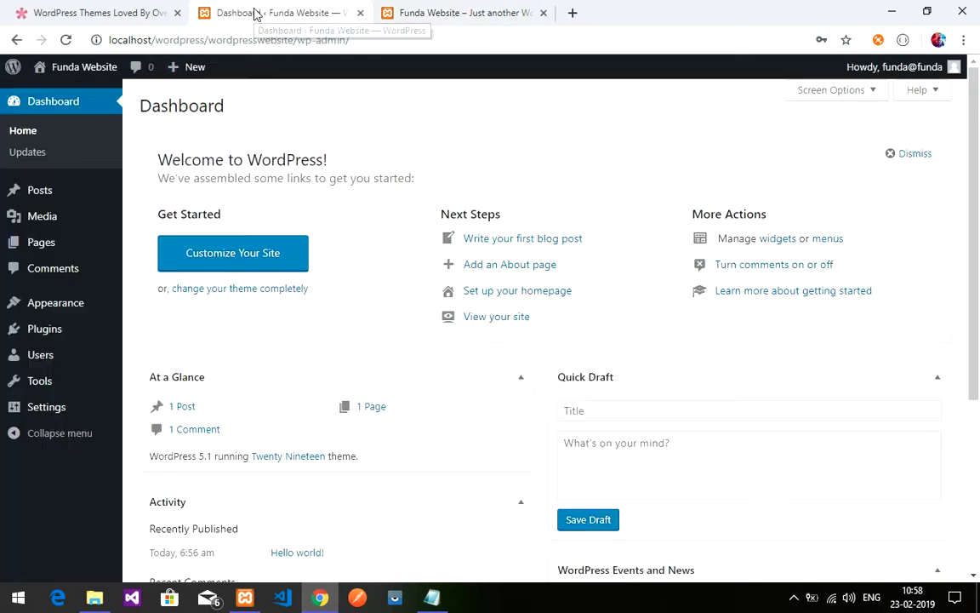
click(448, 7)
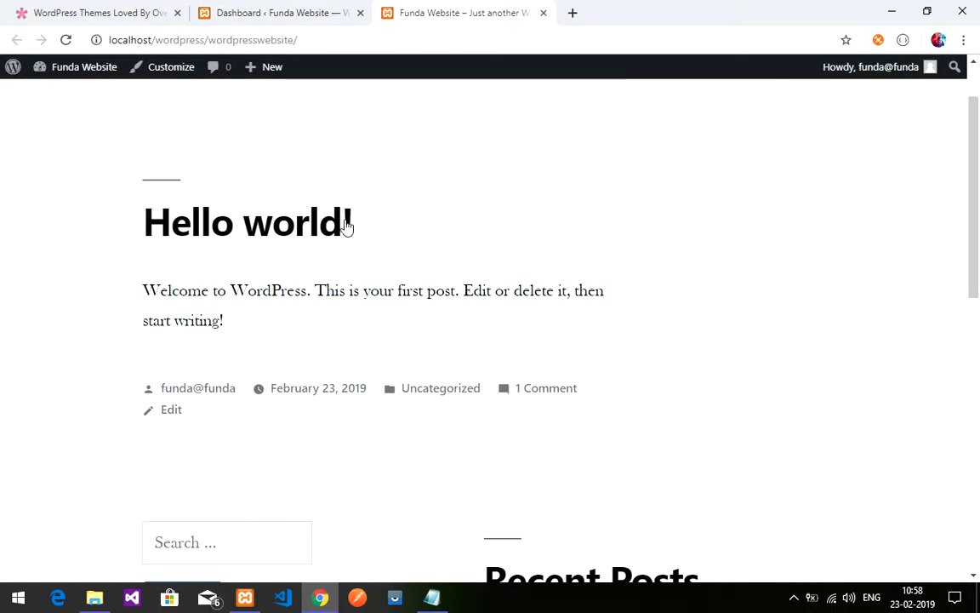
scroll(321, 125, up, 1)
click(256, 9)
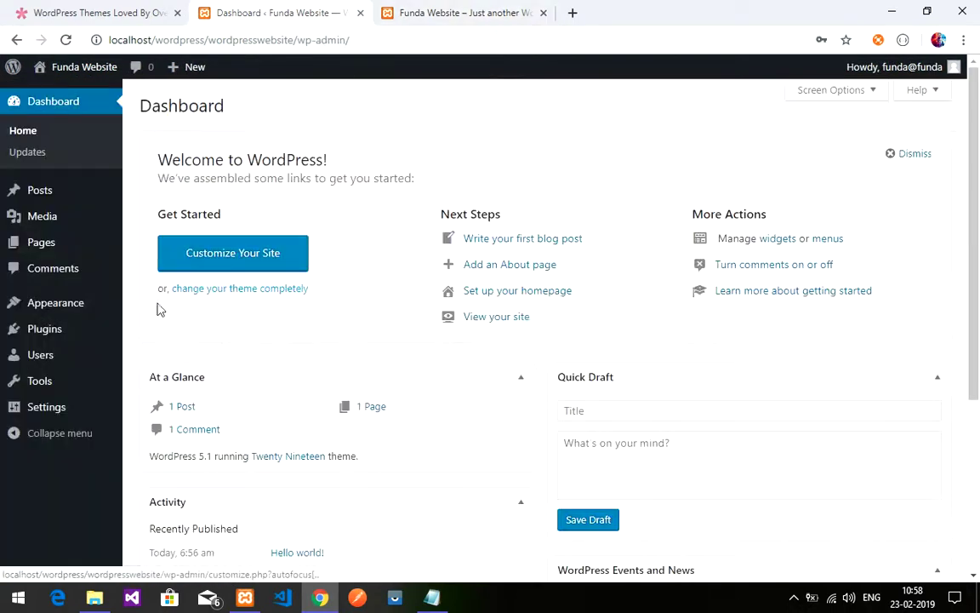
click(98, 10)
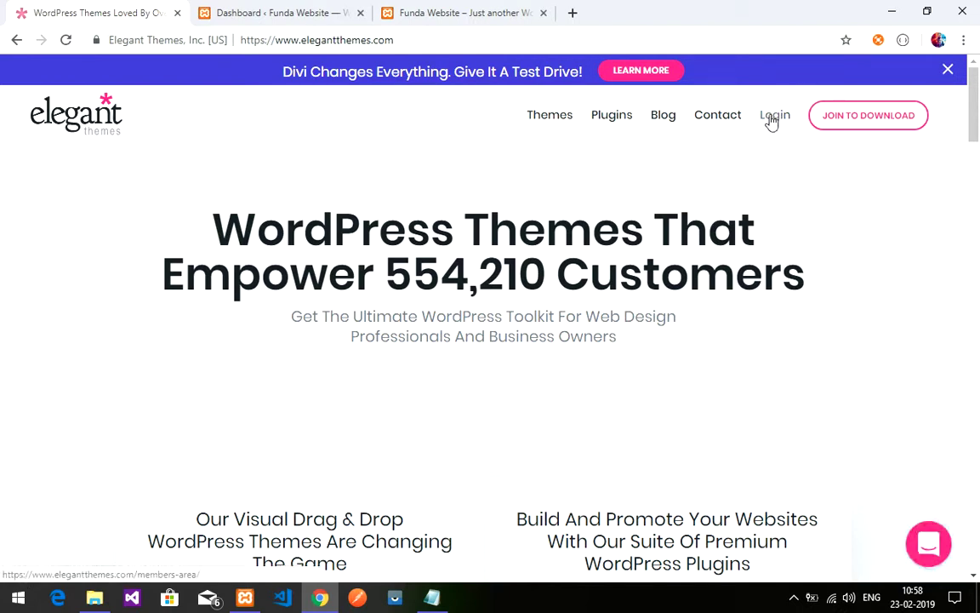
Open the Elegant Themes Members Area and try its username/password login form.
drag(274, 43, 405, 42)
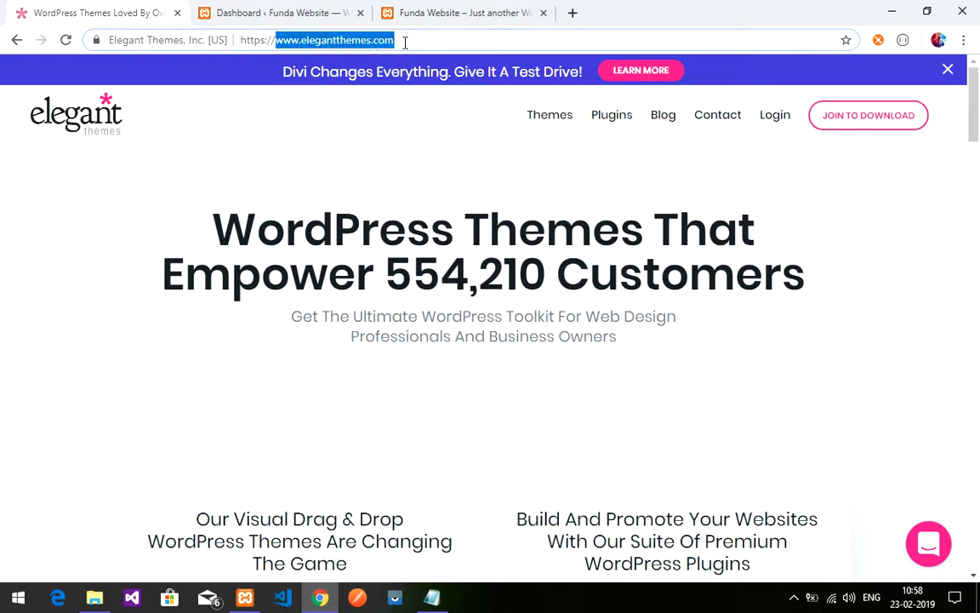
click(407, 43)
click(774, 125)
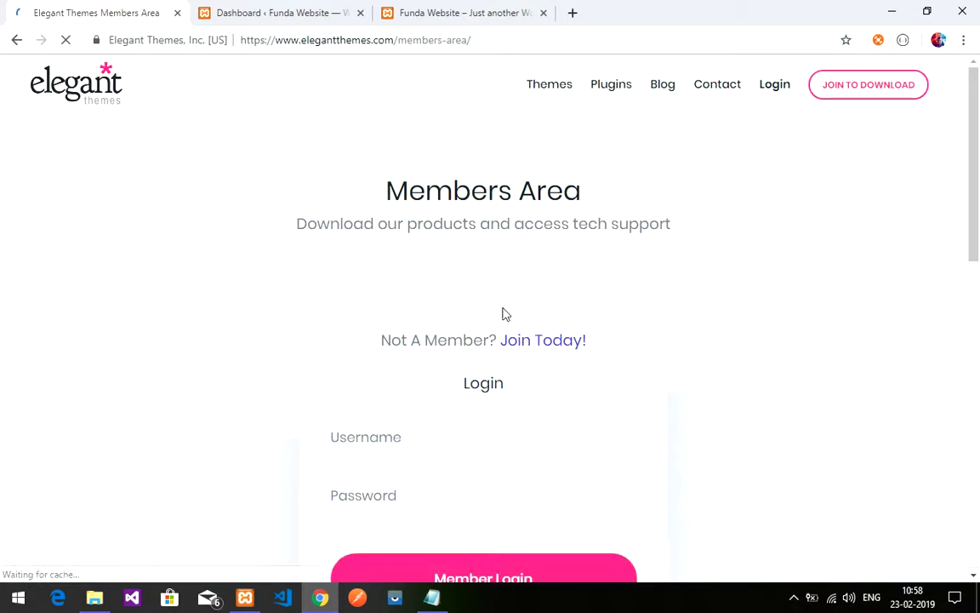
scroll(451, 417, down, 2)
click(423, 319)
click(430, 361)
click(529, 421)
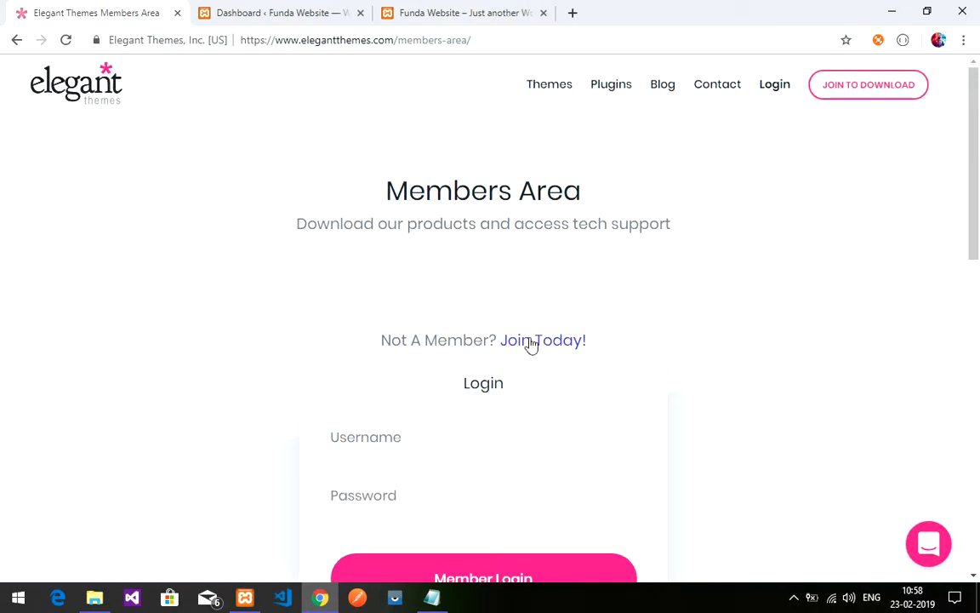
Open the Join pricing page and highlight the Yearly Access $89 per year price.
click(538, 340)
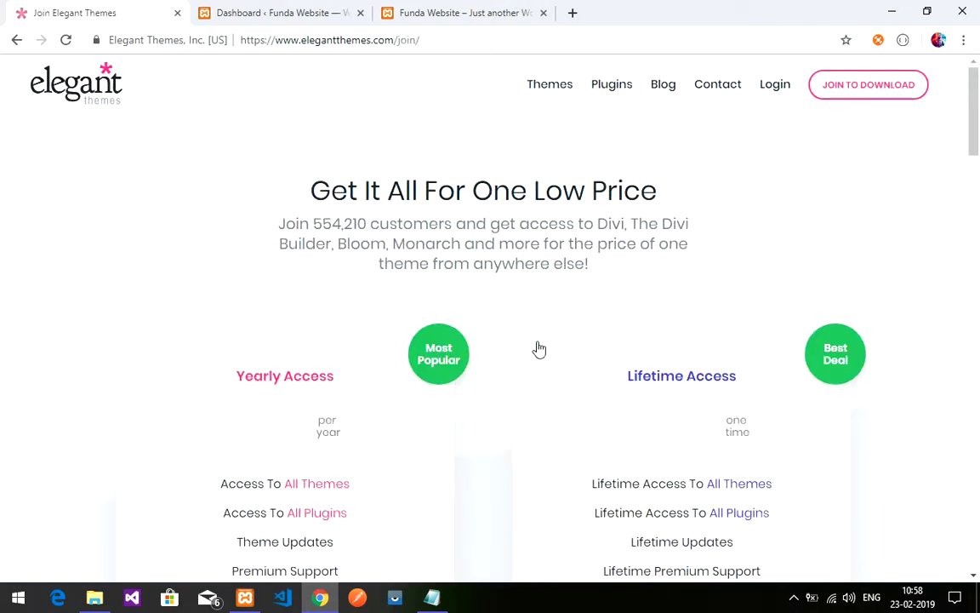
scroll(522, 336, down, 2)
scroll(522, 338, down, 1)
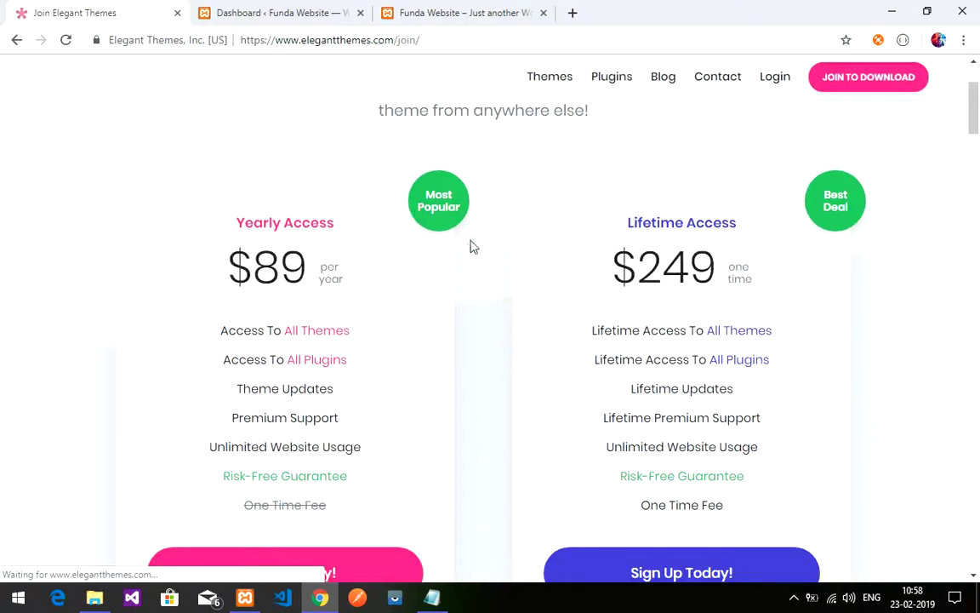
scroll(476, 244, up, 3)
drag(290, 169, 482, 170)
click(566, 182)
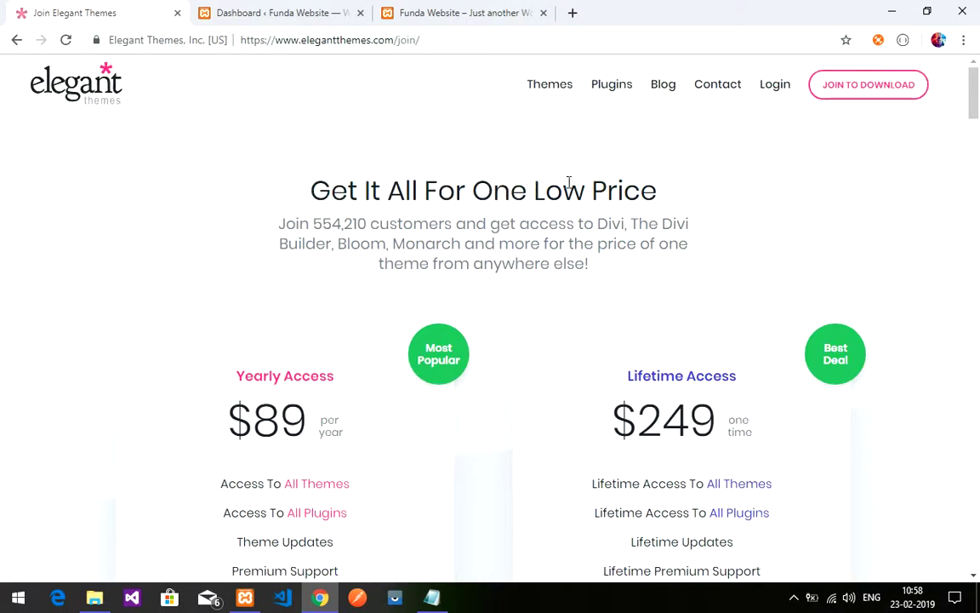
scroll(569, 282, down, 3)
drag(245, 223, 347, 221)
drag(208, 243, 312, 271)
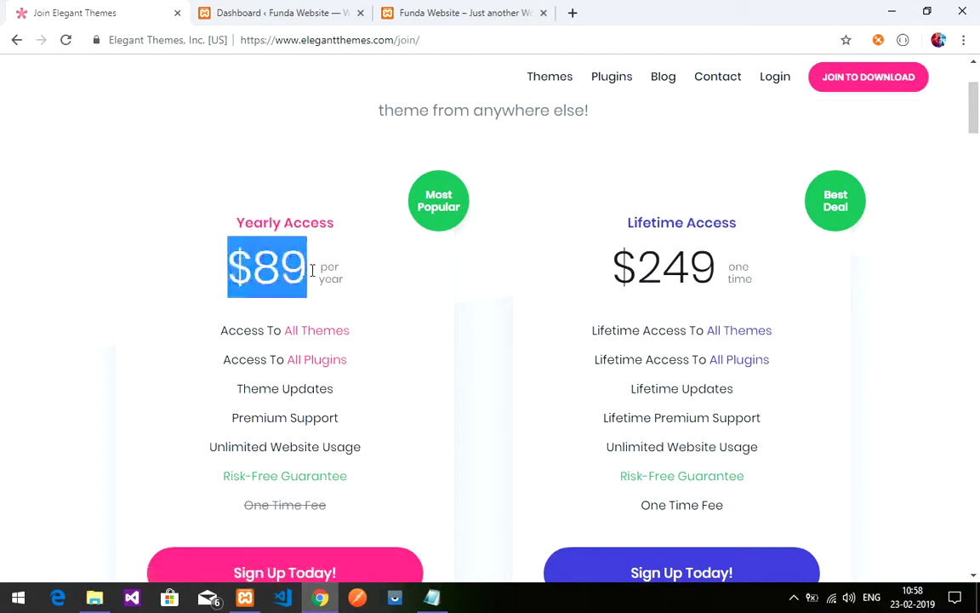
click(382, 287)
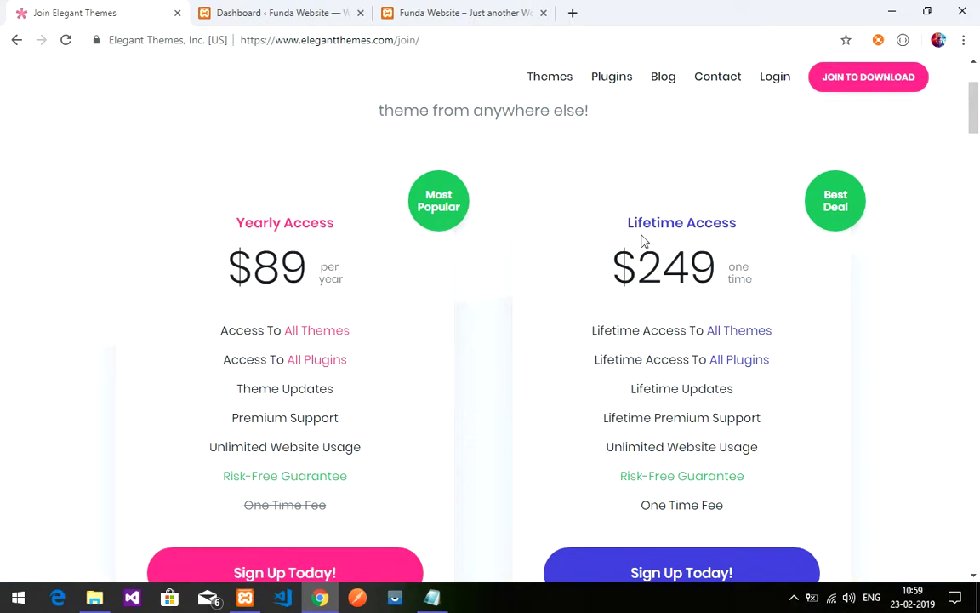
Highlight the Lifetime Access $249 one-time price and scroll through the plans.
drag(739, 224, 632, 221)
drag(638, 267, 757, 275)
click(762, 286)
scroll(762, 302, down, 3)
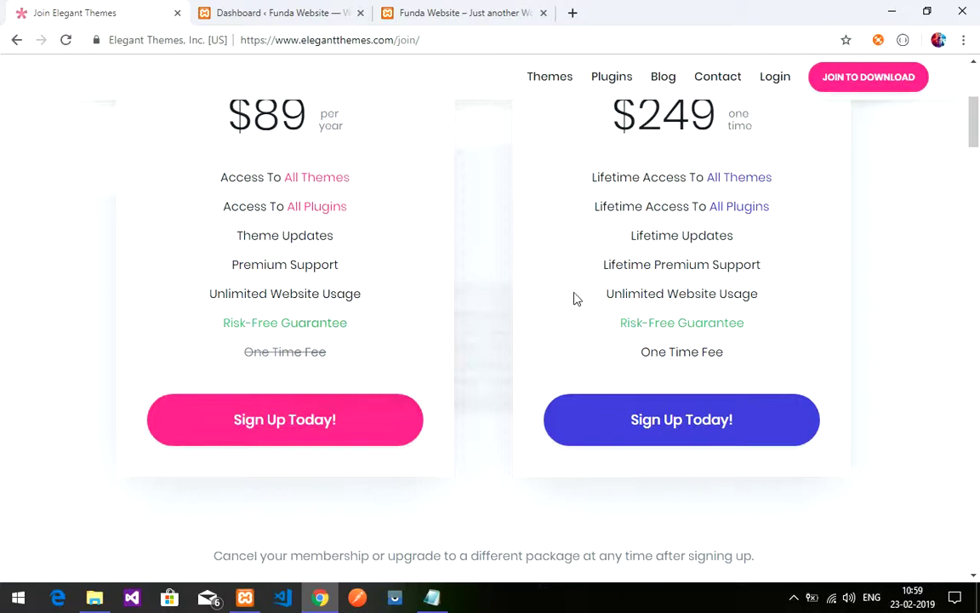
scroll(859, 313, up, 2)
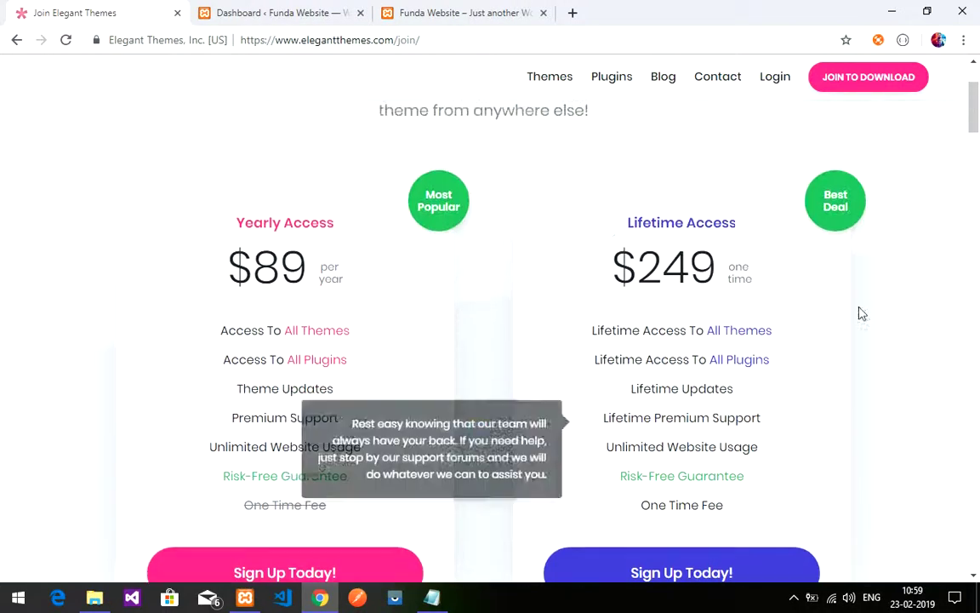
scroll(880, 383, down, 2)
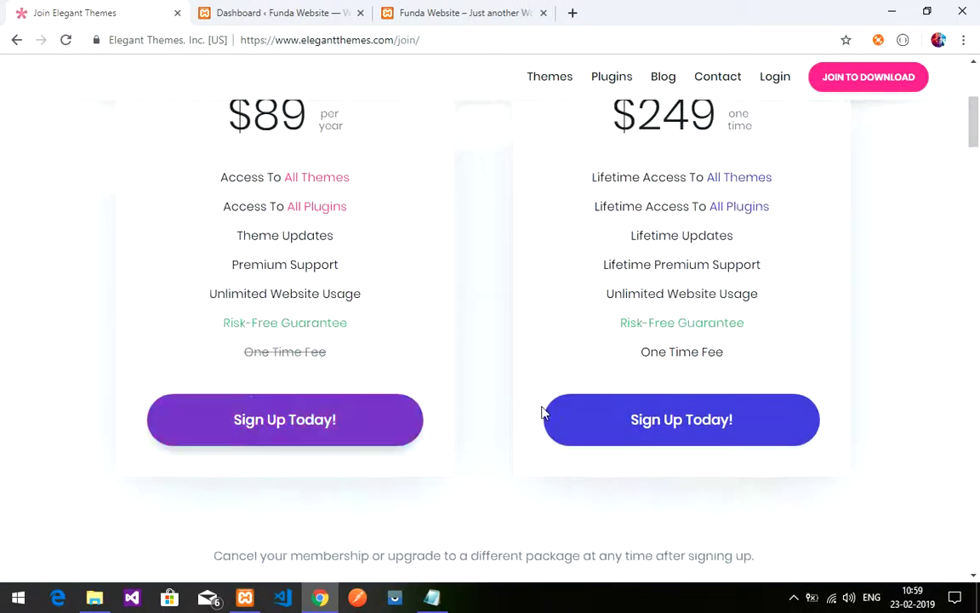
scroll(720, 306, up, 3)
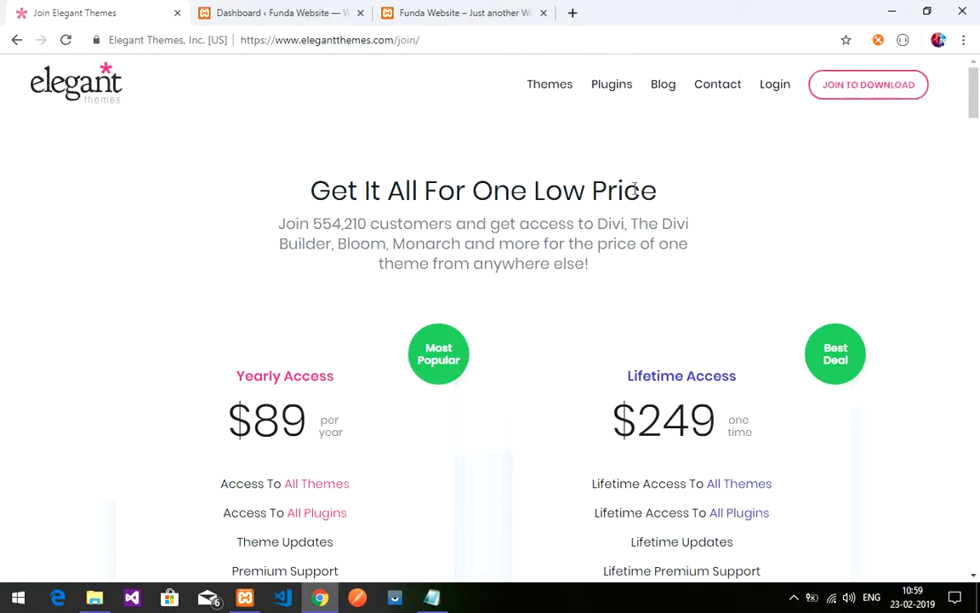
Return to the Members Area login form and fill in the account username and password.
click(769, 91)
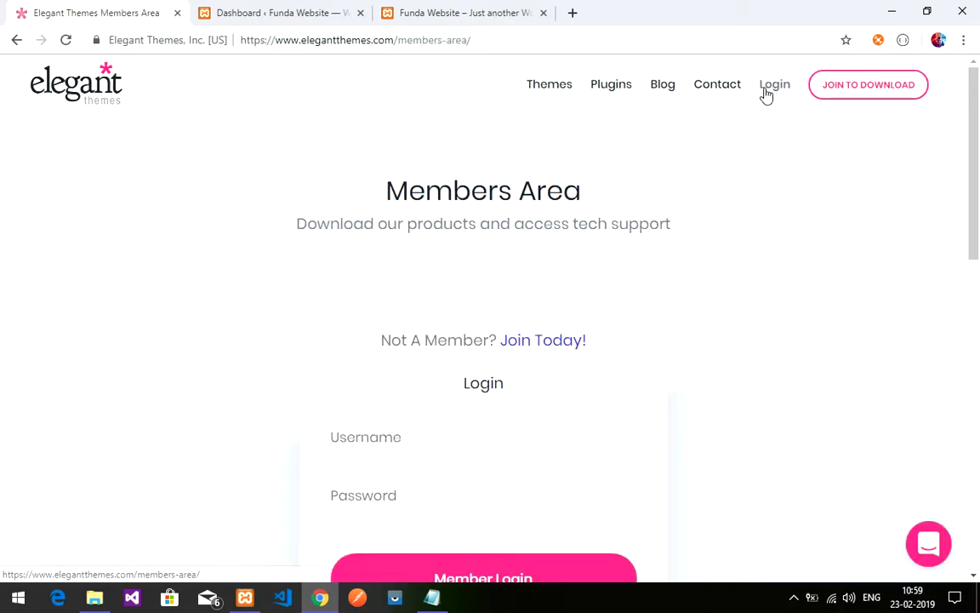
scroll(612, 323, down, 1)
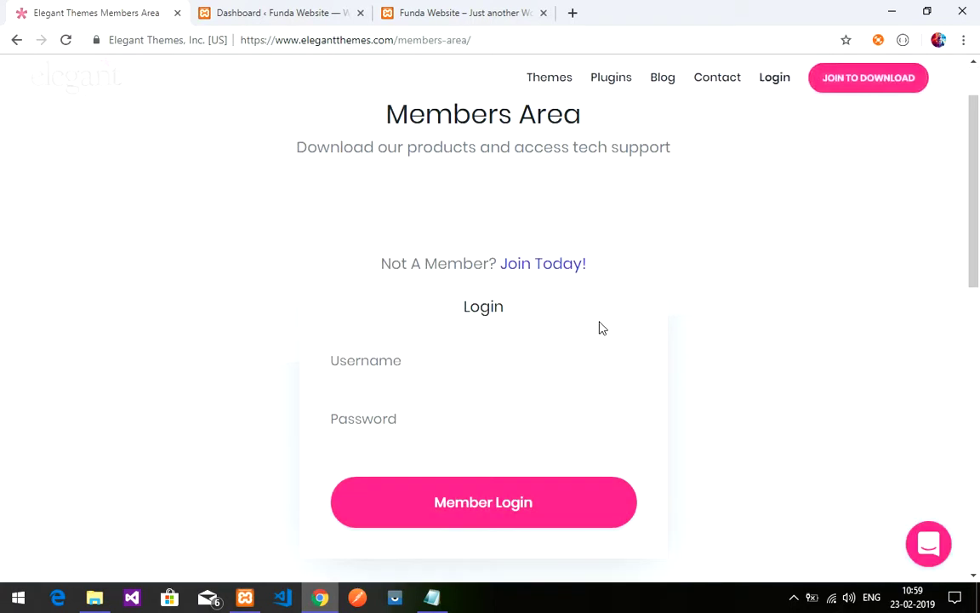
click(427, 384)
click(429, 418)
click(444, 381)
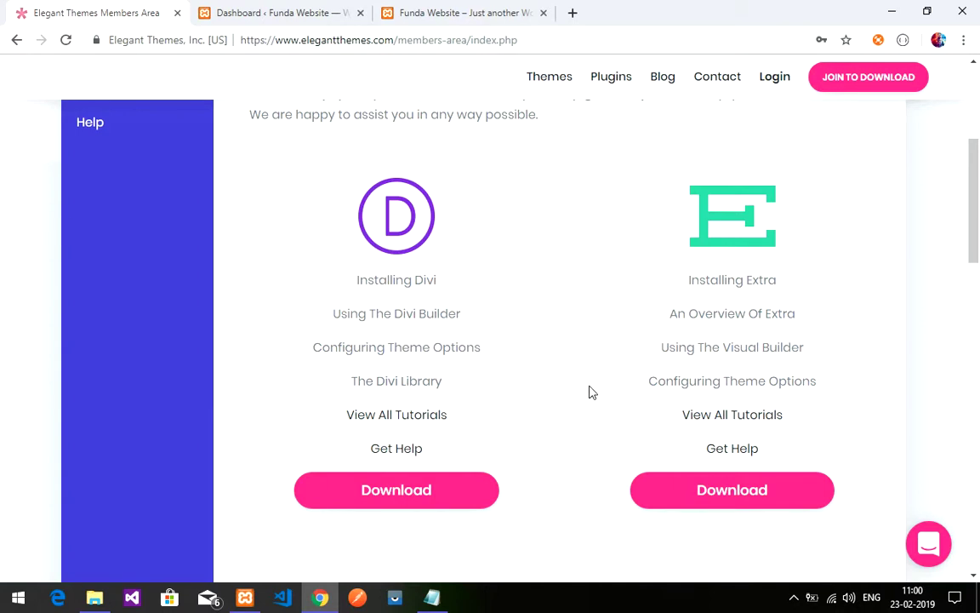
scroll(583, 398, down, 2)
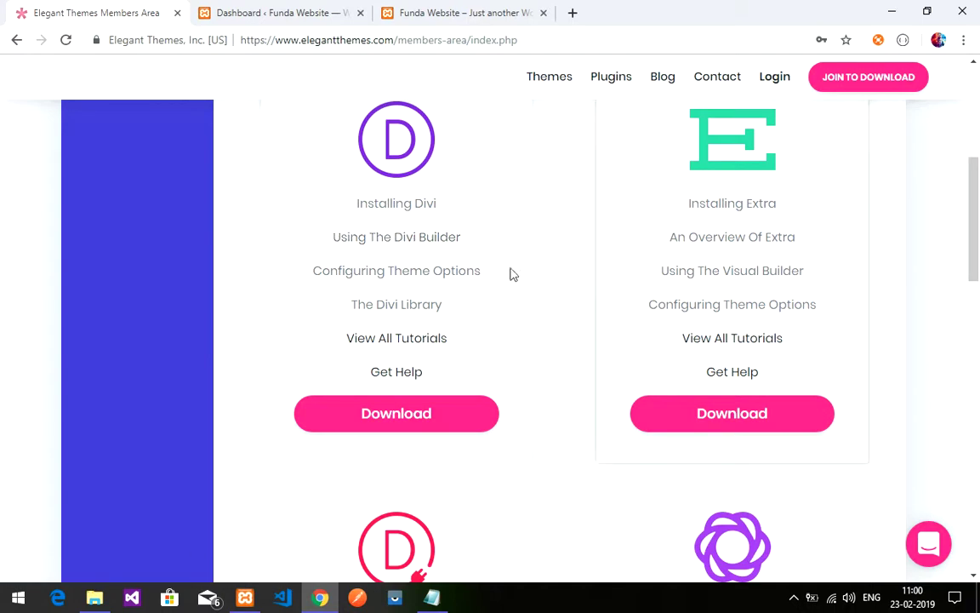
scroll(455, 225, down, 4)
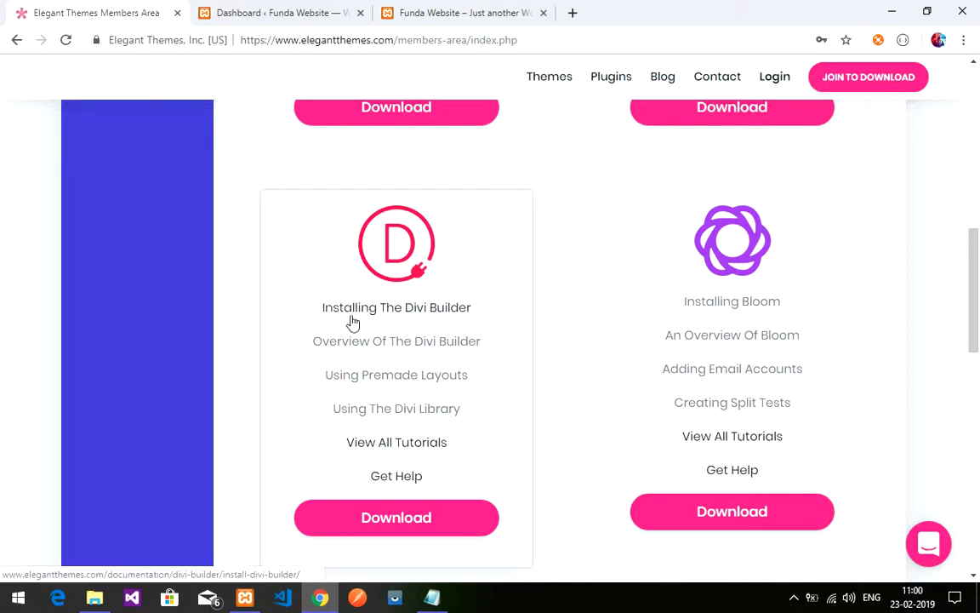
scroll(444, 323, up, 3)
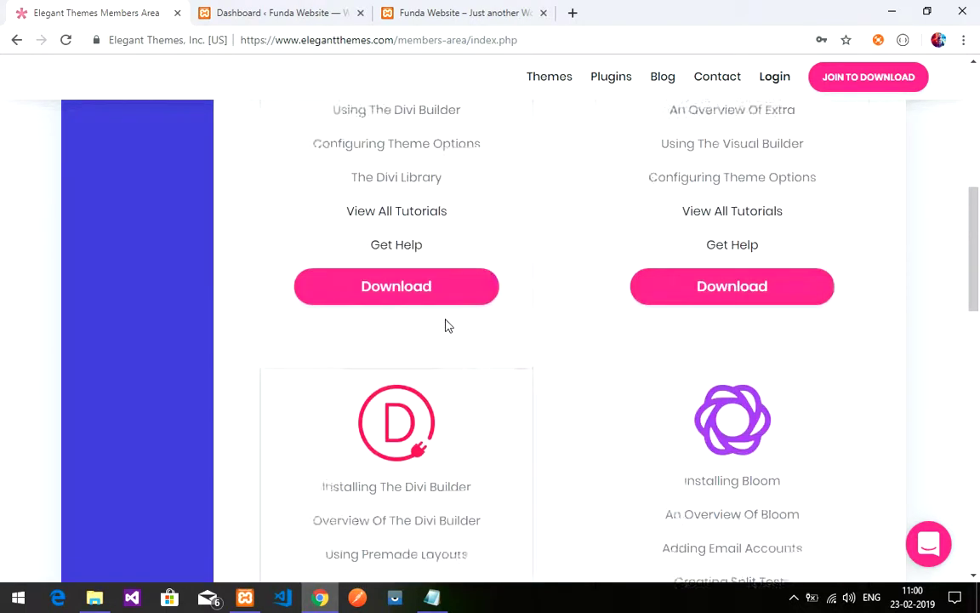
scroll(451, 146, up, 2)
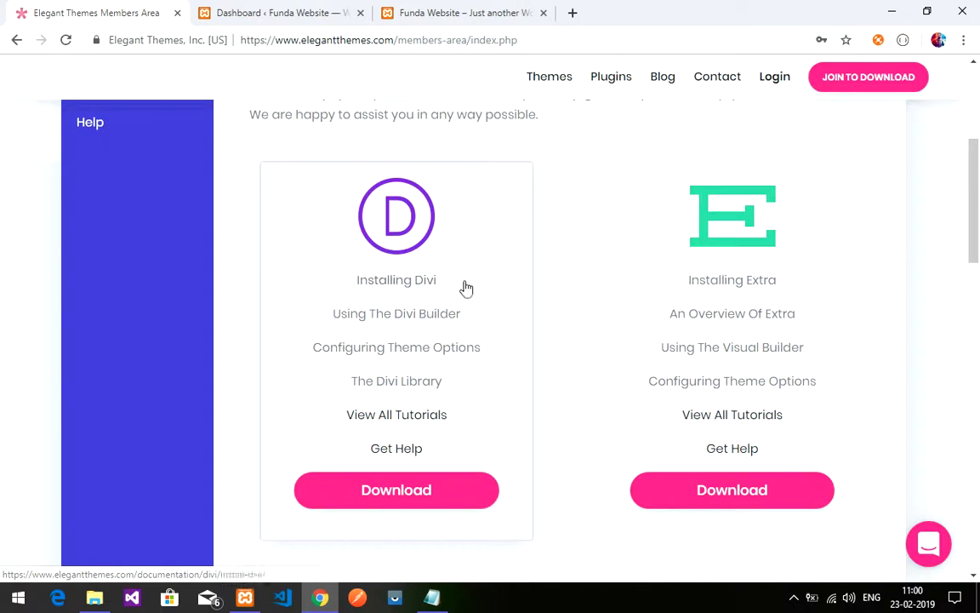
scroll(744, 455, down, 1)
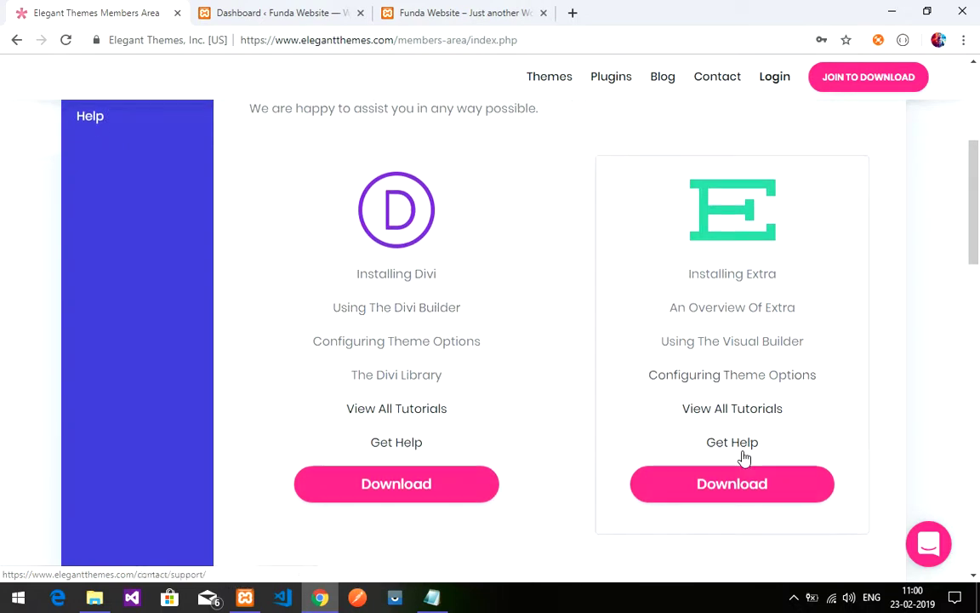
scroll(424, 443, up, 2)
scroll(444, 436, down, 1)
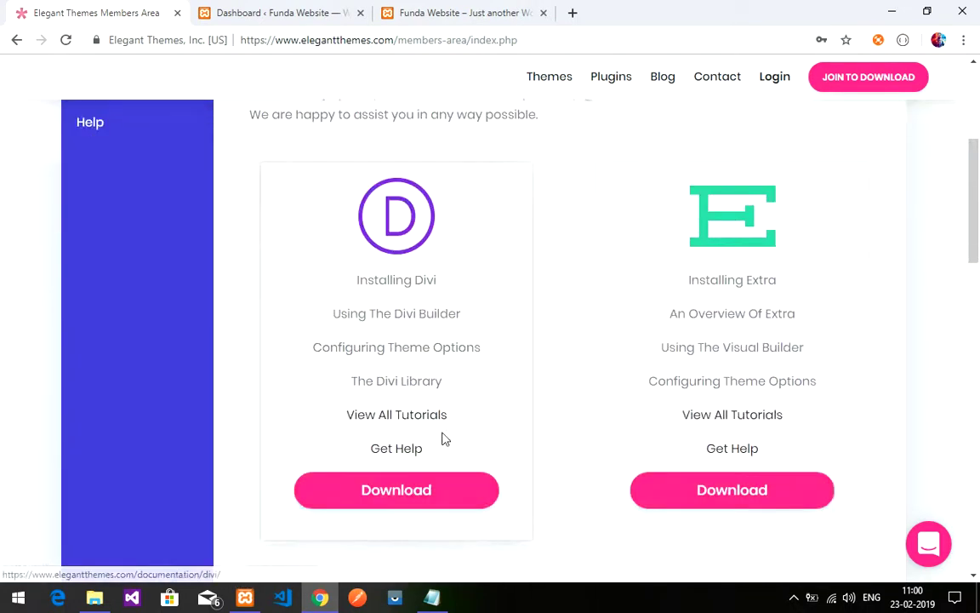
scroll(523, 412, down, 4)
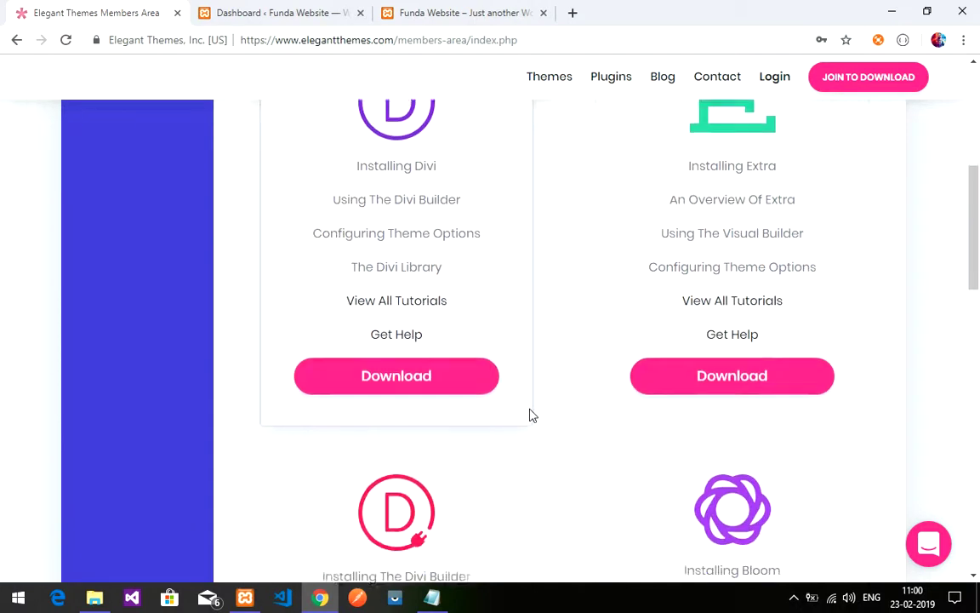
scroll(619, 504, down, 2)
scroll(648, 490, up, 5)
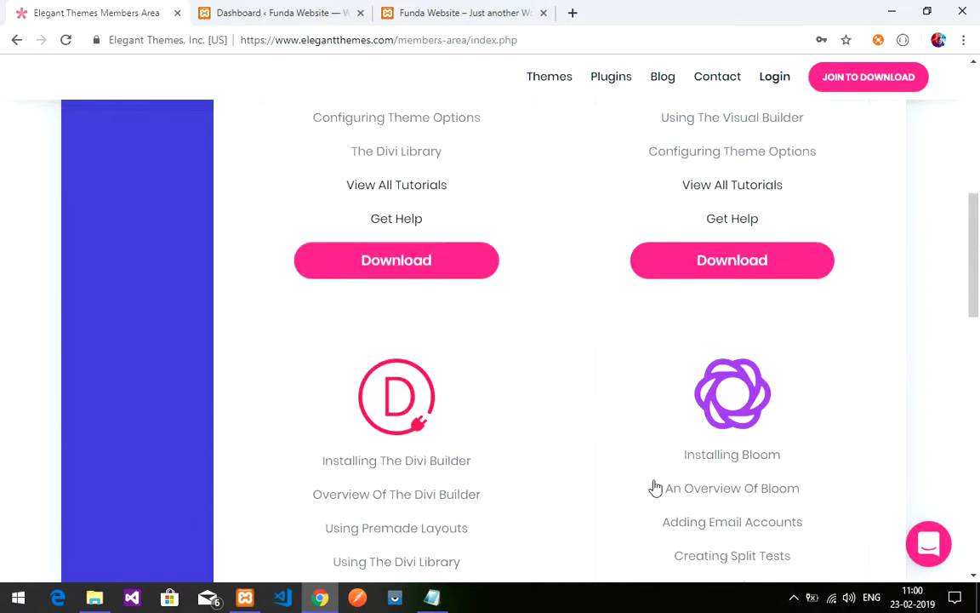
scroll(720, 284, up, 1)
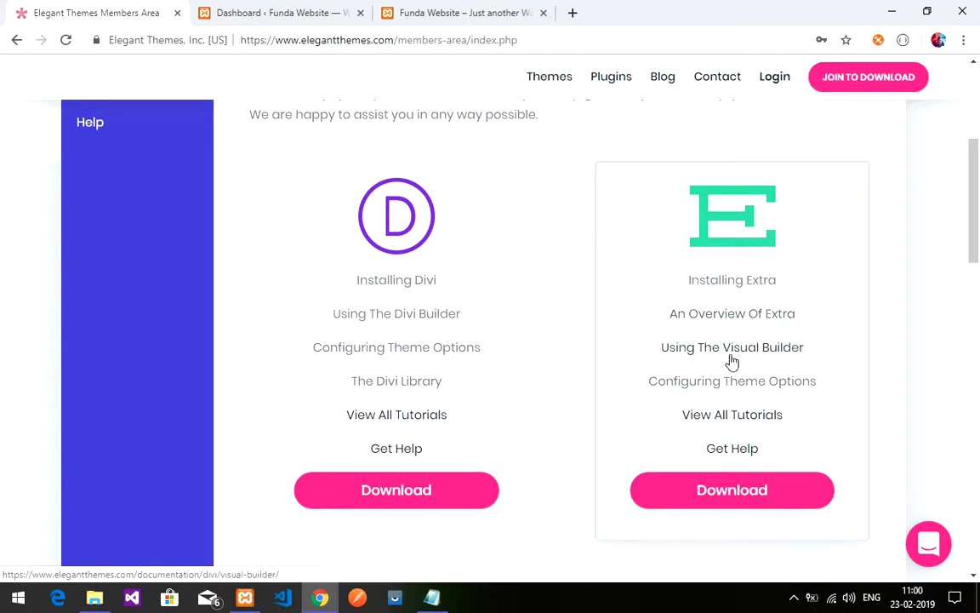
scroll(728, 364, down, 3)
scroll(633, 388, up, 3)
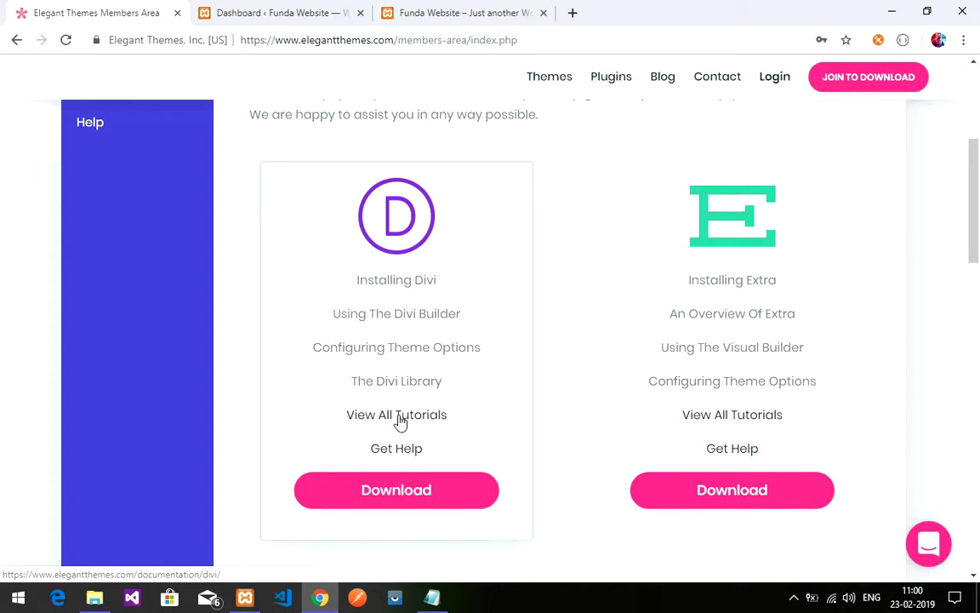
Download the Divi theme and Divi Builder plugin zip packages from Elegant Themes.
click(400, 502)
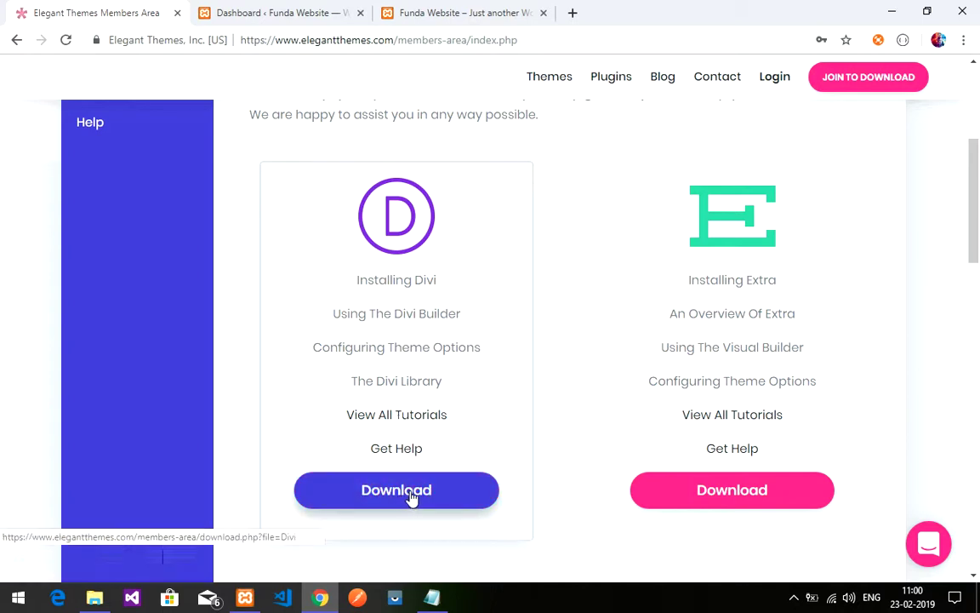
scroll(410, 496, down, 1)
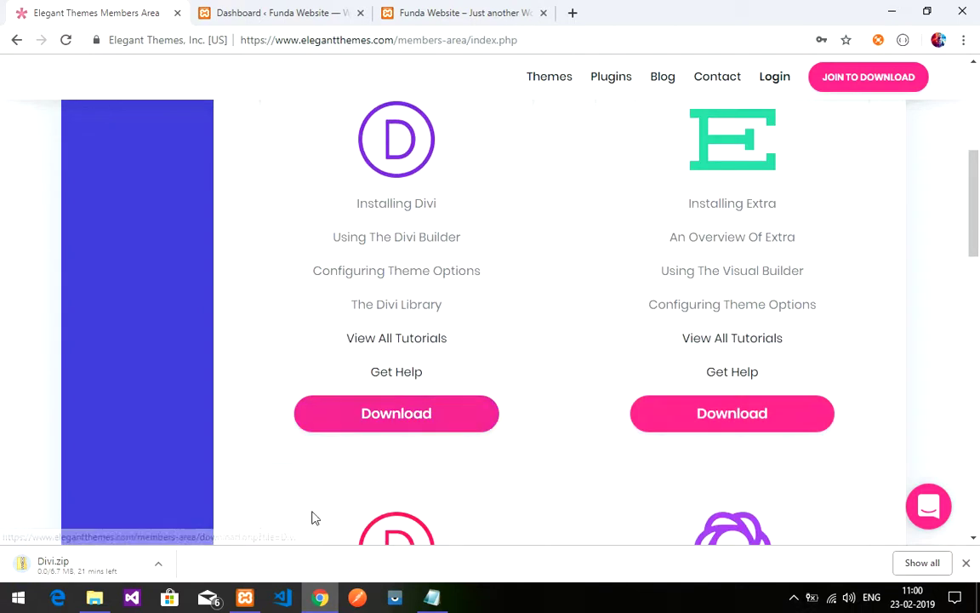
scroll(337, 459, down, 4)
scroll(337, 460, down, 1)
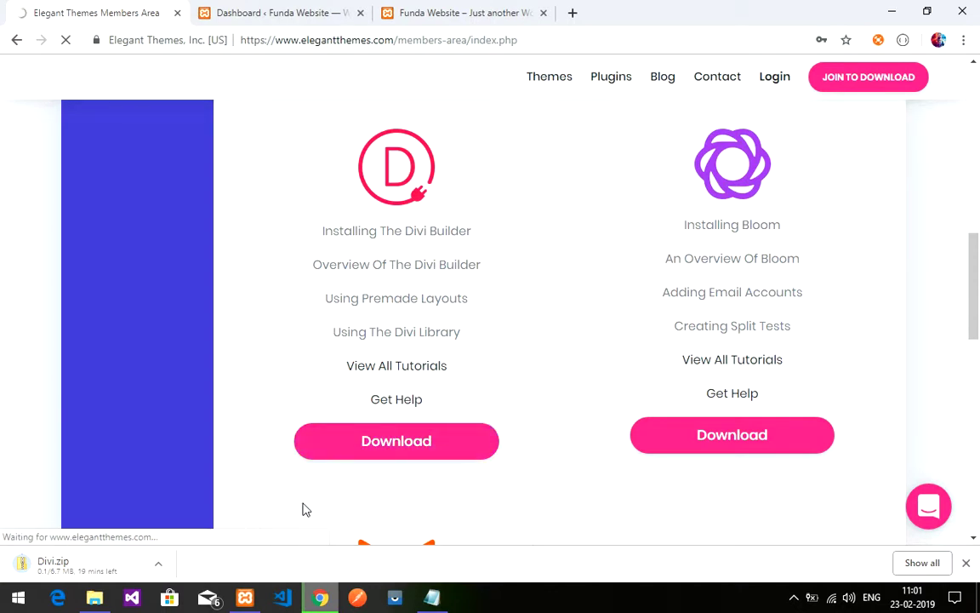
click(394, 449)
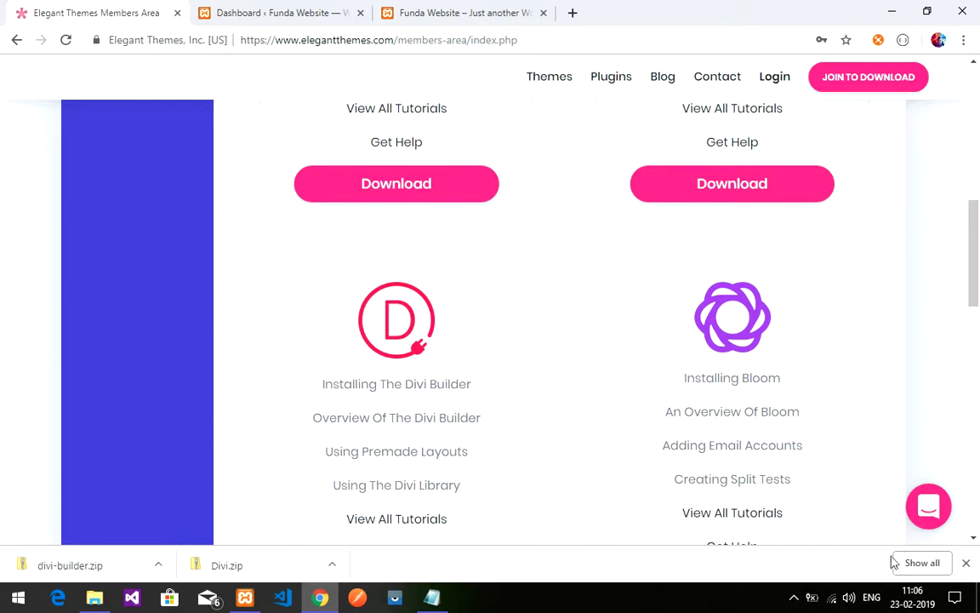
Close the download shelf and open the Downloads folder in File Explorer.
click(967, 562)
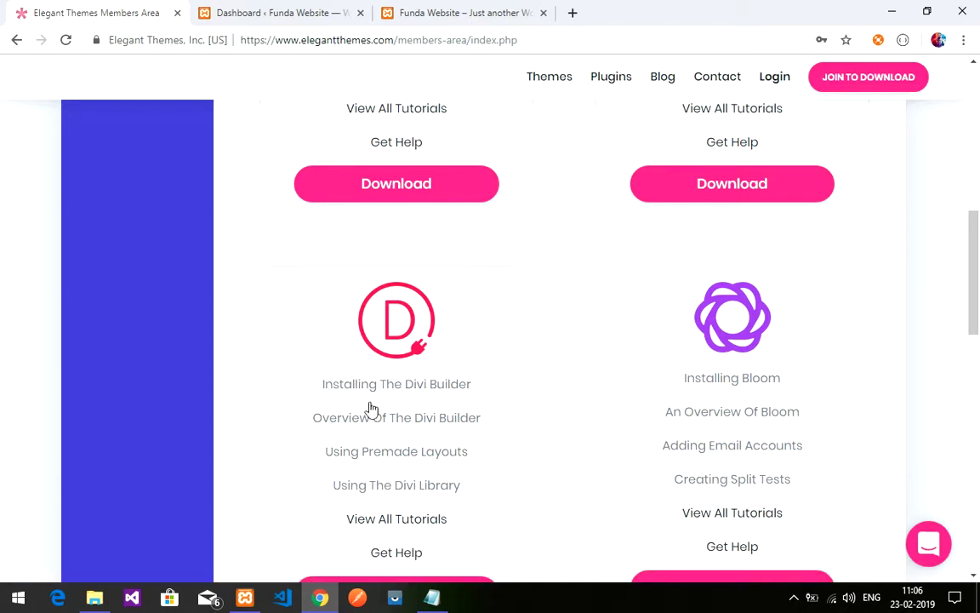
click(284, 10)
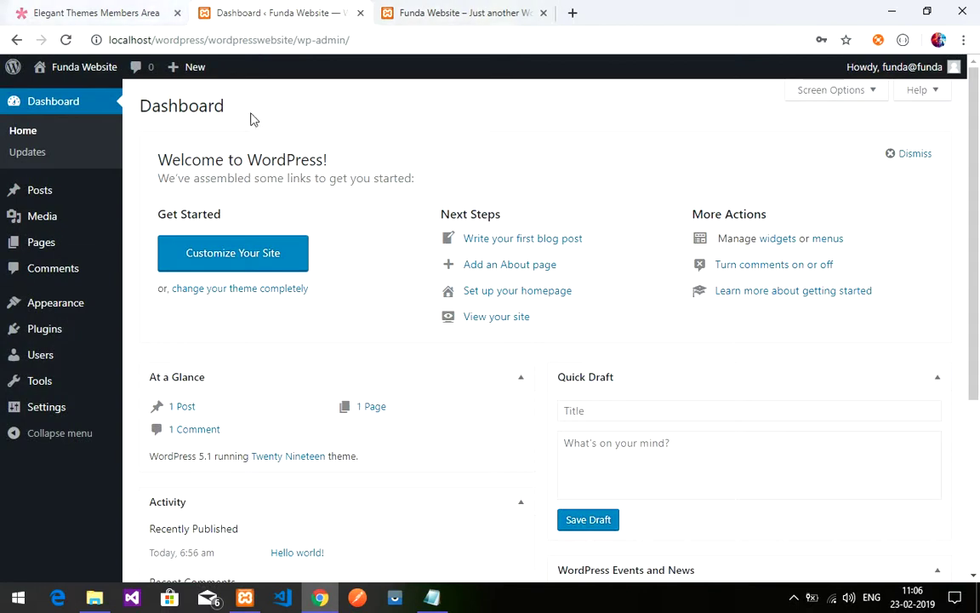
click(97, 599)
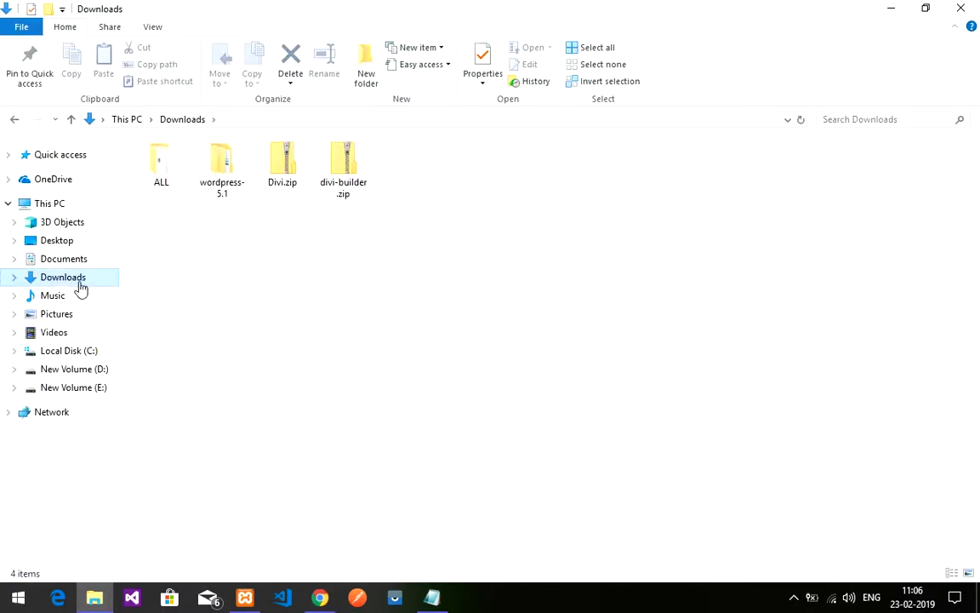
Compare the sizes of Divi.zip and divi-builder.zip, then return to the WordPress Dashboard in Chrome.
click(304, 170)
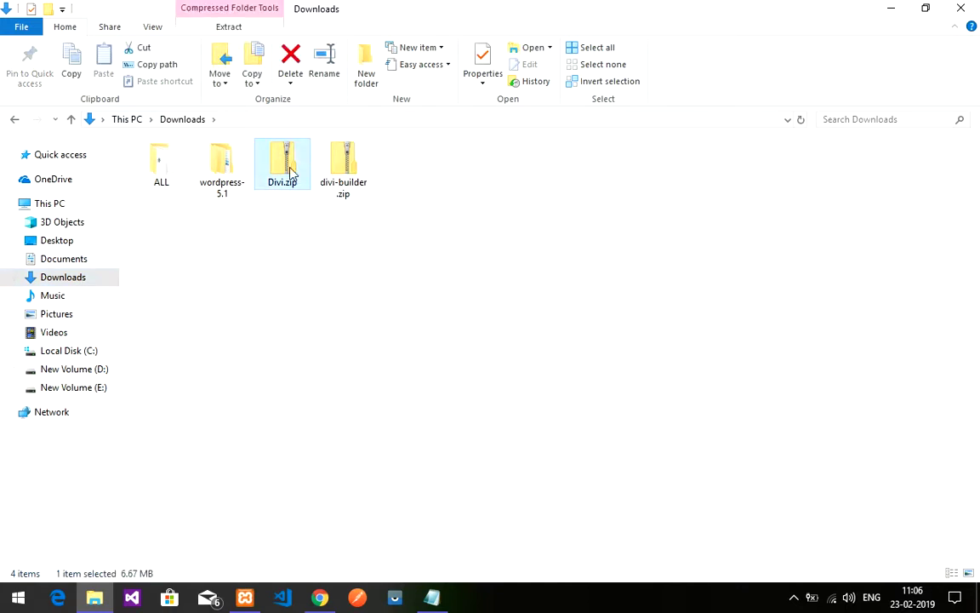
click(343, 172)
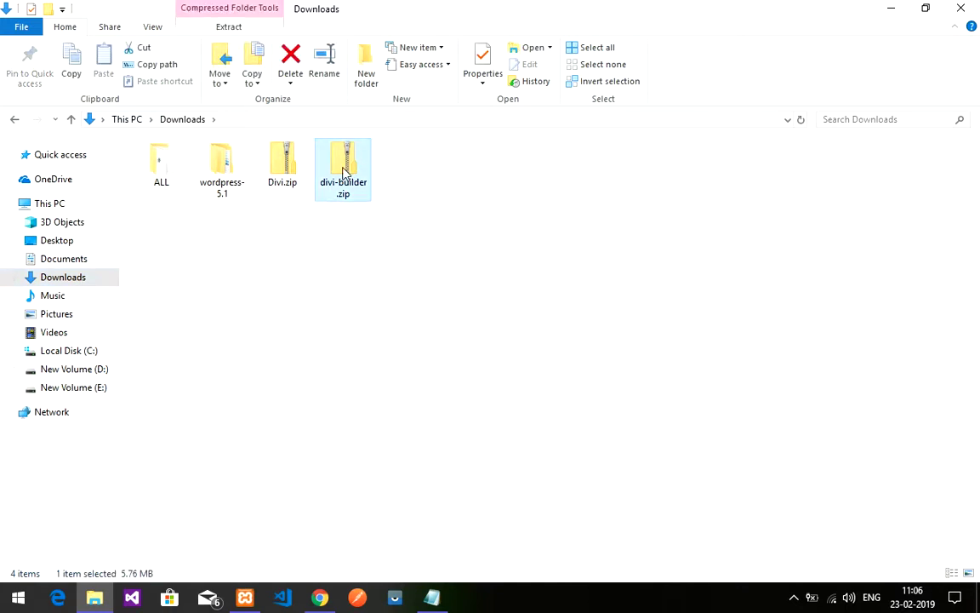
click(289, 181)
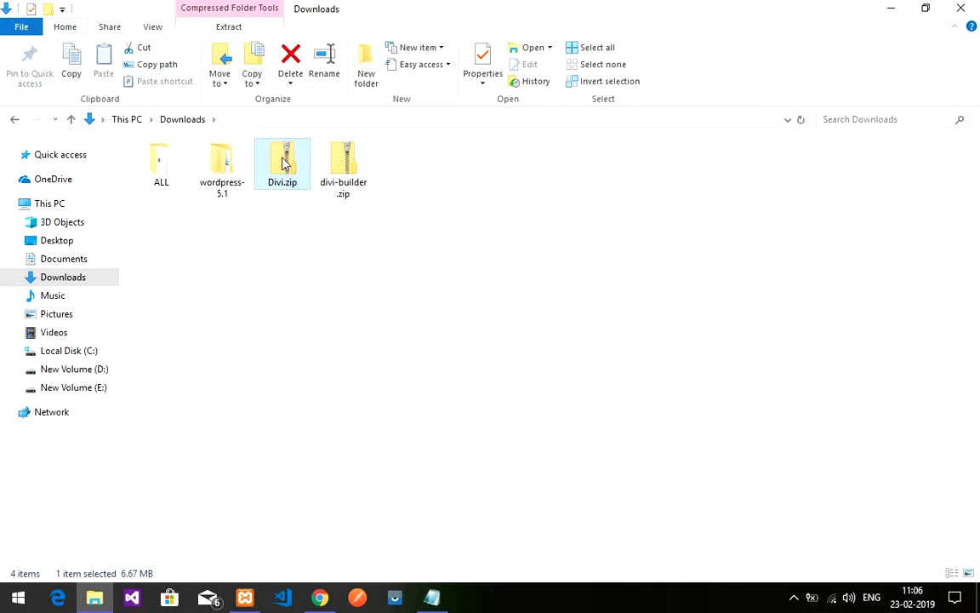
click(348, 173)
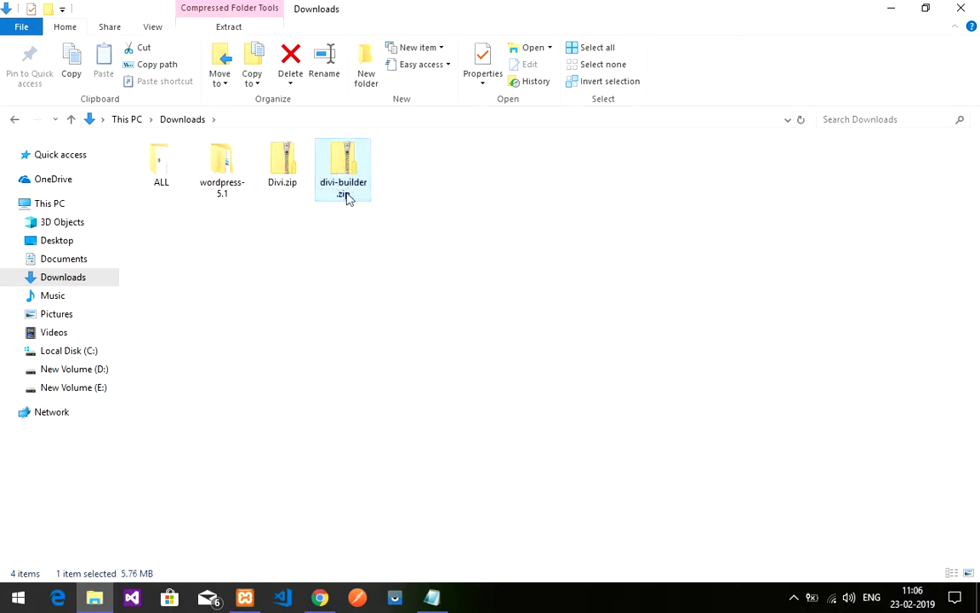
click(276, 165)
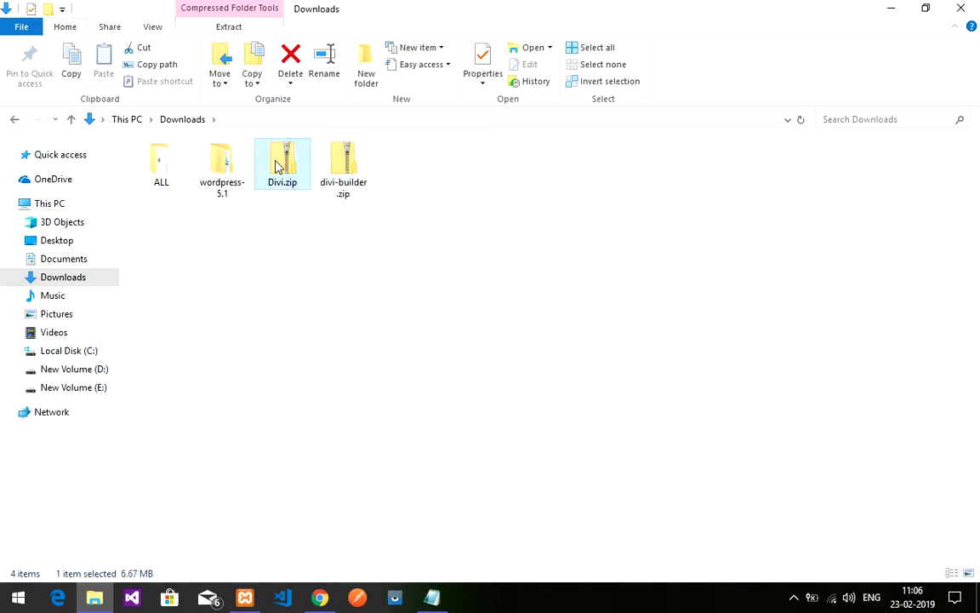
key(alt+Tab)
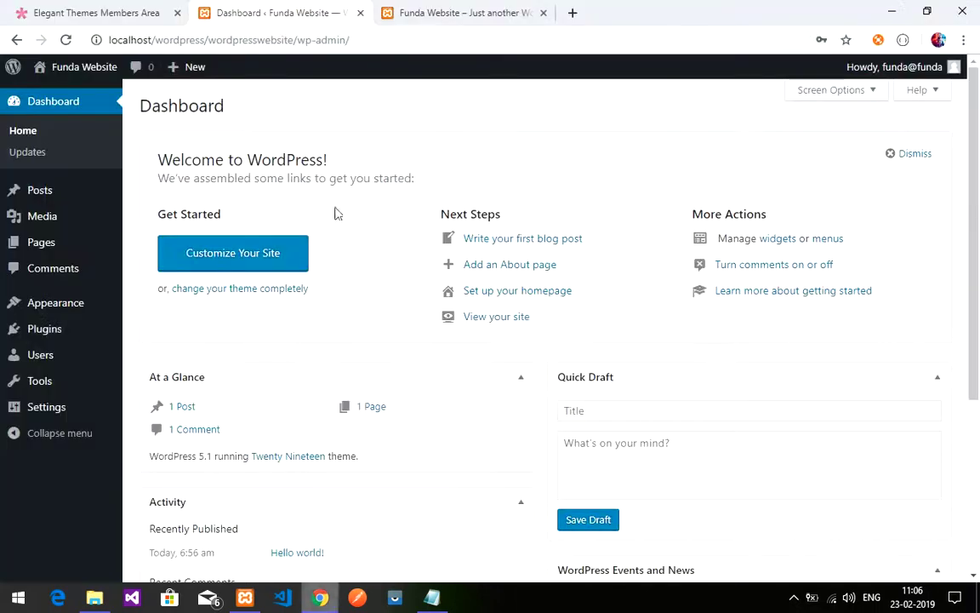
Glance at the Funda Website tab, then open Appearance > Themes from the Dashboard.
click(385, 7)
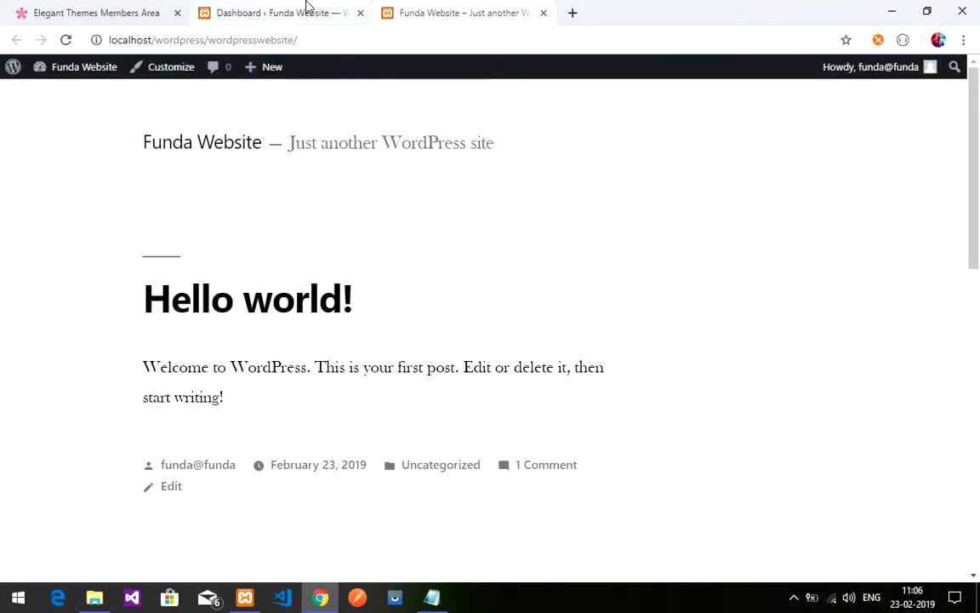
click(308, 7)
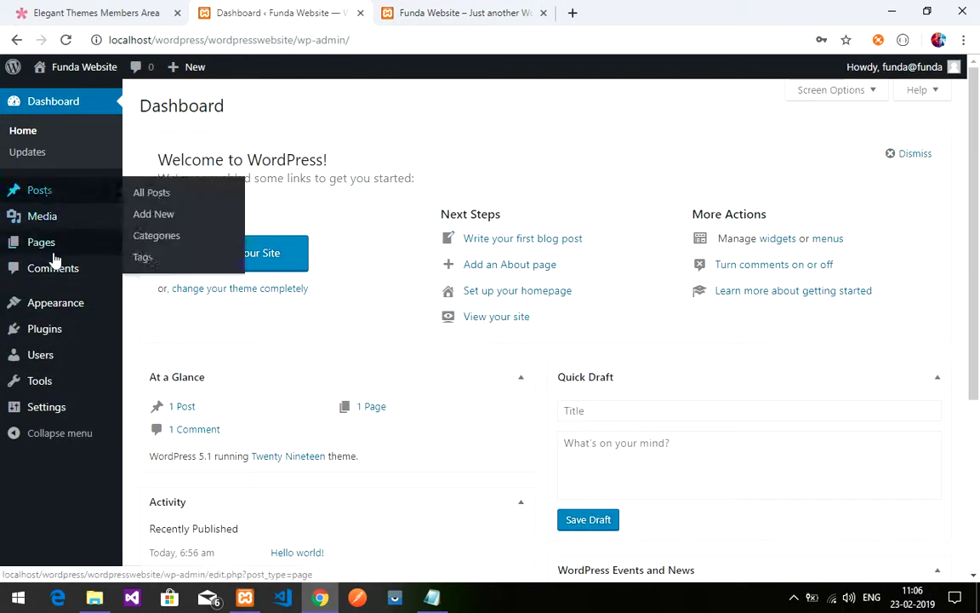
mouse_move(55, 256)
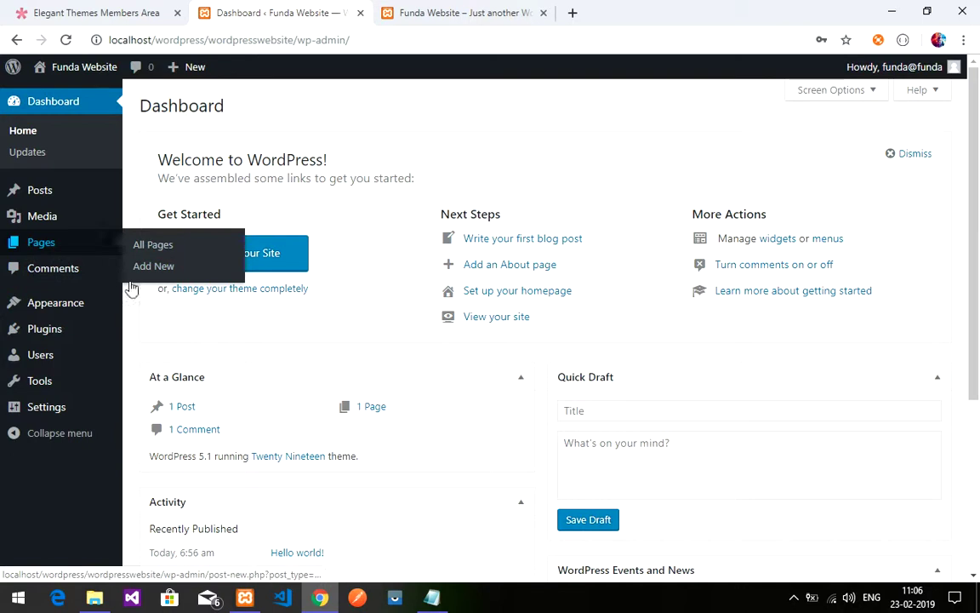
mouse_move(51, 312)
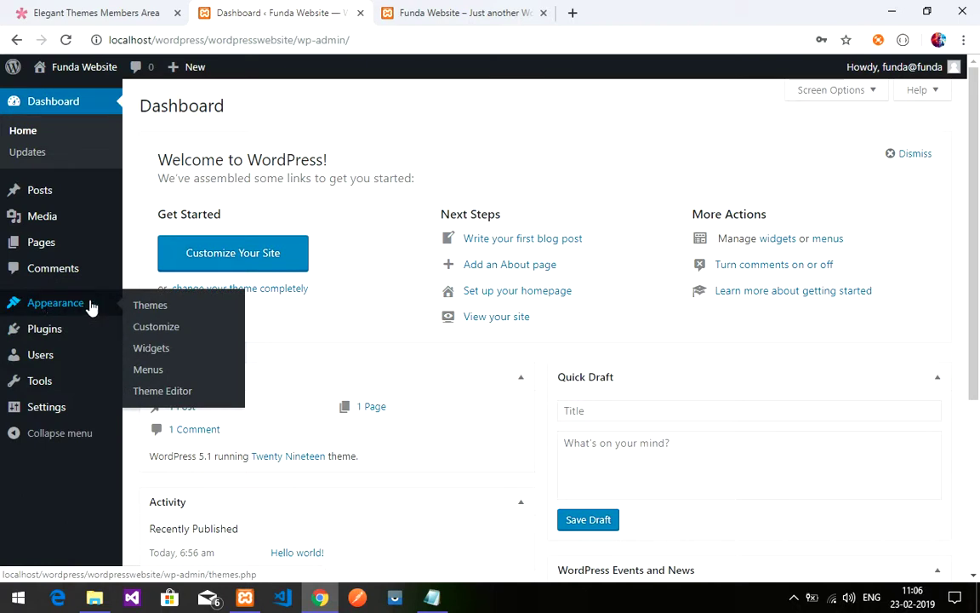
click(151, 306)
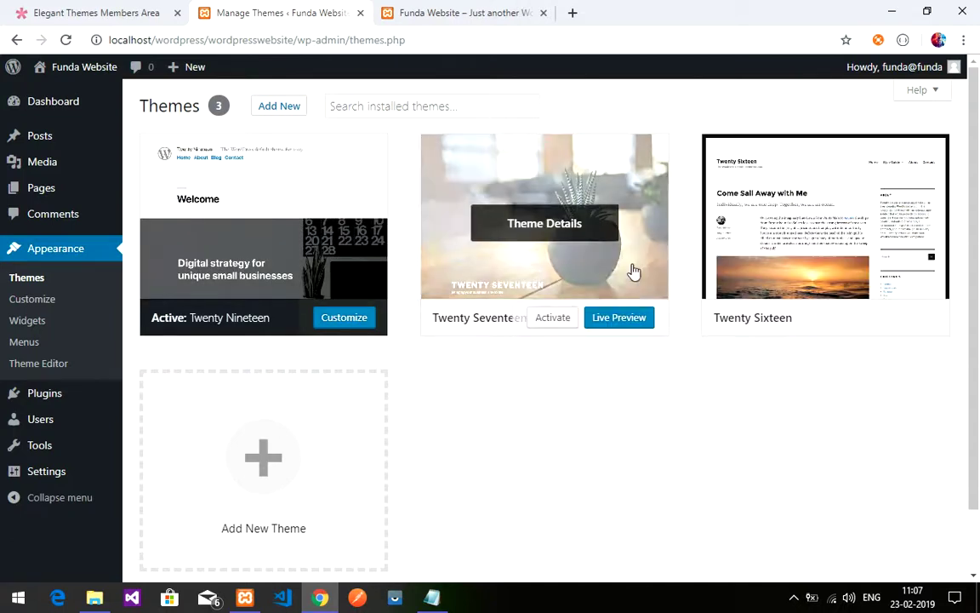
Delete the Twenty Sixteen and Twenty Seventeen themes from their Theme Details, confirming each.
click(740, 251)
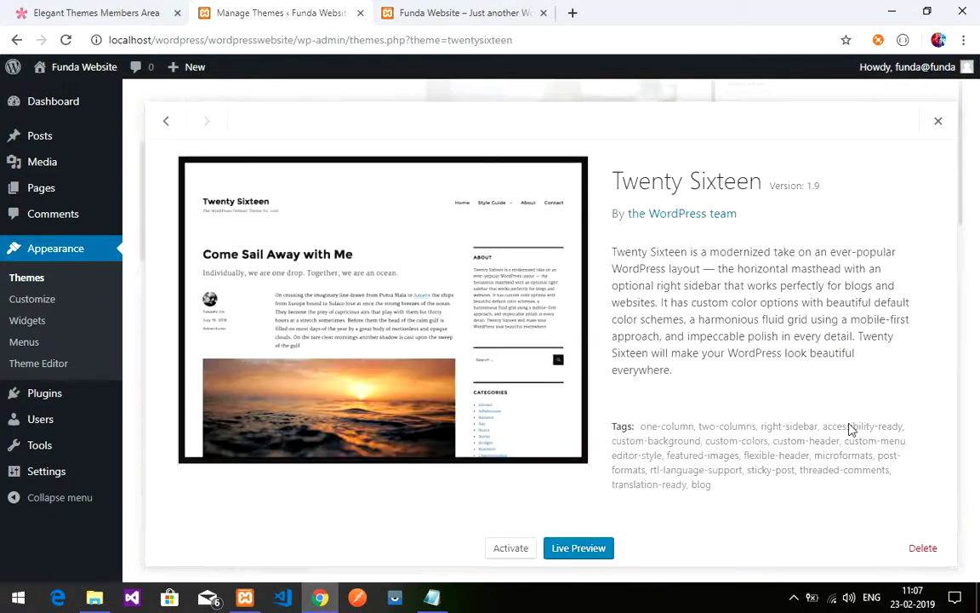
click(914, 551)
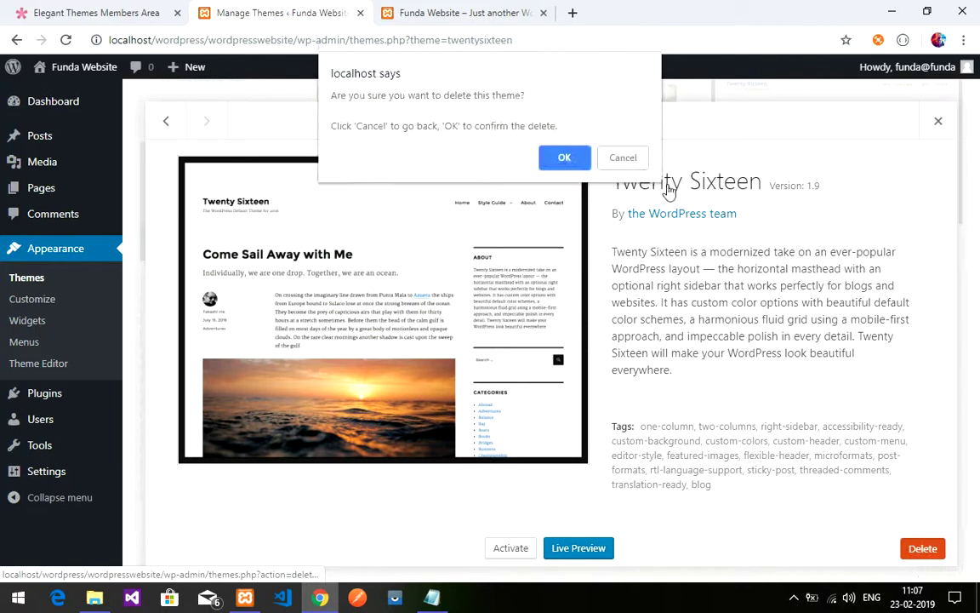
click(564, 162)
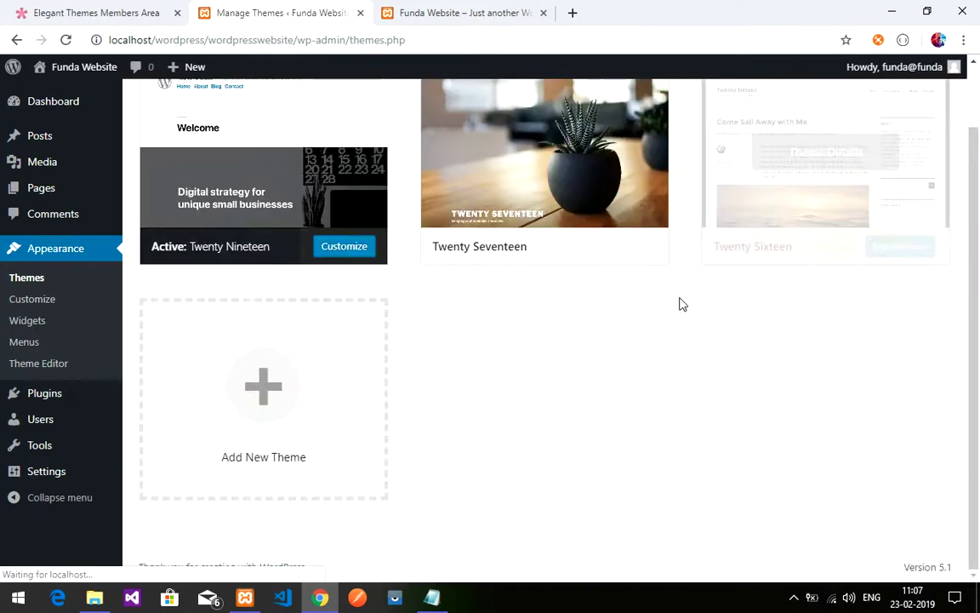
click(603, 228)
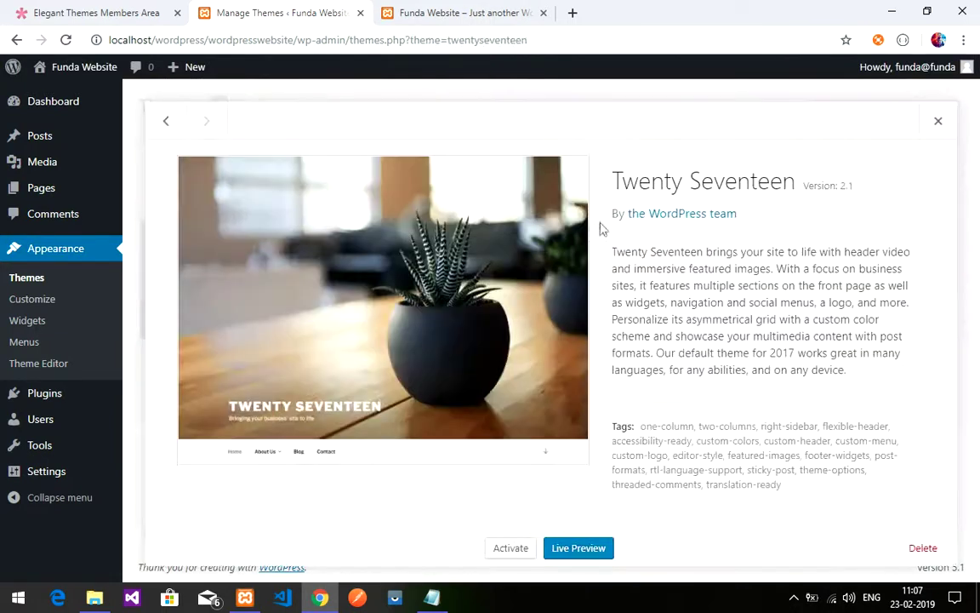
click(926, 548)
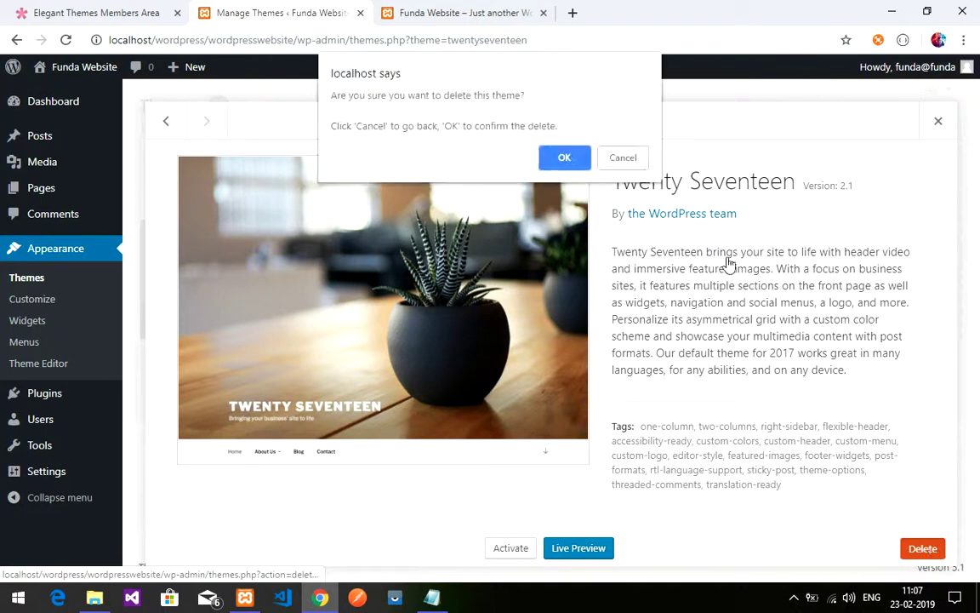
click(565, 158)
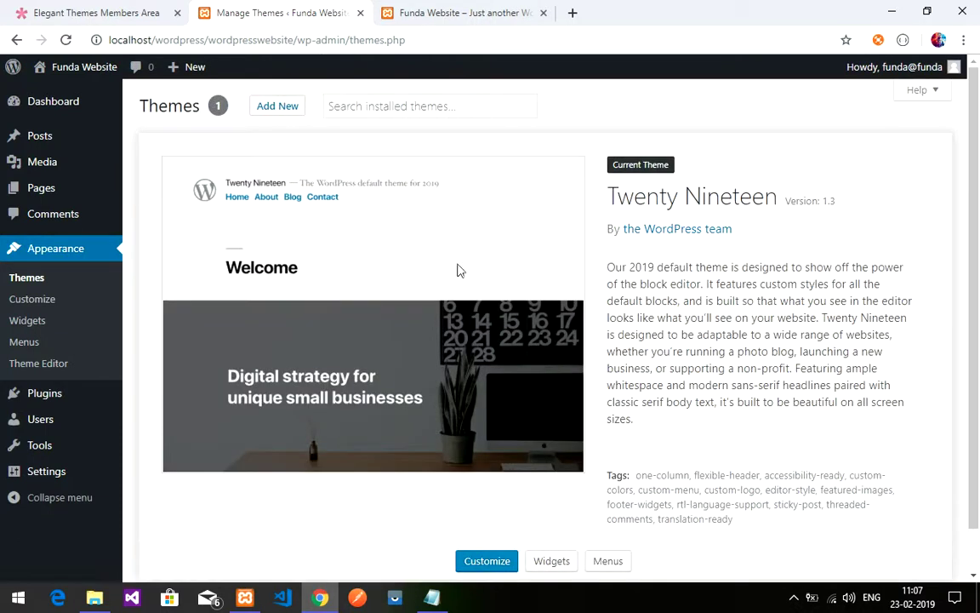
scroll(547, 244, down, 1)
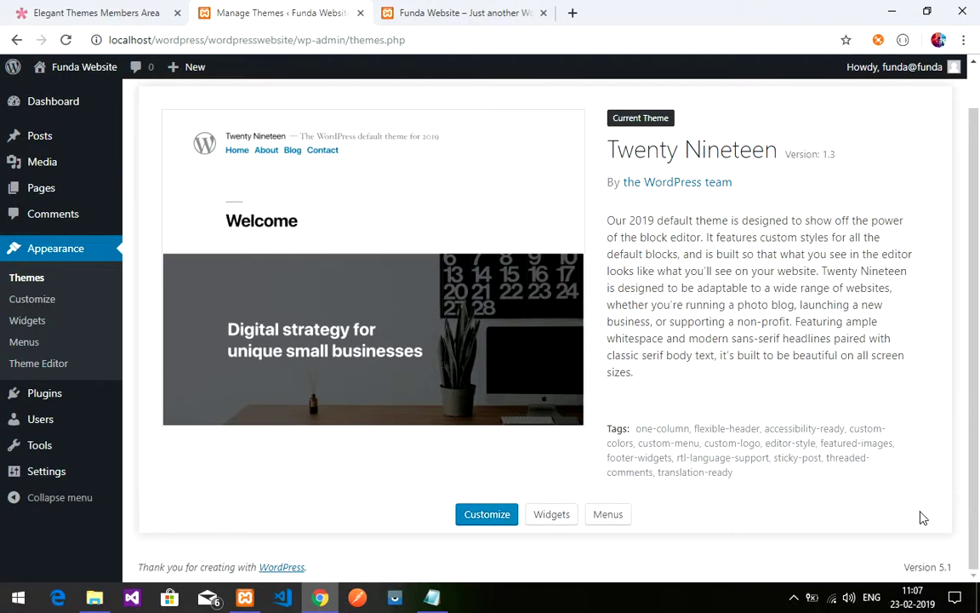
scroll(529, 372, up, 1)
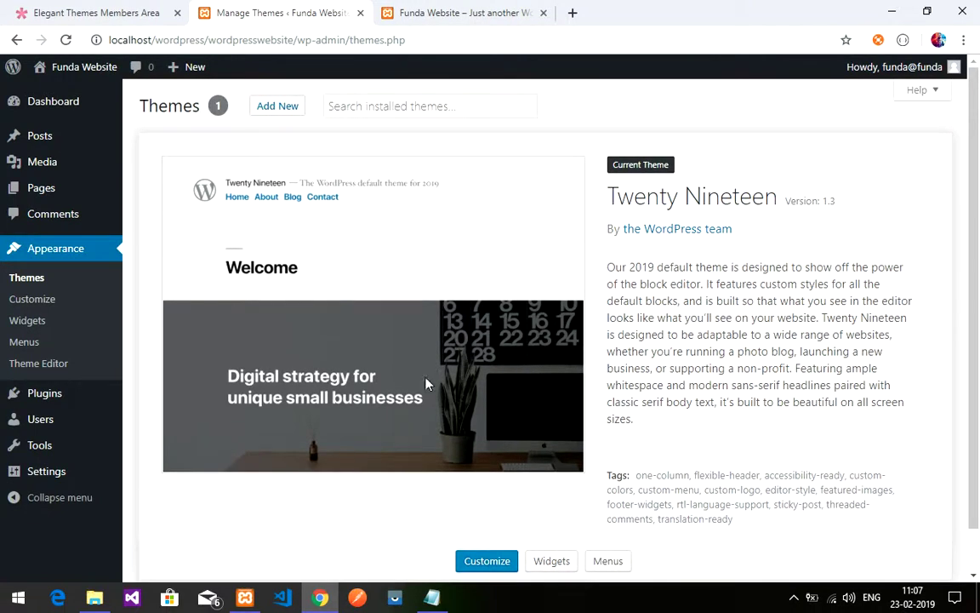
Go to the Add Themes page after checking Divi.zip in the Downloads folder.
click(267, 107)
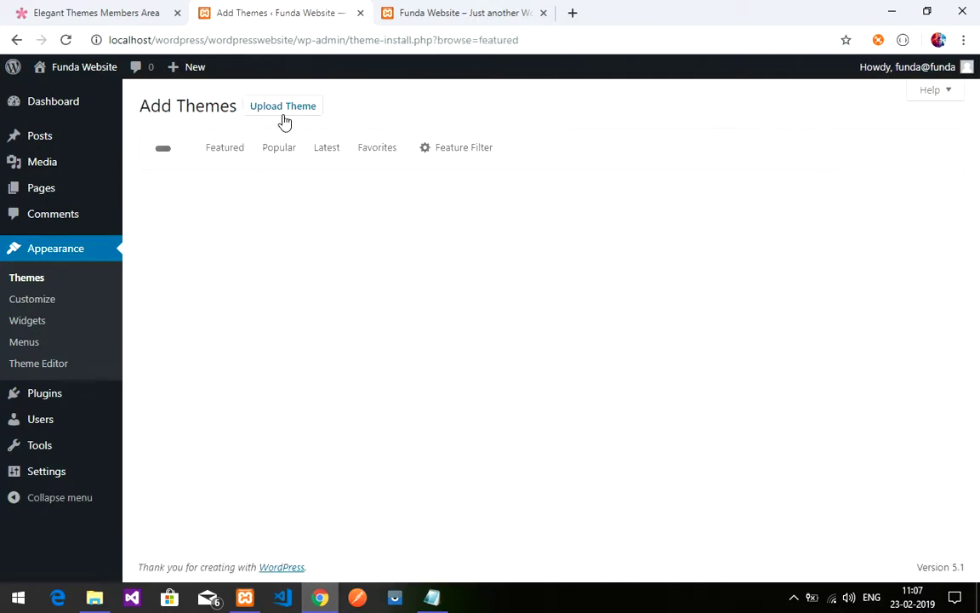
click(105, 599)
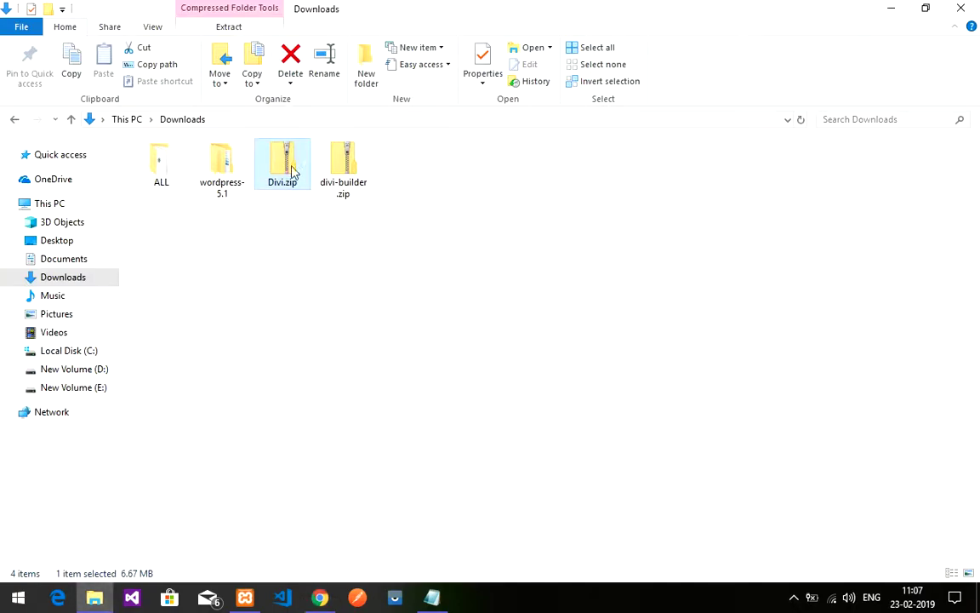
click(320, 599)
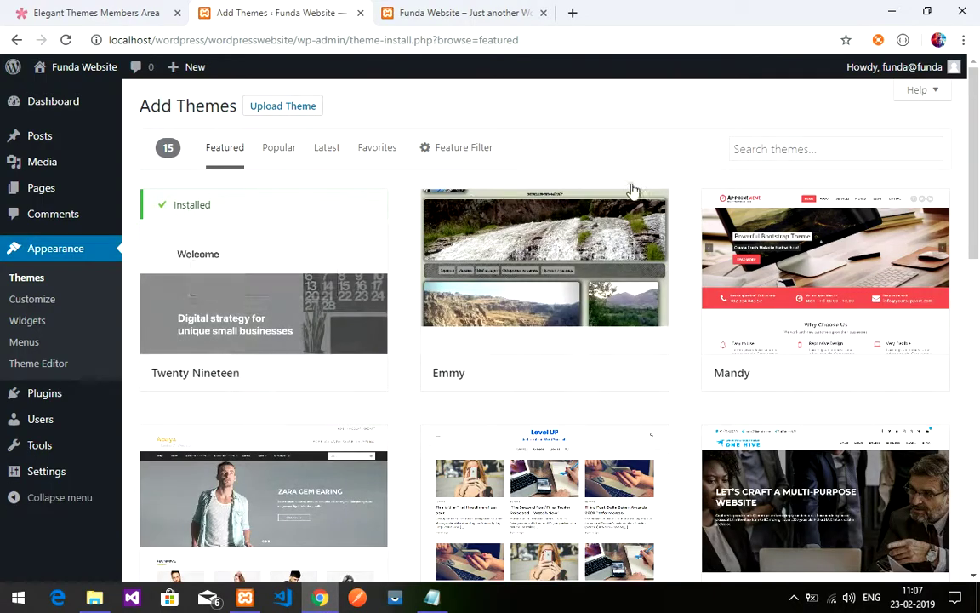
scroll(724, 394, down, 2)
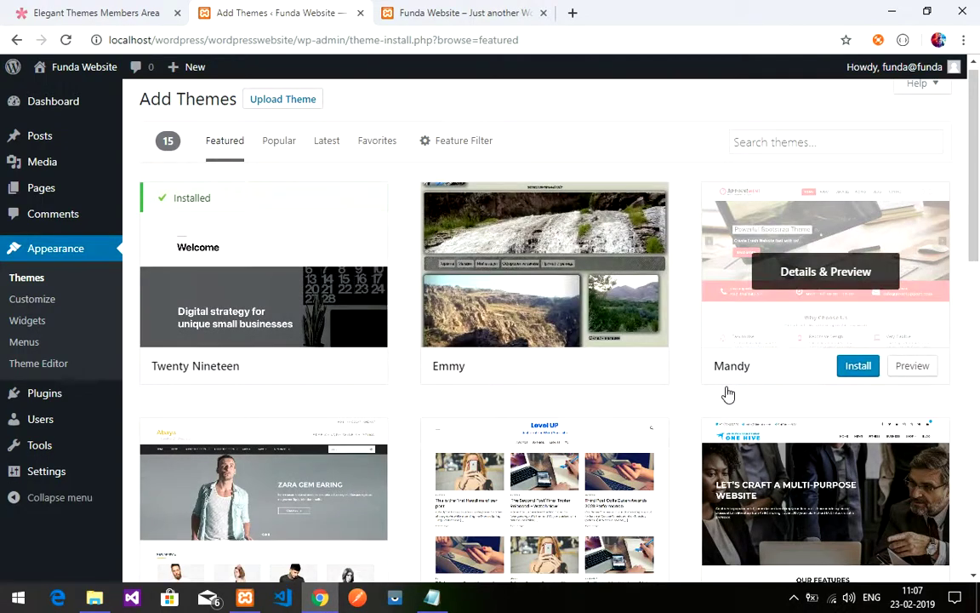
scroll(536, 409, up, 2)
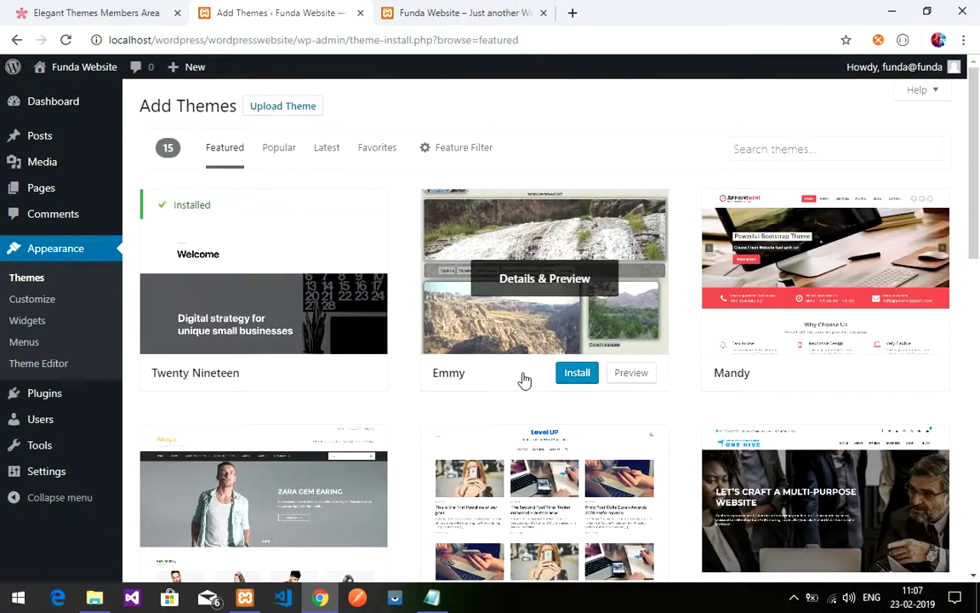
Upload Divi.zip as a theme and start installing it.
click(269, 114)
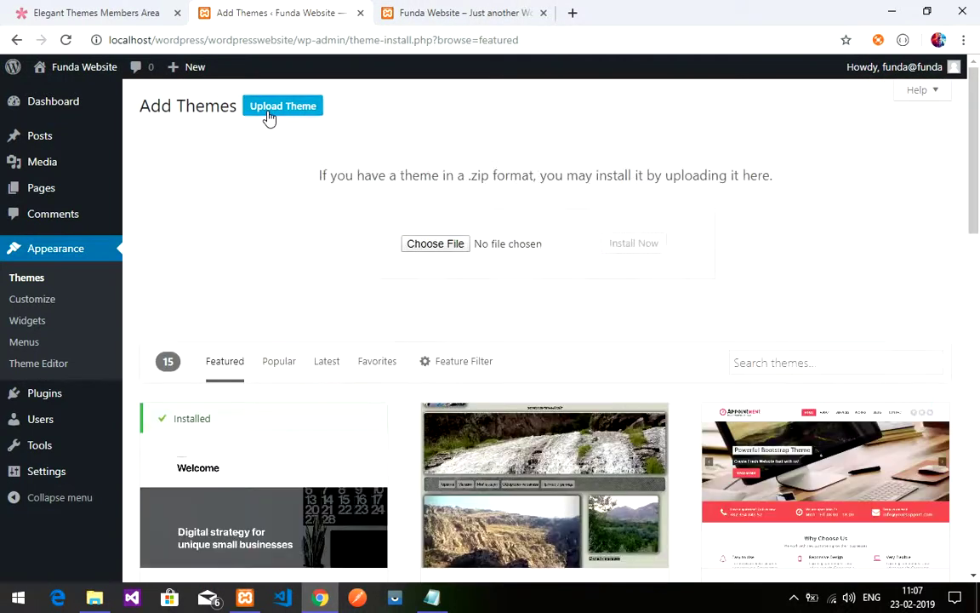
click(502, 255)
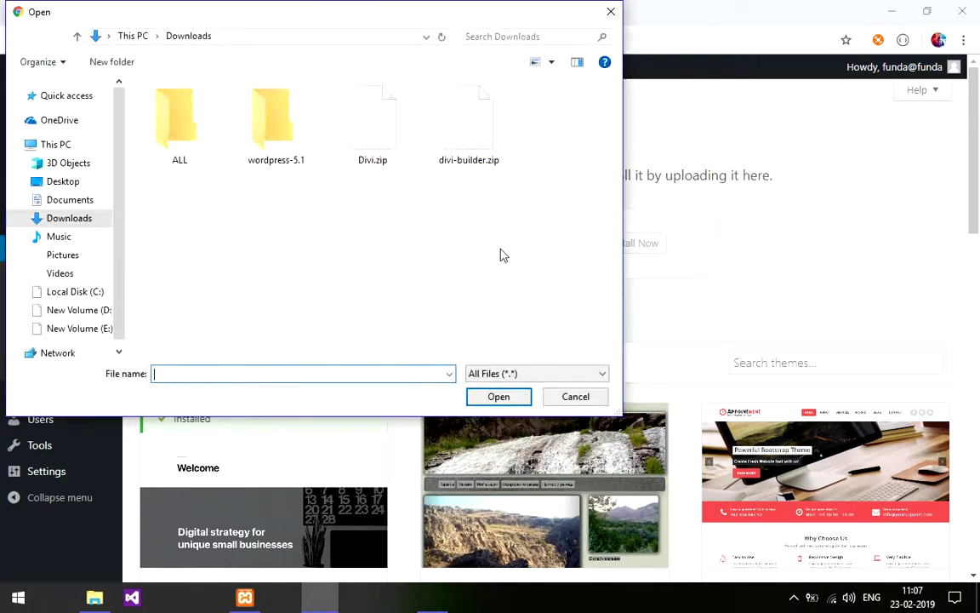
click(373, 128)
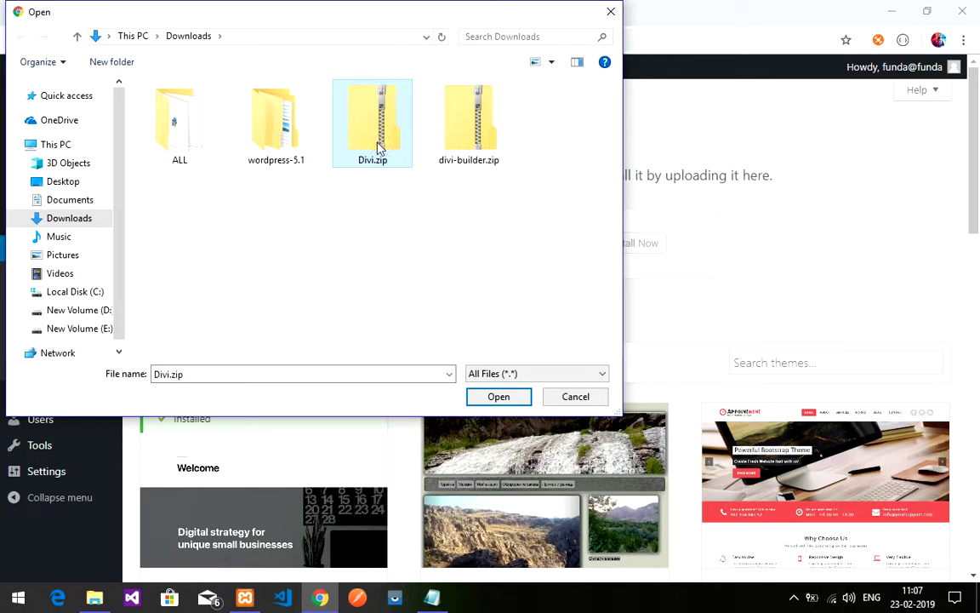
click(504, 397)
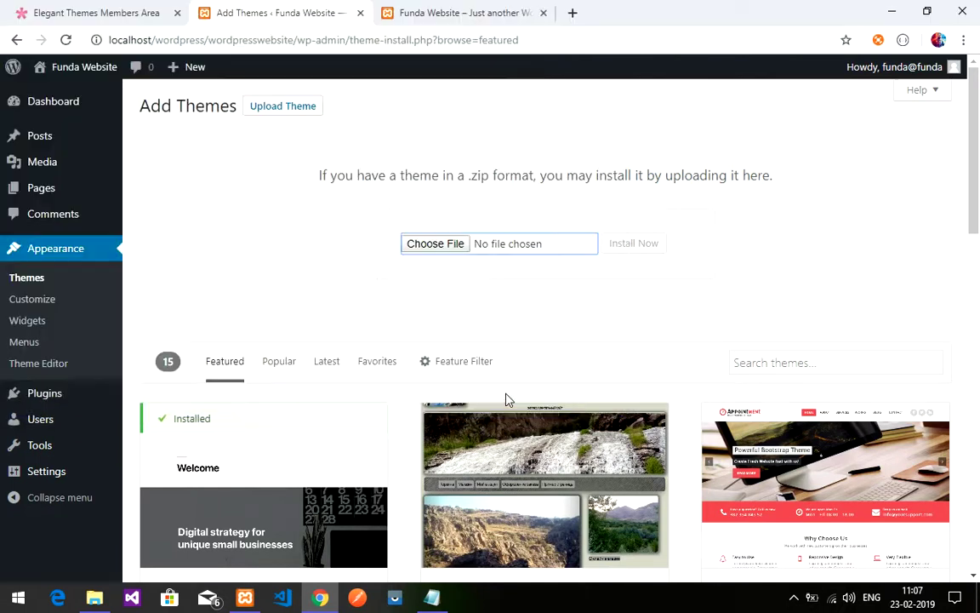
click(643, 245)
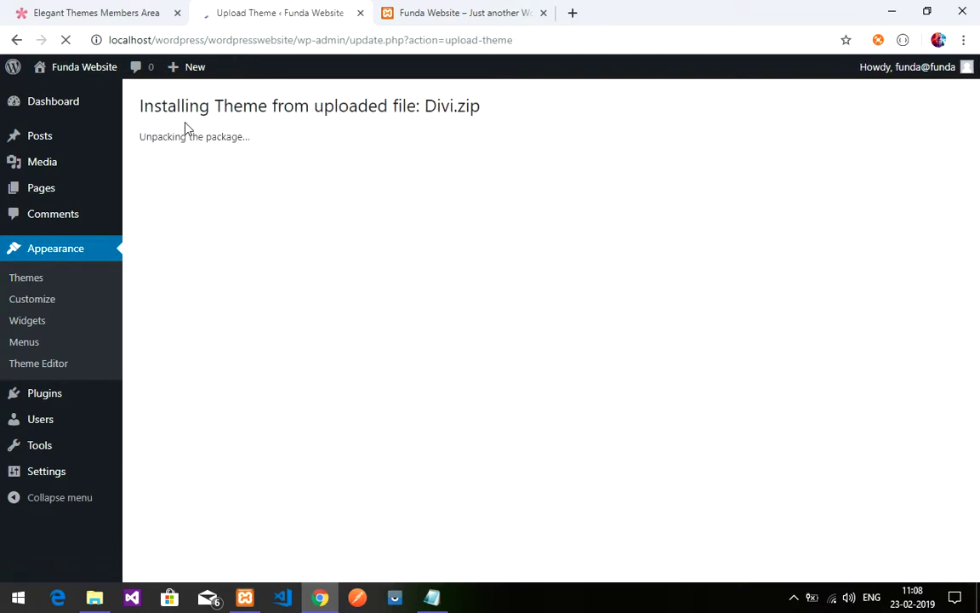
Highlight parts of the install progress text, then switch to the Elegant Themes members area.
drag(269, 107, 341, 106)
click(400, 106)
drag(450, 111, 490, 116)
click(493, 116)
click(61, 10)
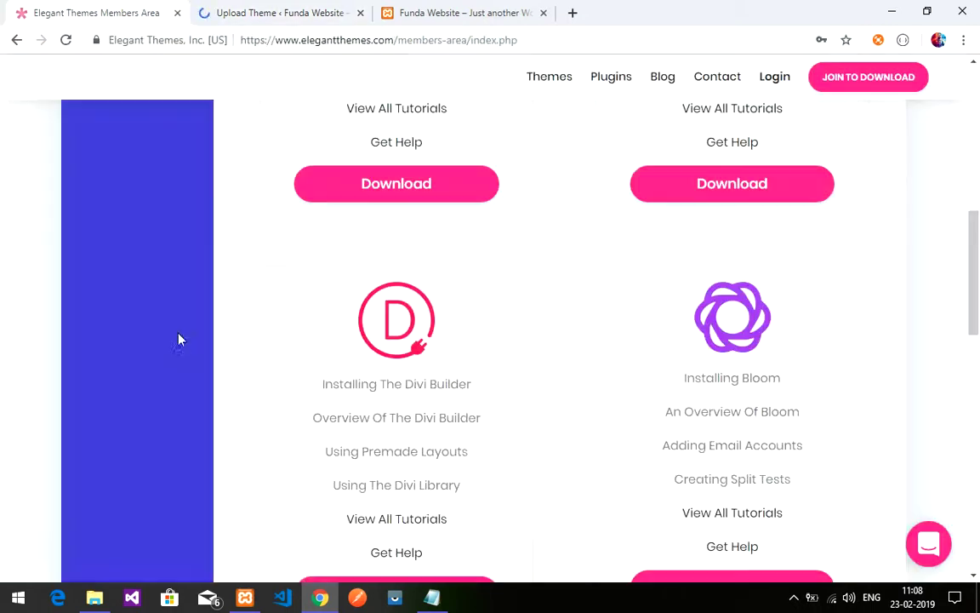
Scroll through the Elegant Themes download cards, then return to the WordPress theme install tab.
scroll(331, 308, up, 3)
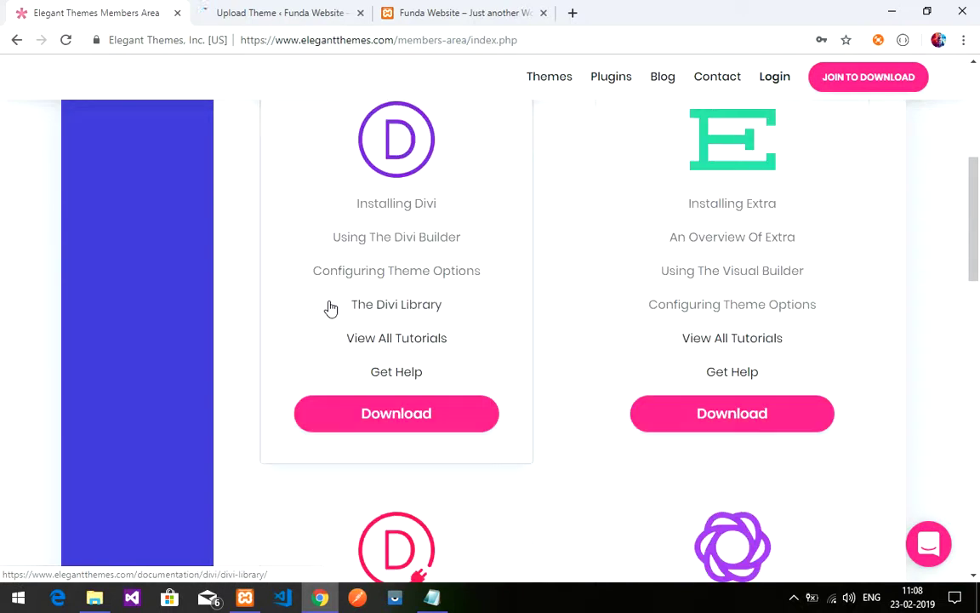
scroll(330, 306, up, 1)
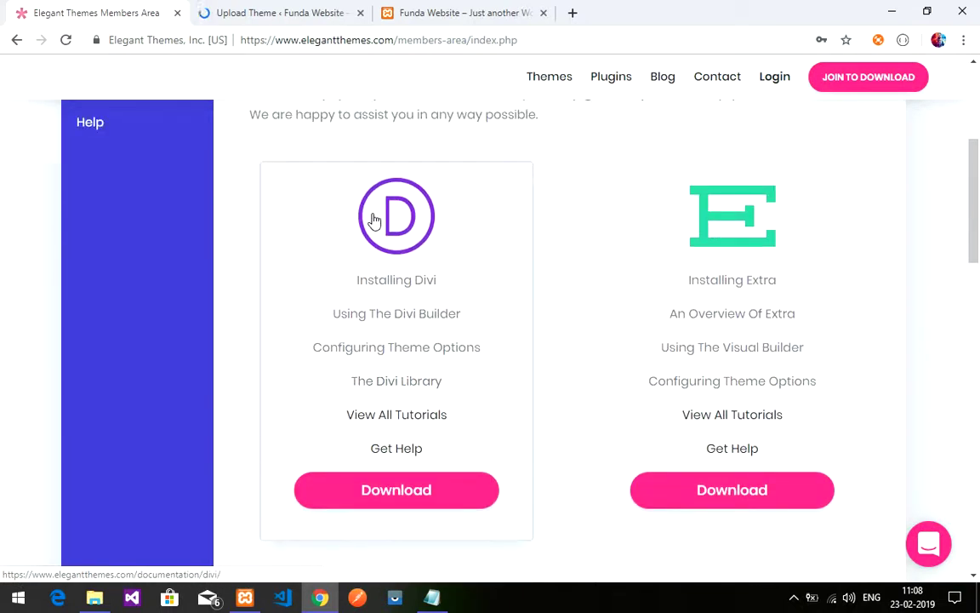
scroll(385, 247, down, 4)
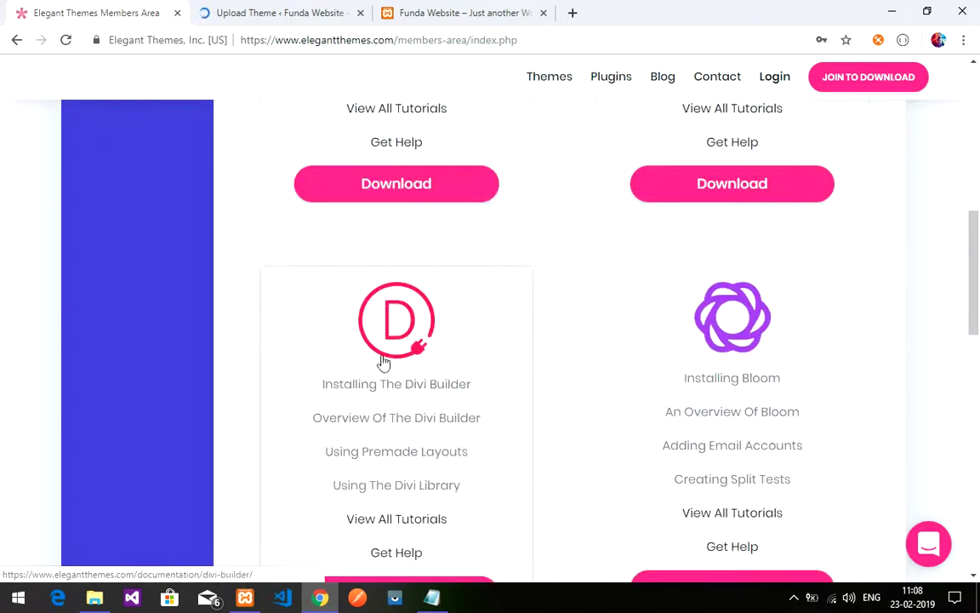
click(255, 14)
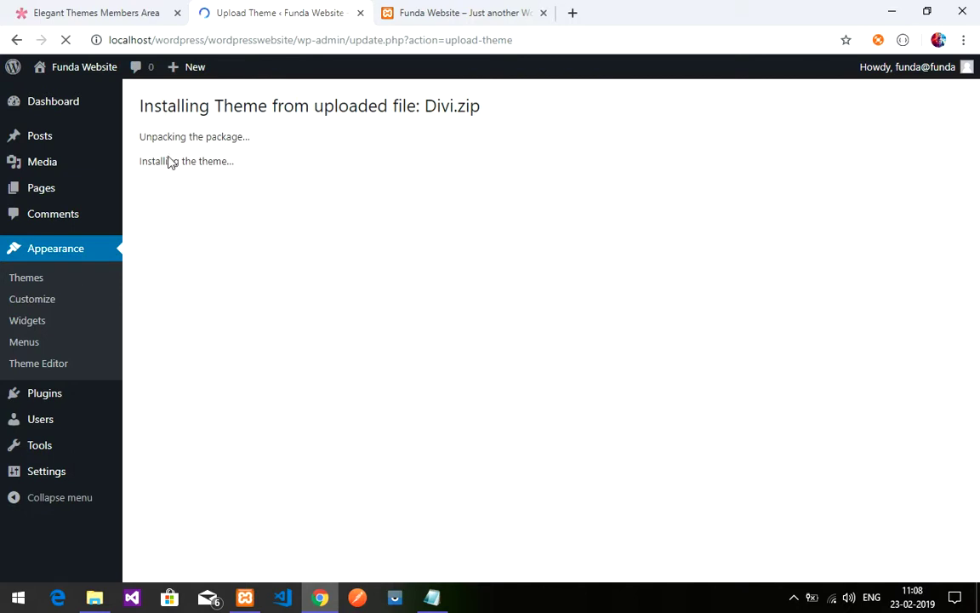
Follow the Divi install progress until it reports 'Theme installed successfully'.
drag(154, 162, 223, 156)
click(258, 165)
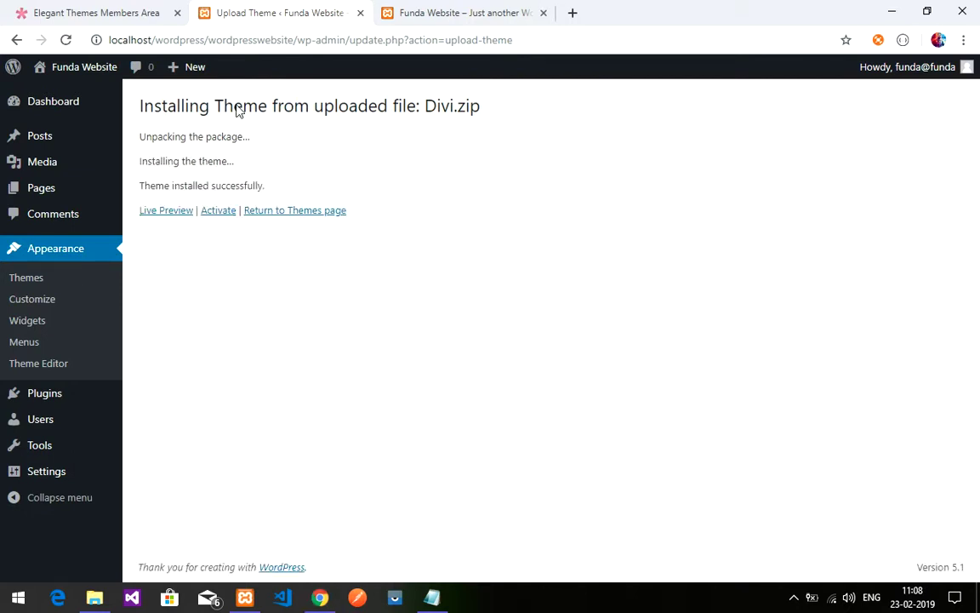
drag(189, 97, 368, 138)
click(189, 136)
drag(140, 161, 217, 161)
click(193, 182)
drag(157, 189, 197, 189)
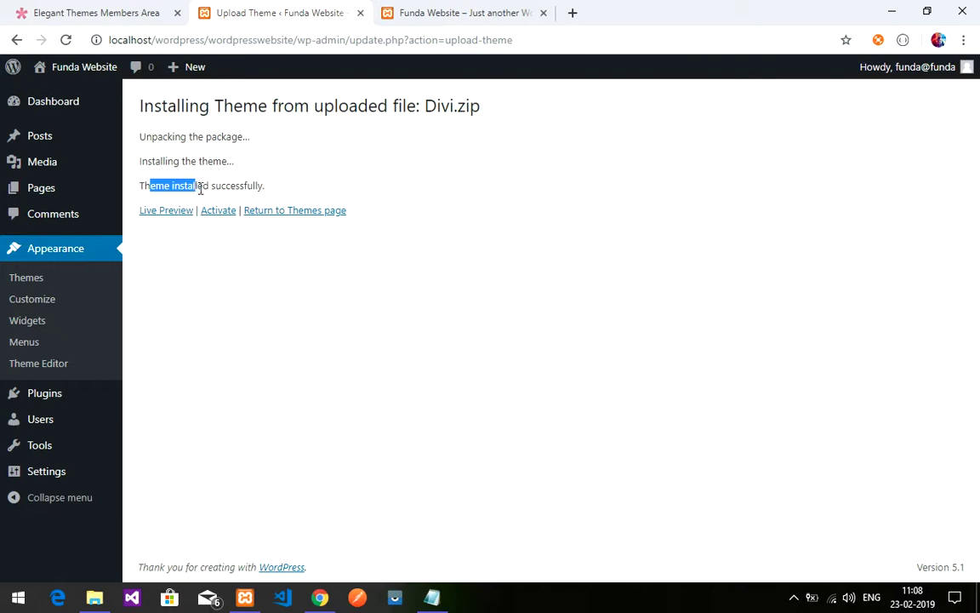
double_click(217, 184)
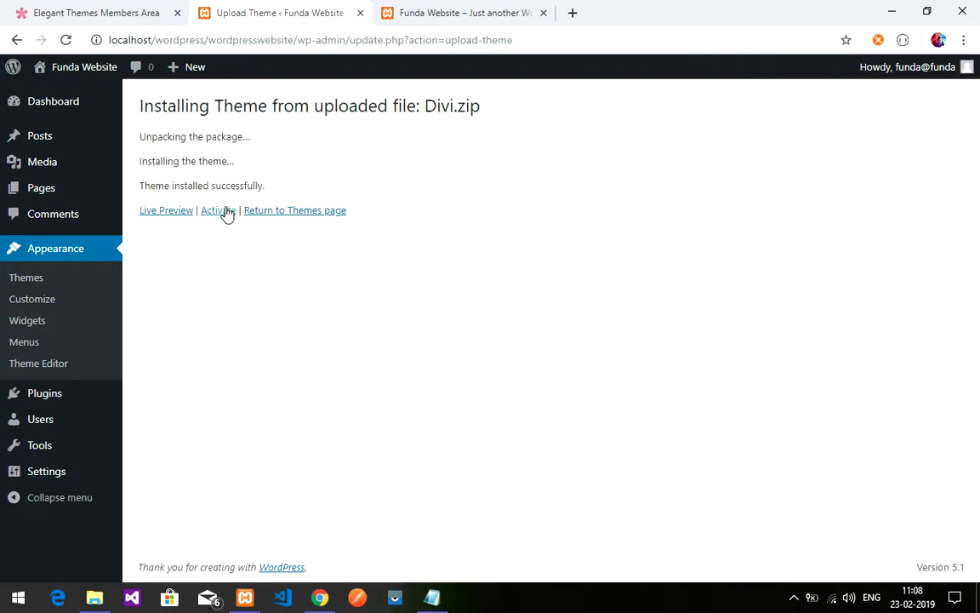
Activate the Divi theme and view the Funda Website front page.
click(220, 213)
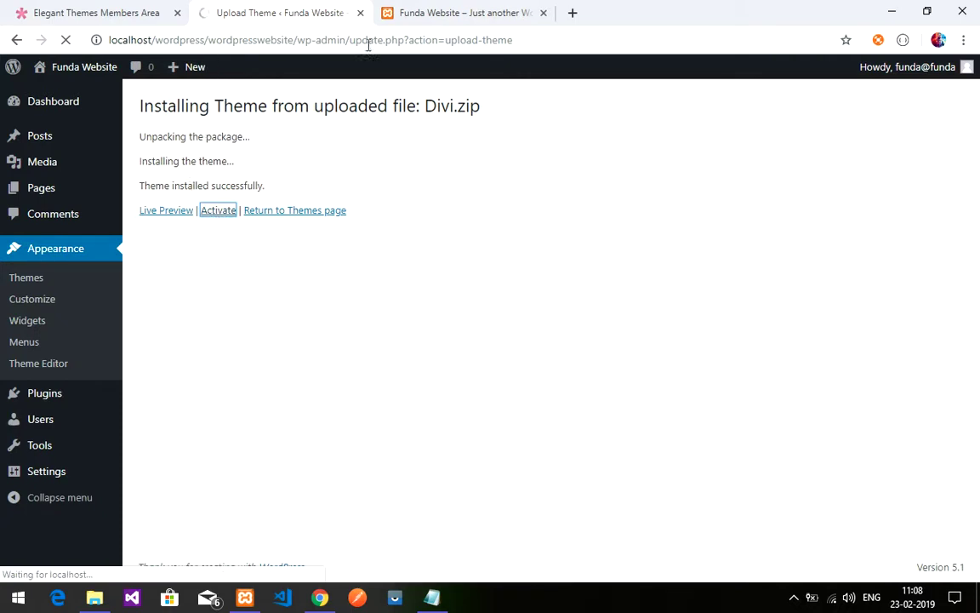
click(402, 10)
scroll(340, 281, down, 3)
scroll(332, 264, up, 3)
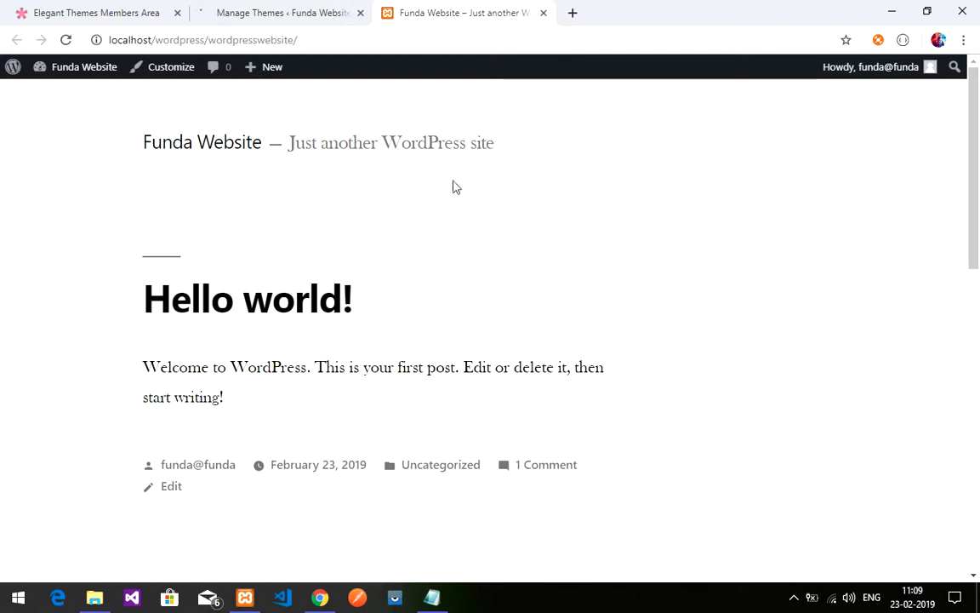
click(256, 10)
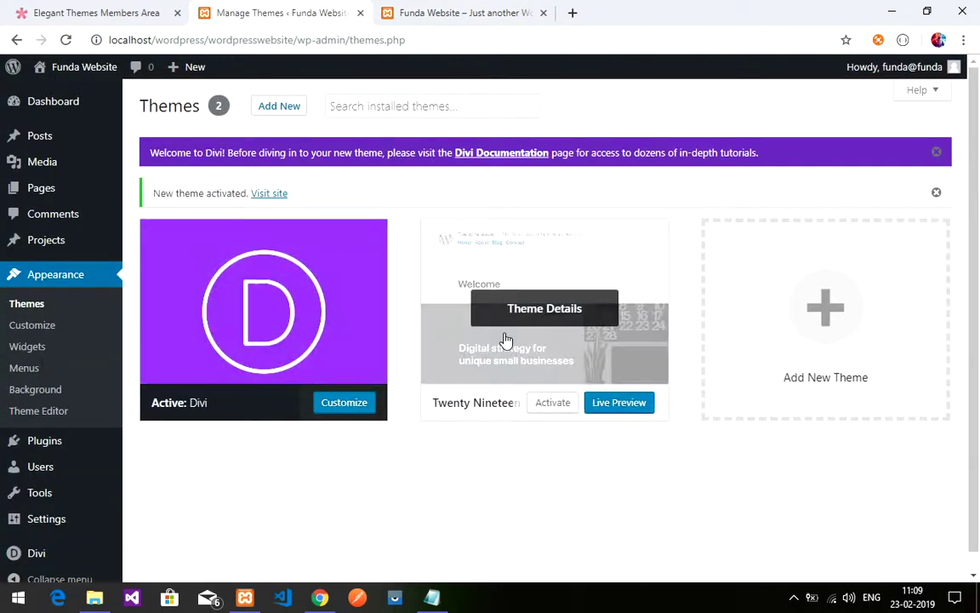
click(506, 339)
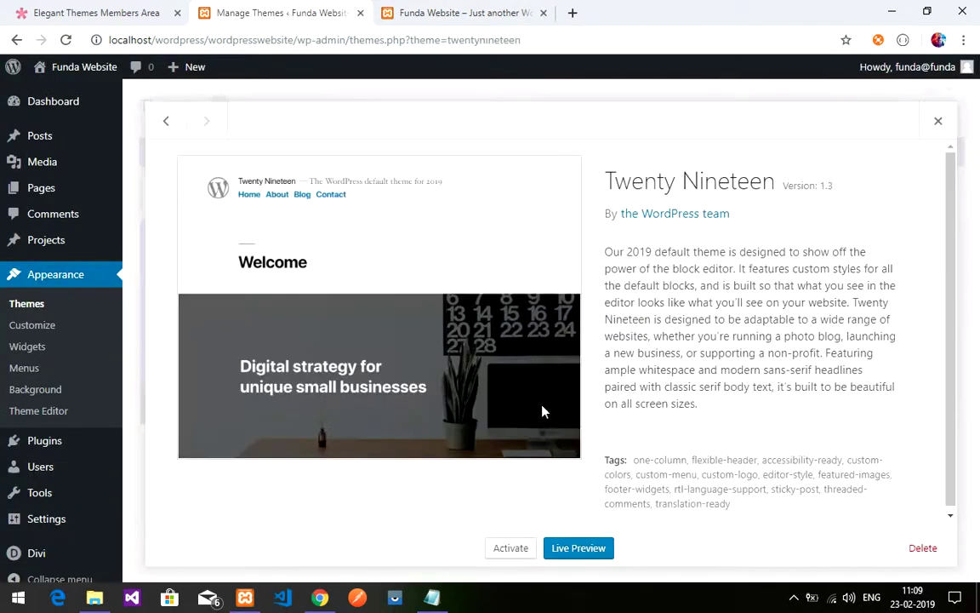
click(924, 547)
click(561, 159)
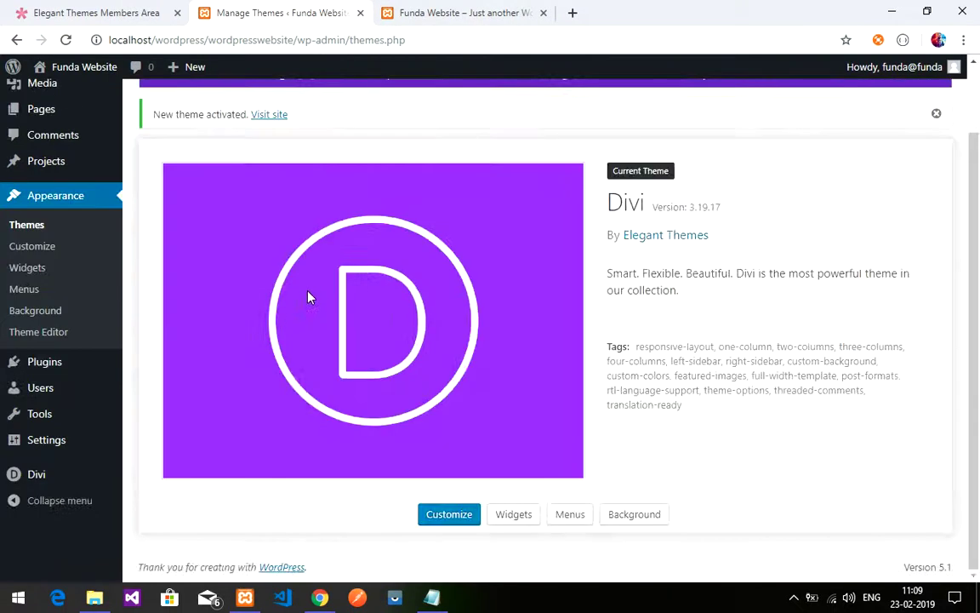
scroll(448, 385, down, 2)
scroll(527, 328, up, 2)
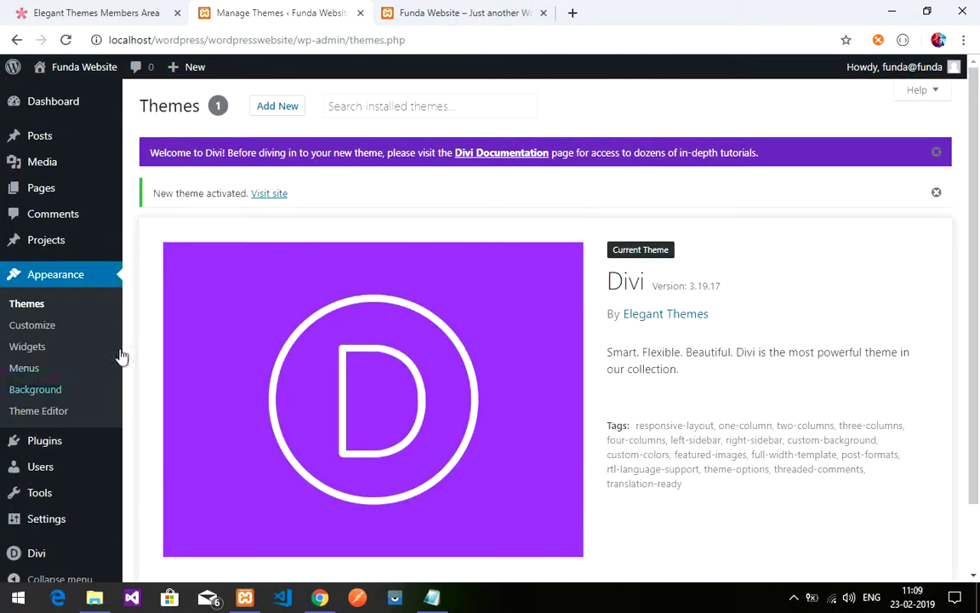
scroll(58, 392, down, 1)
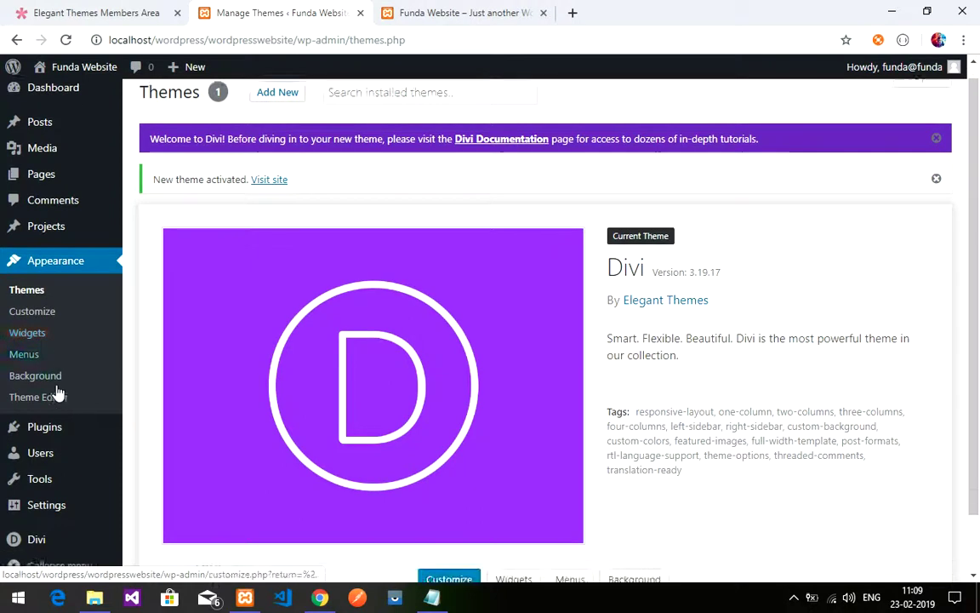
scroll(58, 393, down, 2)
mouse_move(50, 363)
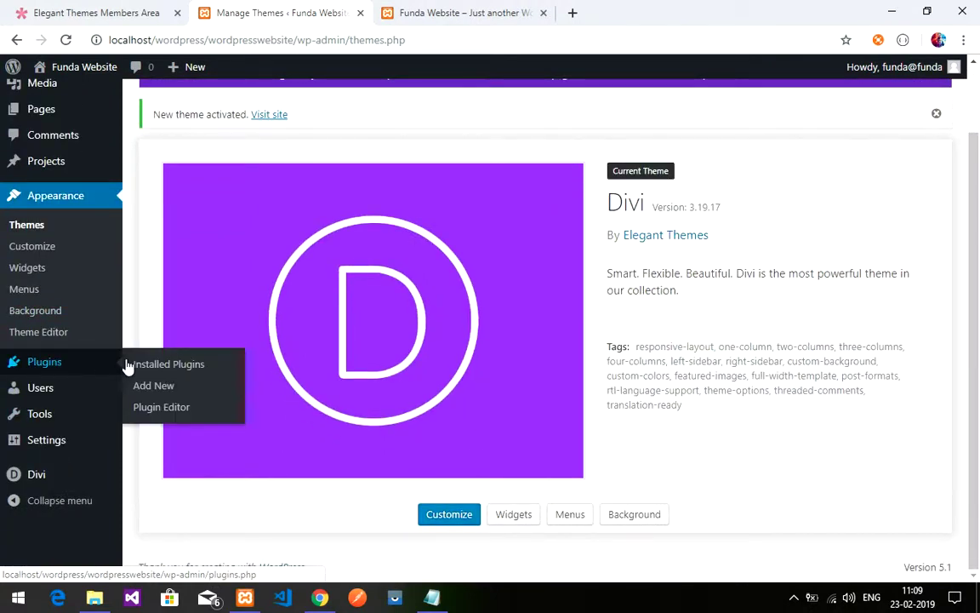
Upload divi-builder.zip via Plugins > Add New > Upload Plugin and install it.
click(156, 393)
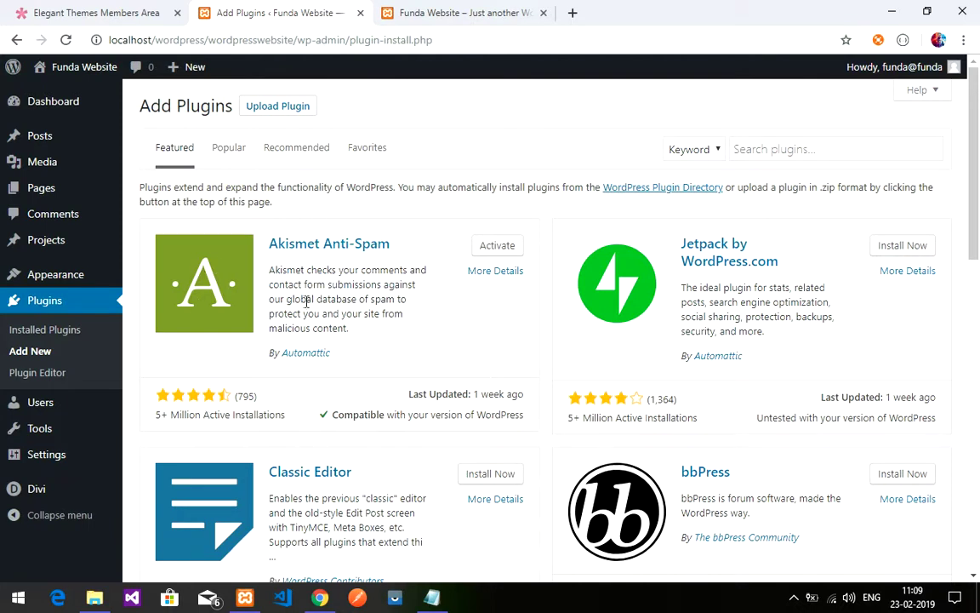
click(299, 116)
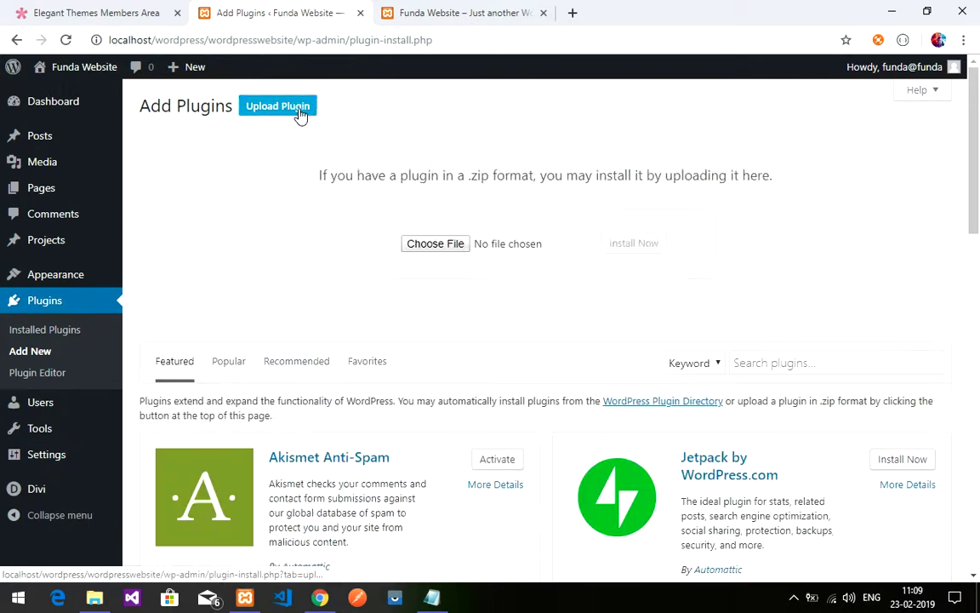
click(520, 252)
click(464, 127)
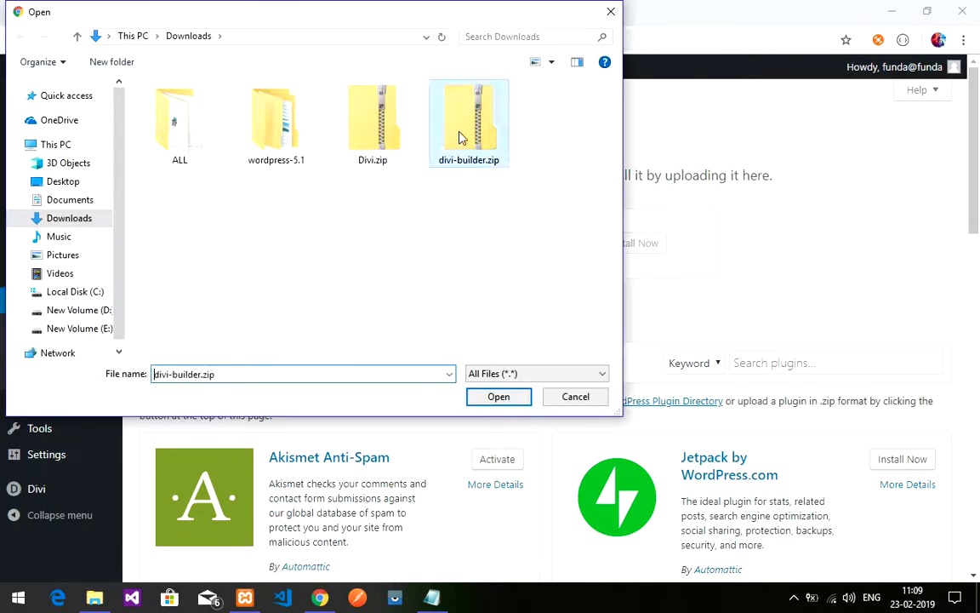
click(499, 397)
click(622, 253)
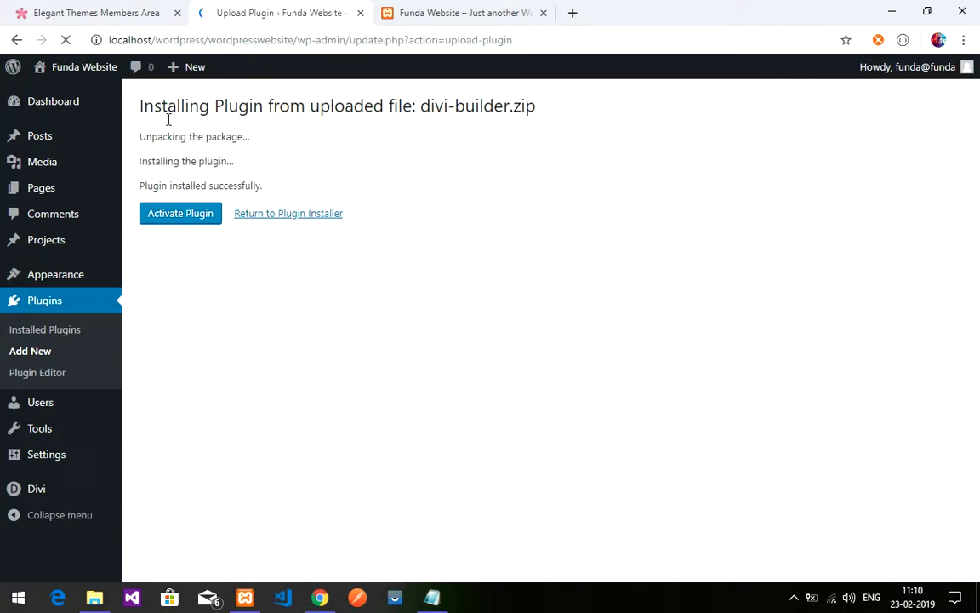
Activate the newly installed Divi Builder plugin from the installation success page.
drag(150, 186, 280, 190)
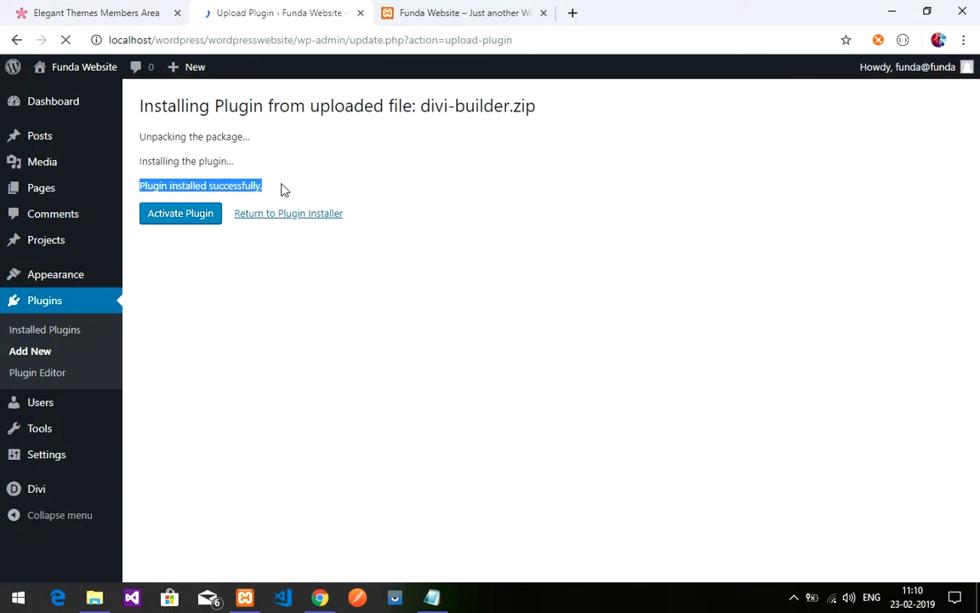
click(272, 198)
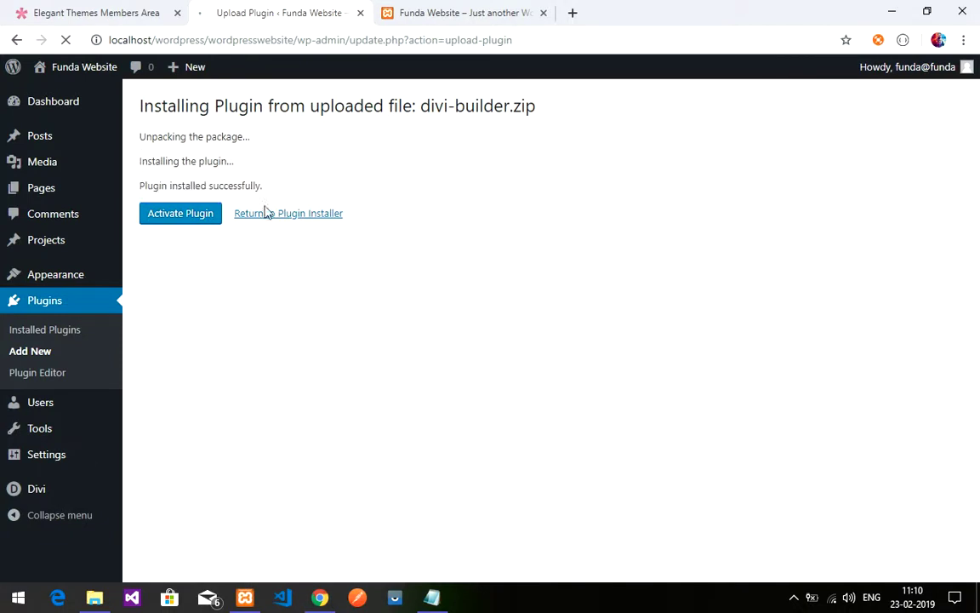
click(182, 216)
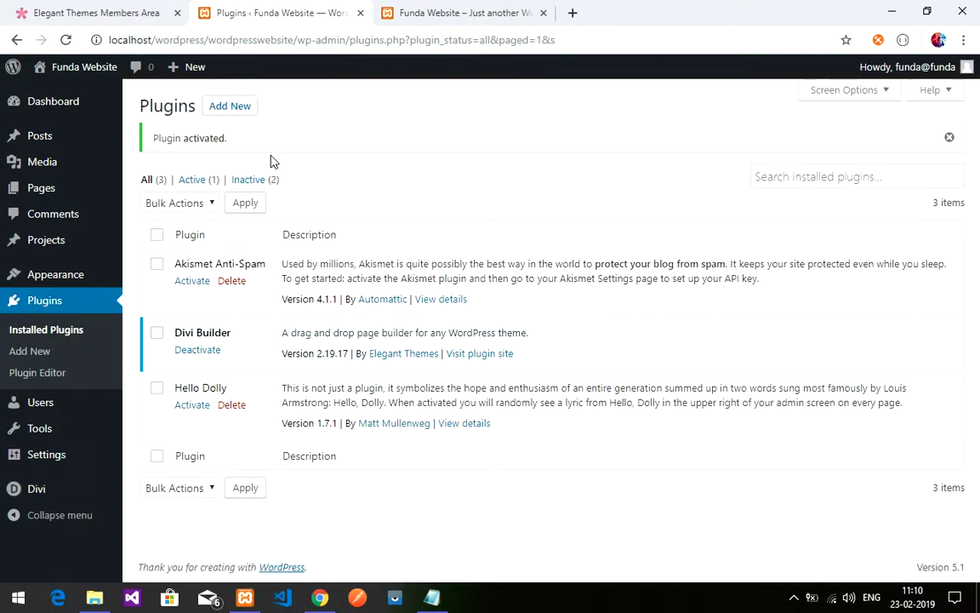
Delete the Akismet Anti-Spam plugin, confirming removal of its data.
click(230, 282)
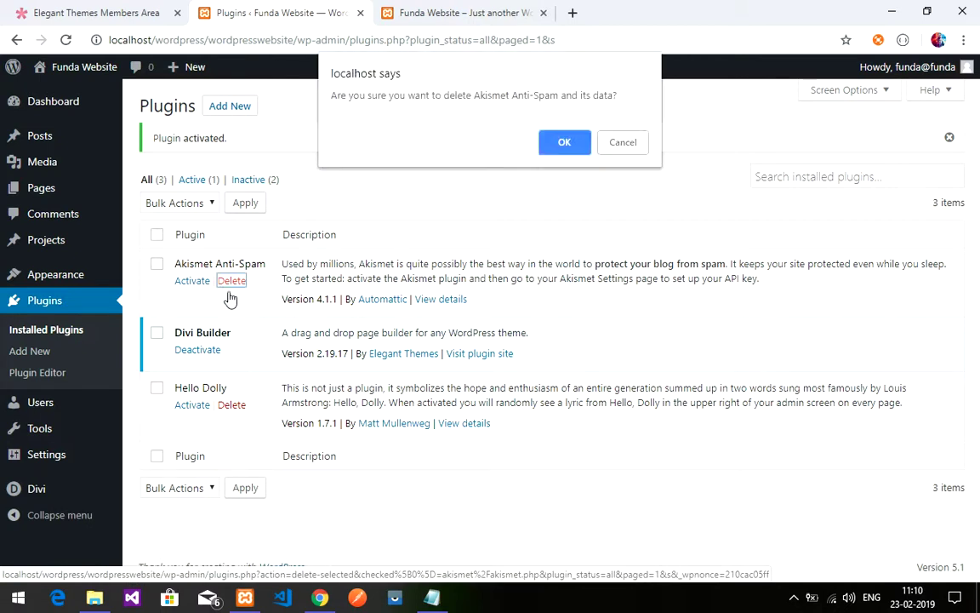
click(563, 143)
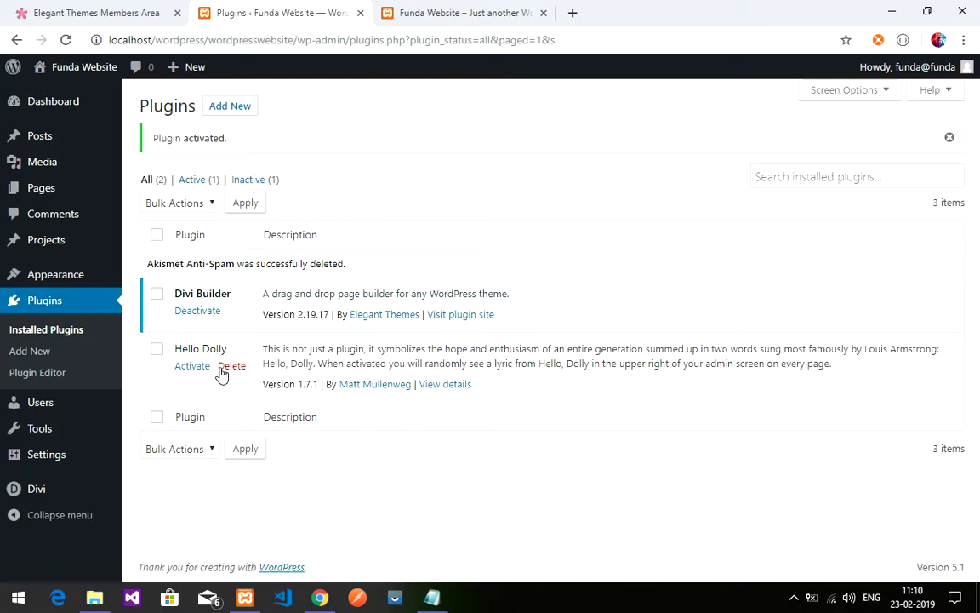
mouse_move(52, 281)
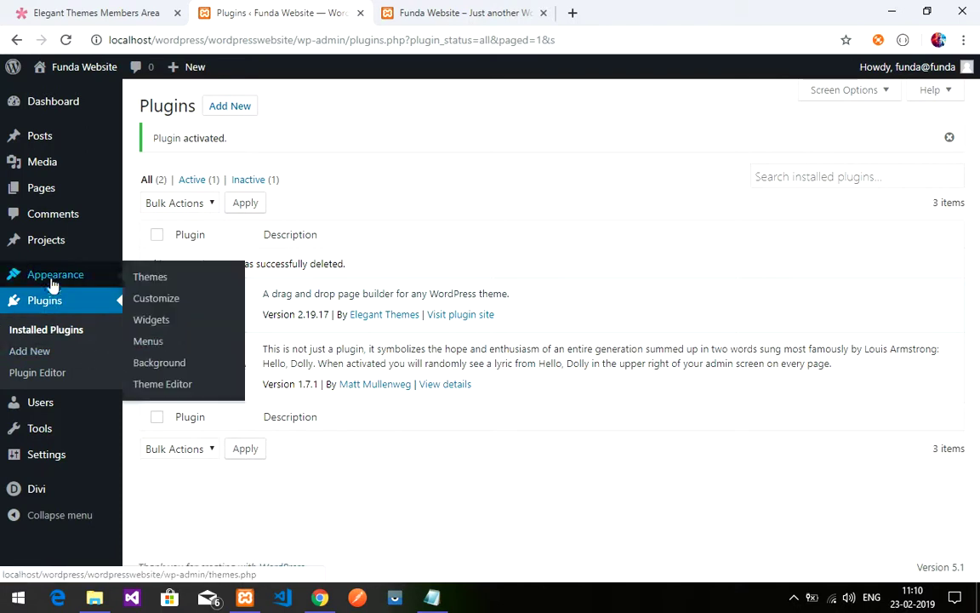
mouse_move(40, 194)
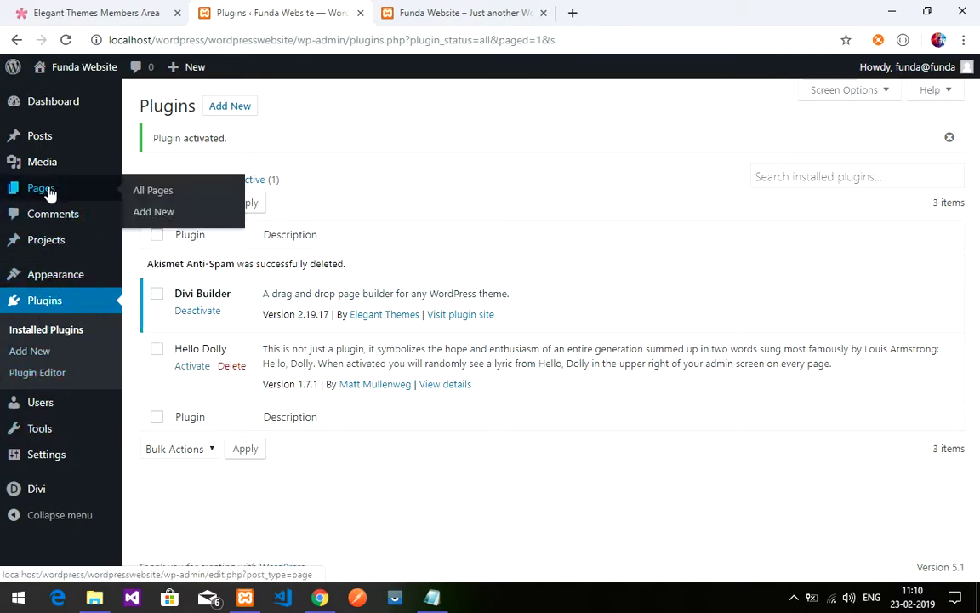
Look over the site's front page, then return to the admin.
click(409, 11)
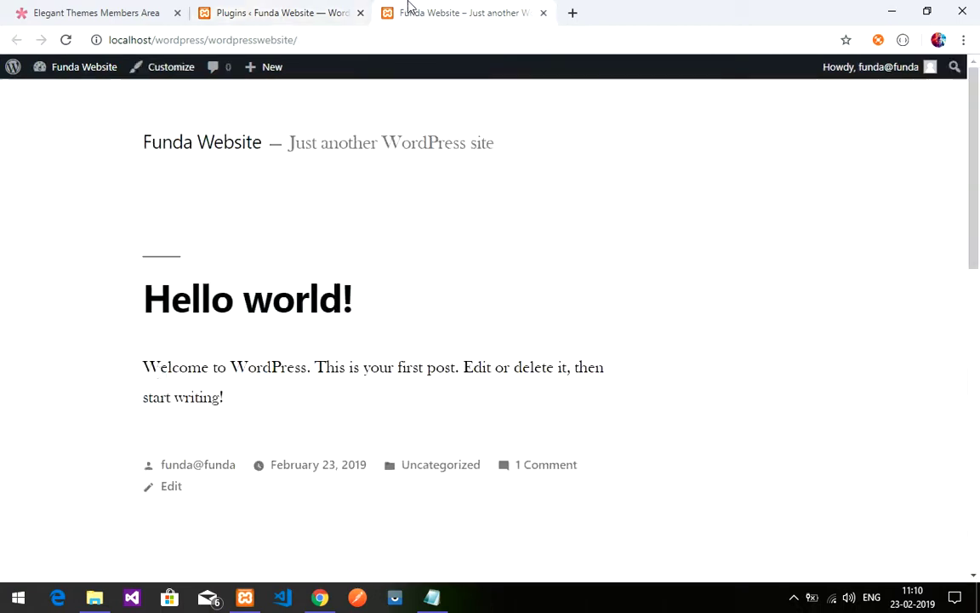
scroll(238, 345, down, 5)
scroll(239, 344, up, 5)
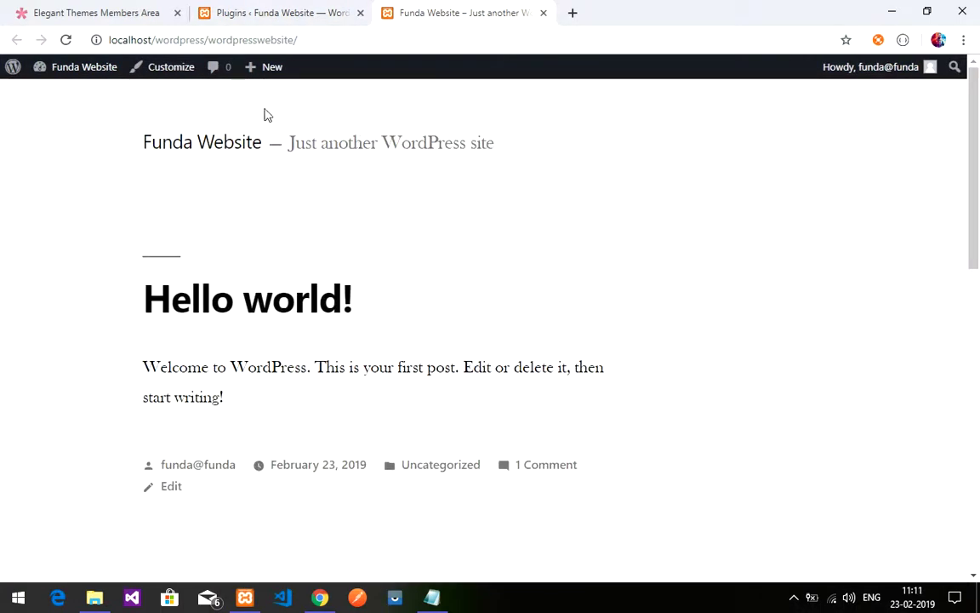
click(253, 9)
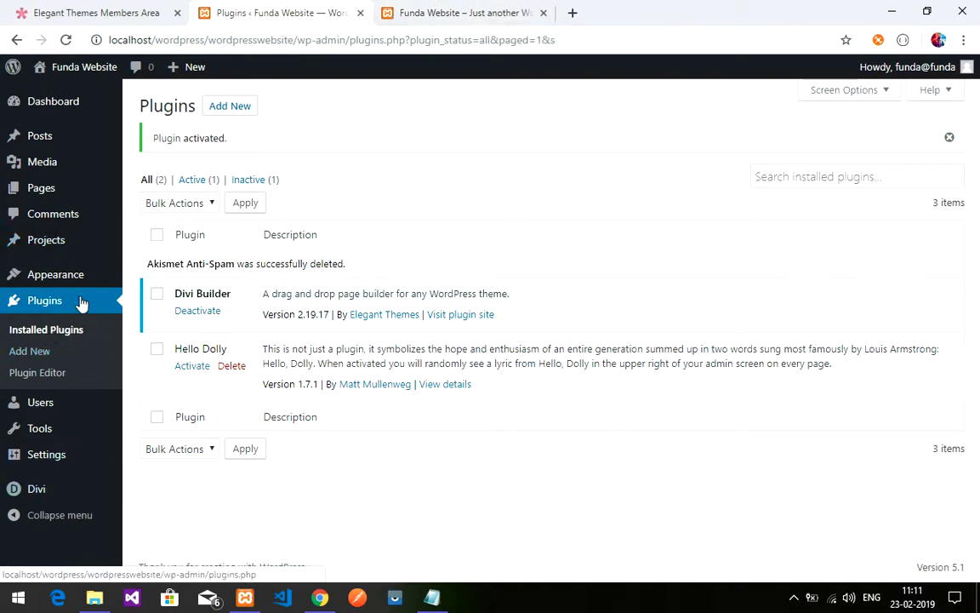
Open the All Pages list and look over the Sample Page entry.
click(48, 195)
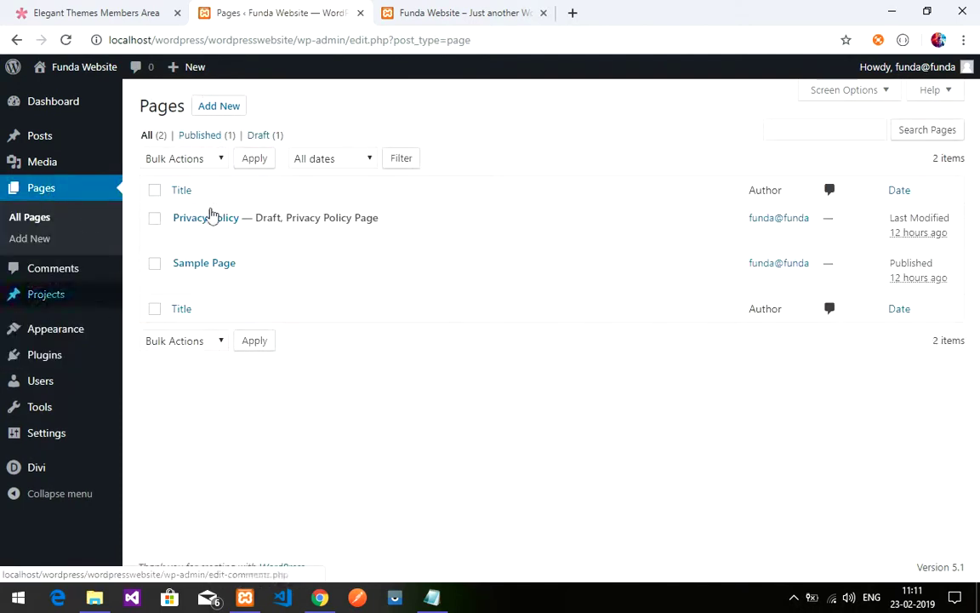
mouse_move(212, 229)
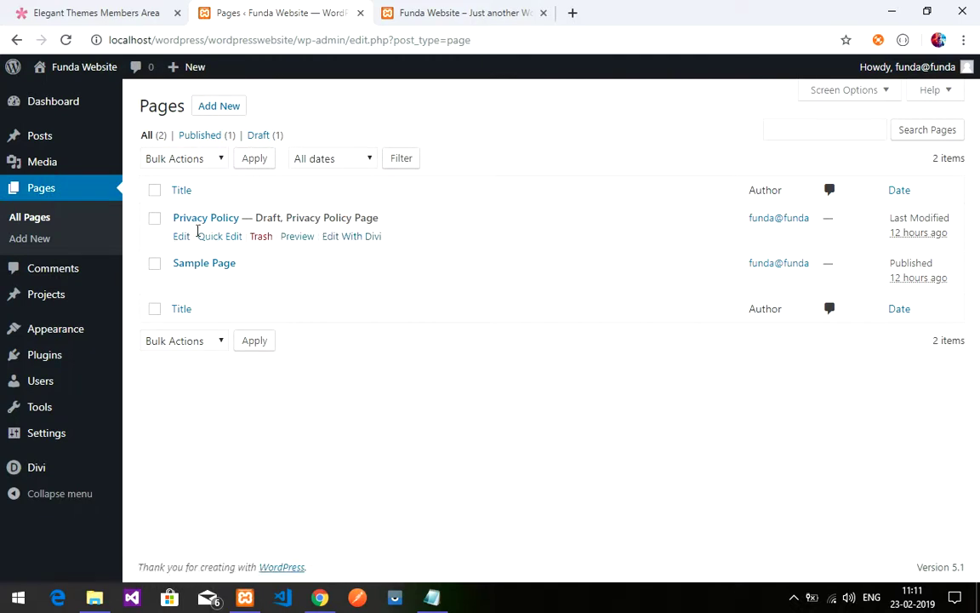
mouse_move(280, 278)
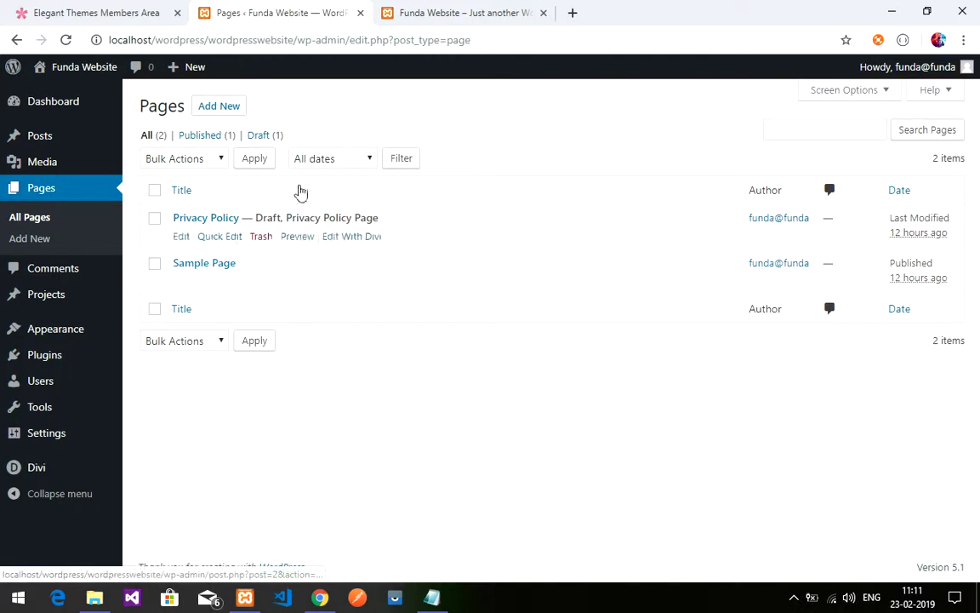
drag(239, 267, 170, 259)
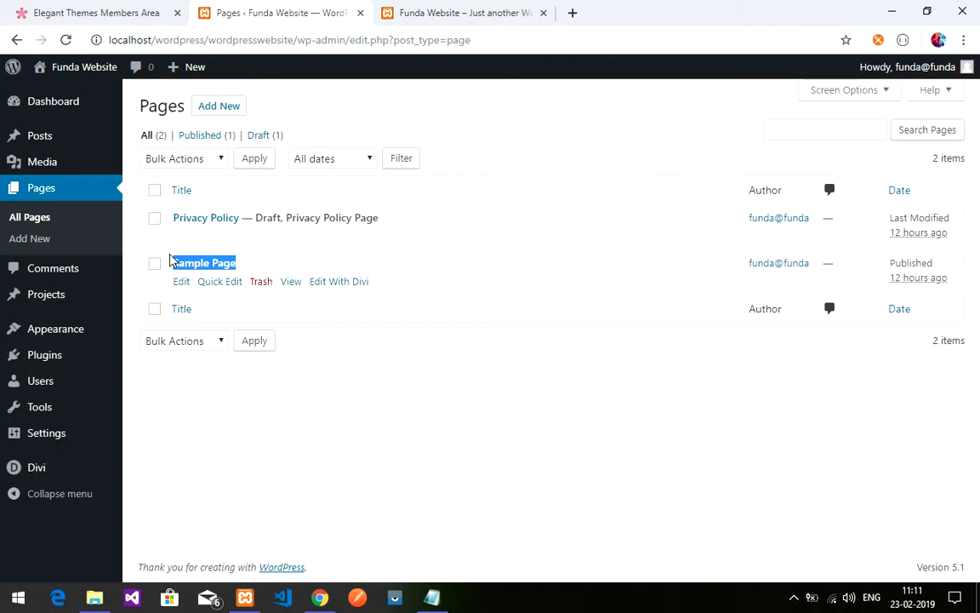
click(296, 260)
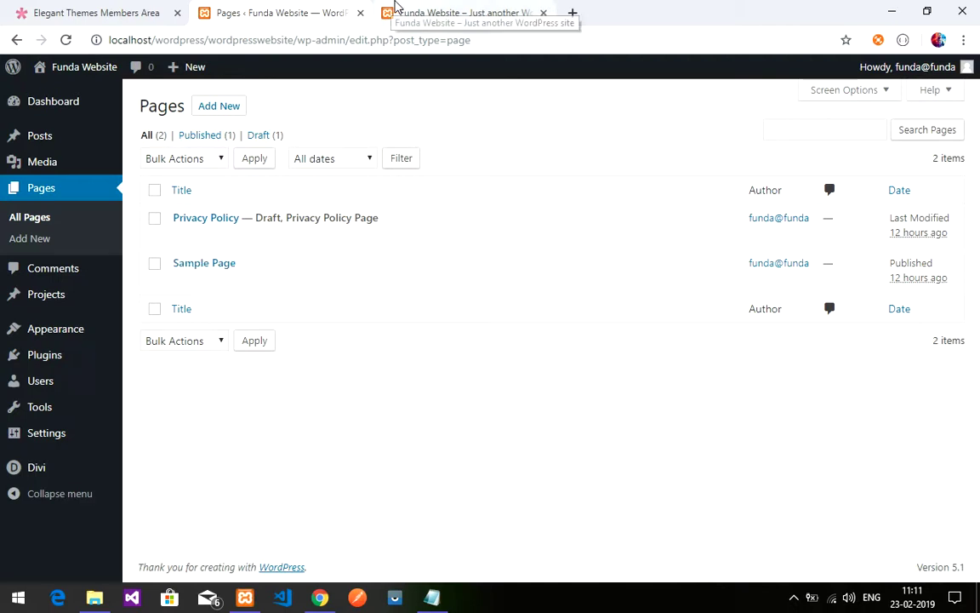
Recheck the front page, then start a new page from the admin Pages list.
click(452, 17)
scroll(853, 383, down, 5)
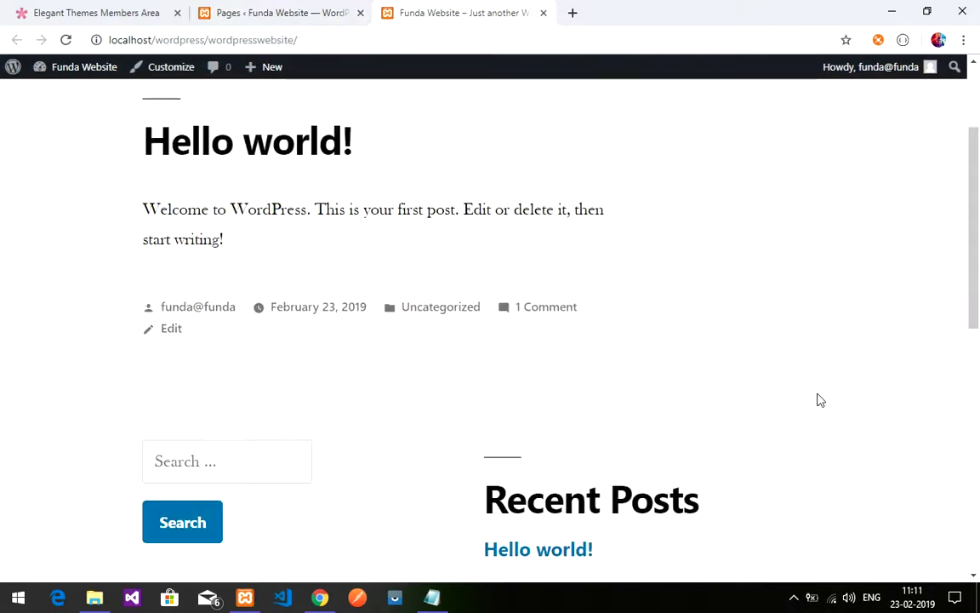
scroll(735, 442, down, 2)
scroll(730, 442, up, 7)
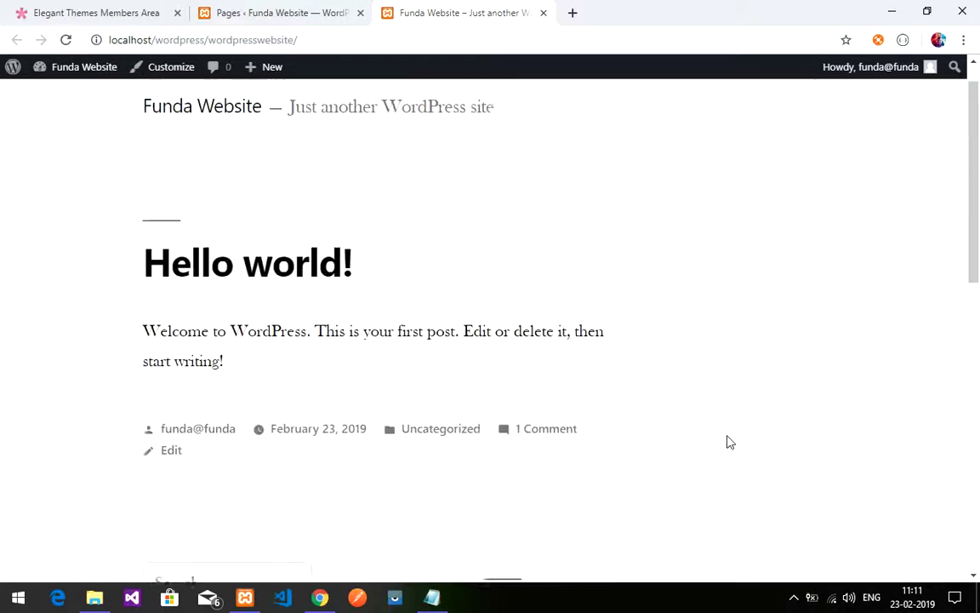
click(289, 13)
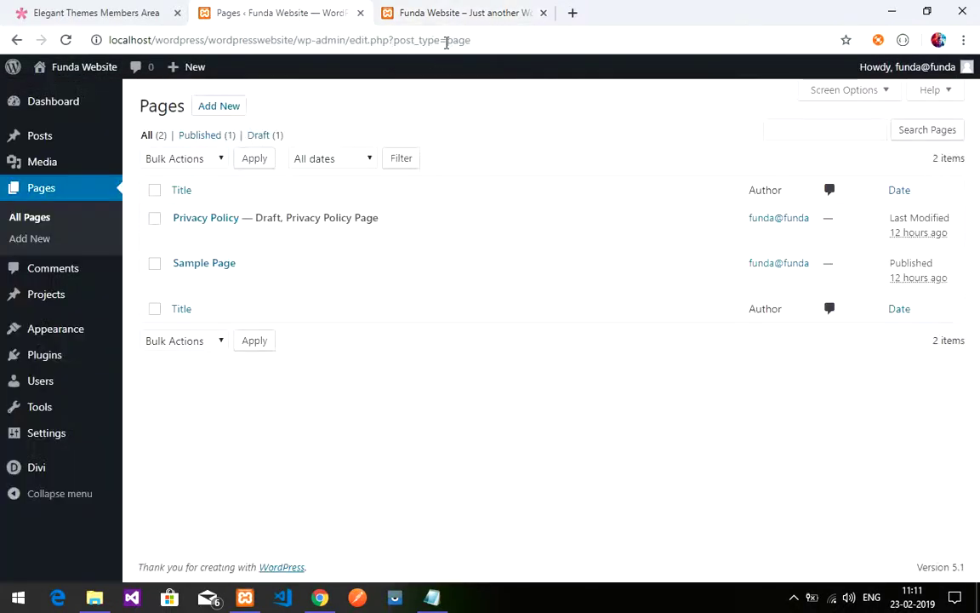
click(231, 111)
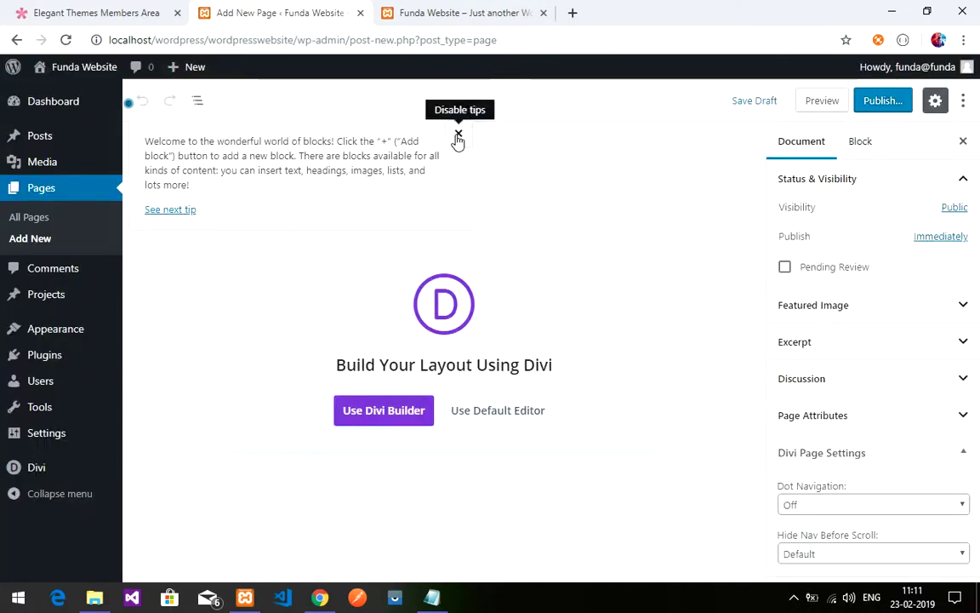
Dismiss the editor tip and choose Divi Builder to lay out the new untitled page.
click(458, 135)
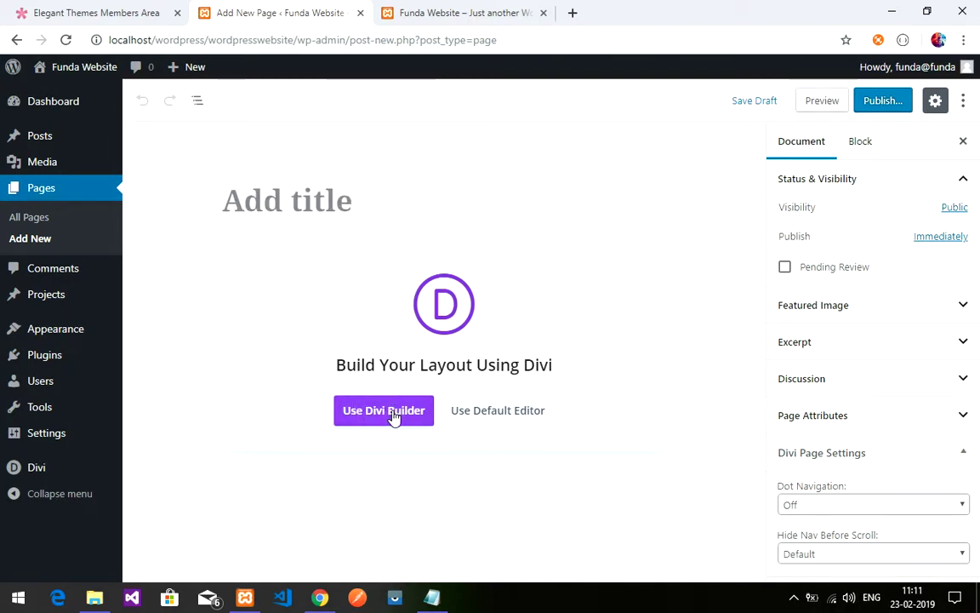
drag(319, 376, 562, 370)
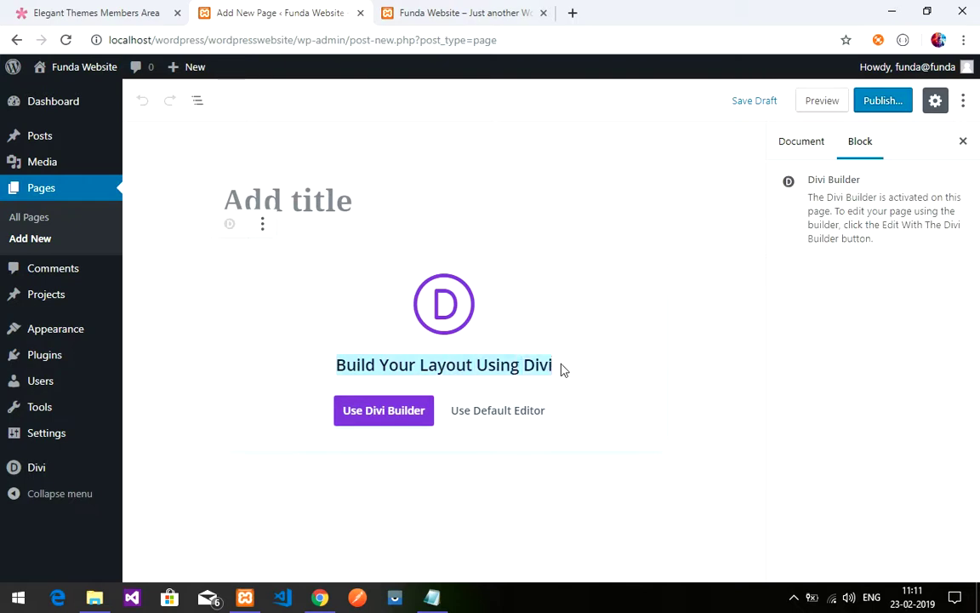
click(363, 182)
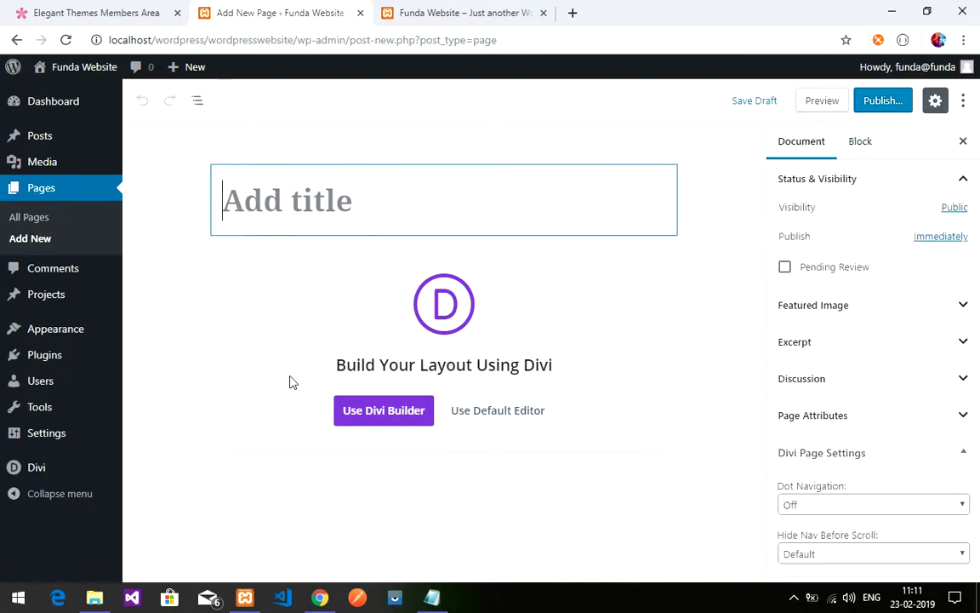
click(389, 431)
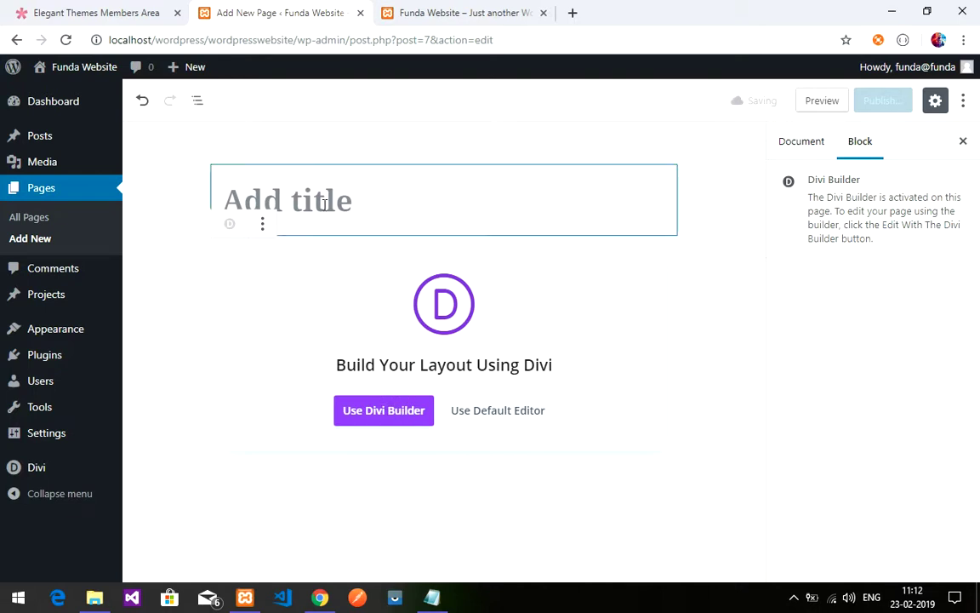
click(374, 208)
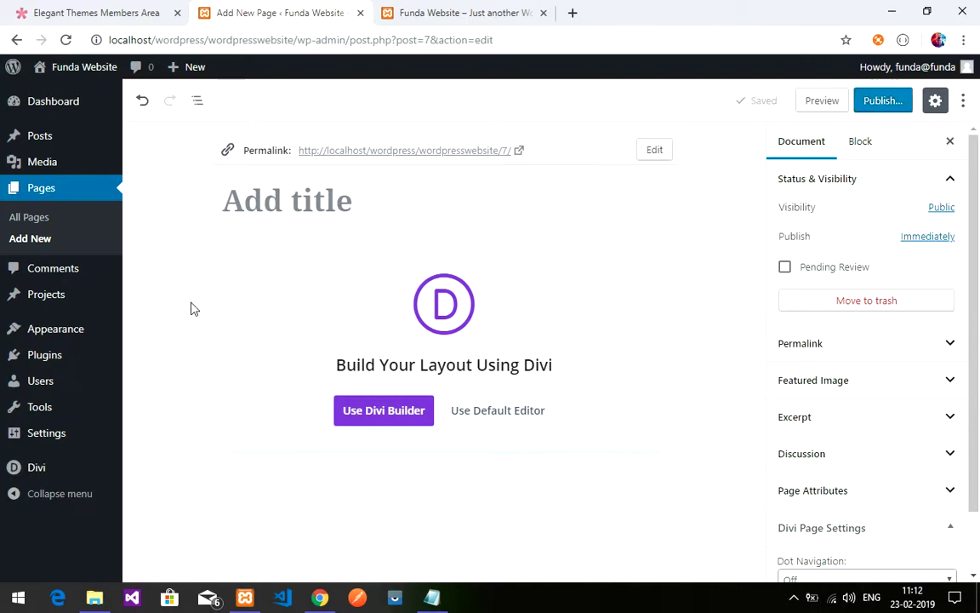
click(414, 414)
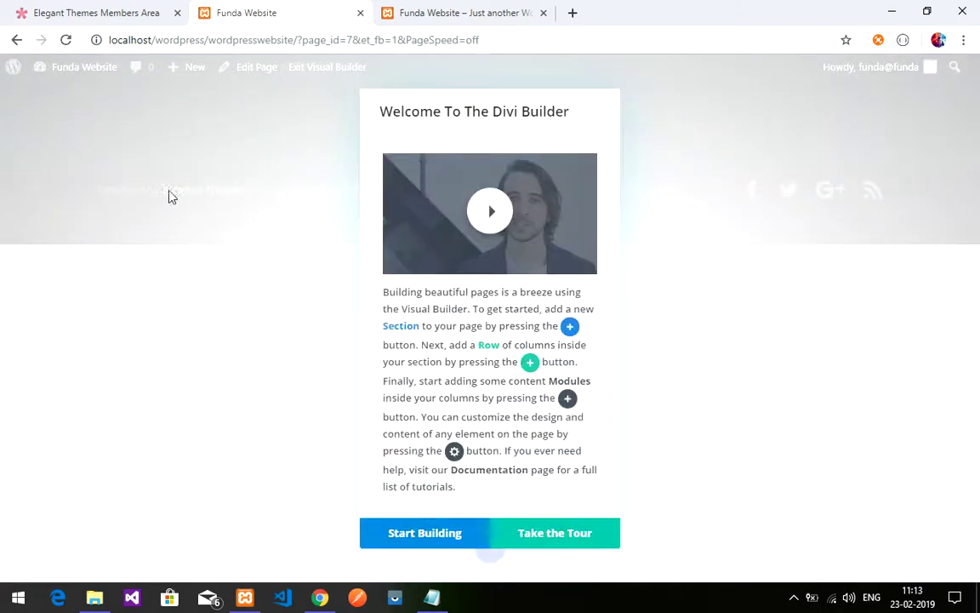
Build the Divi page from scratch with one empty section, then leave for Edit Page.
click(431, 534)
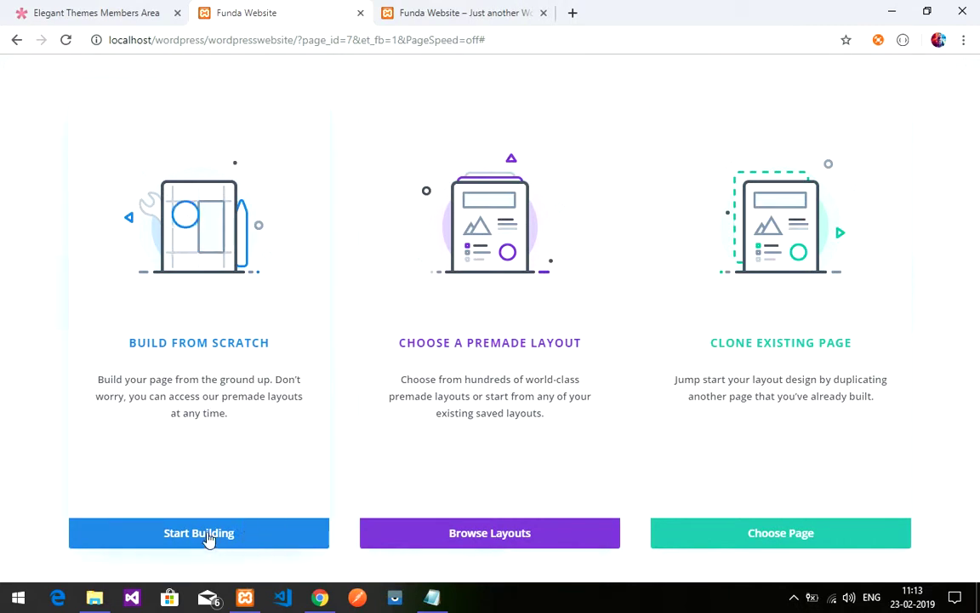
click(160, 533)
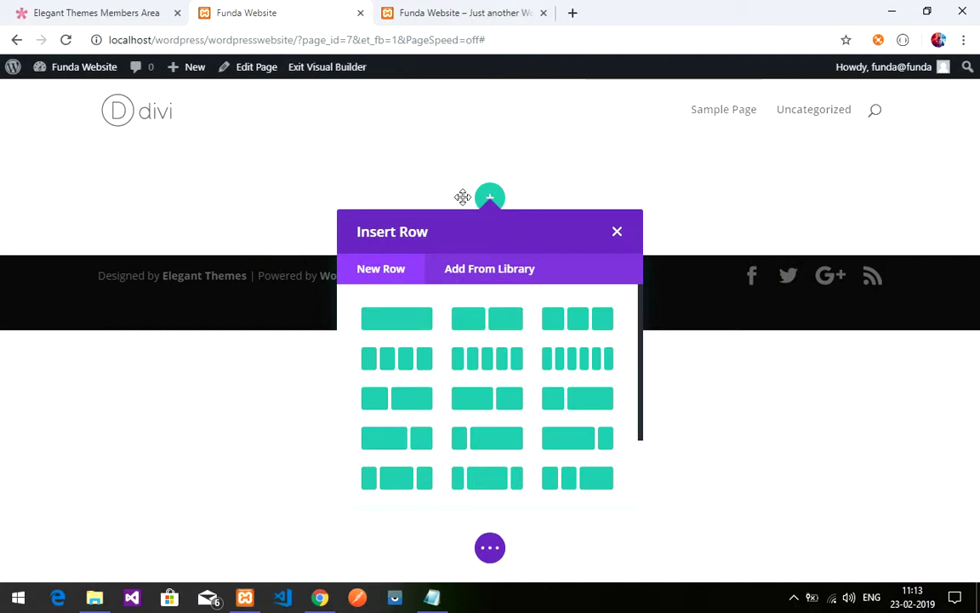
click(617, 232)
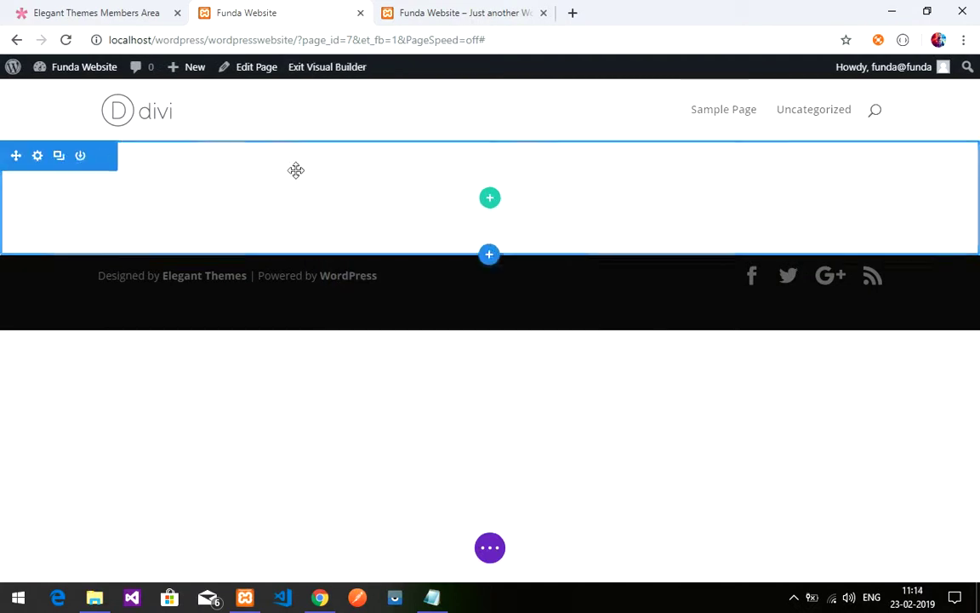
click(490, 201)
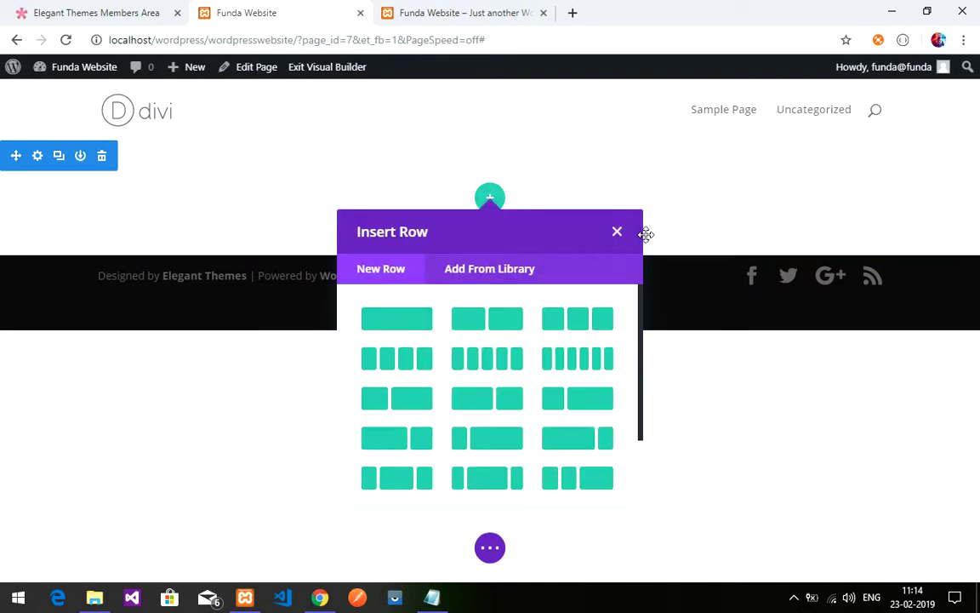
click(617, 233)
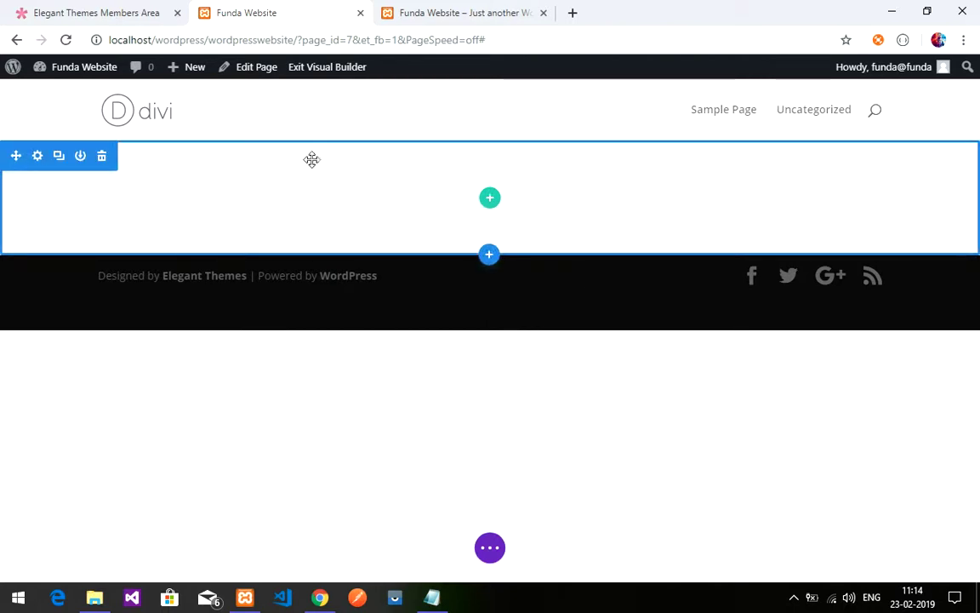
click(248, 67)
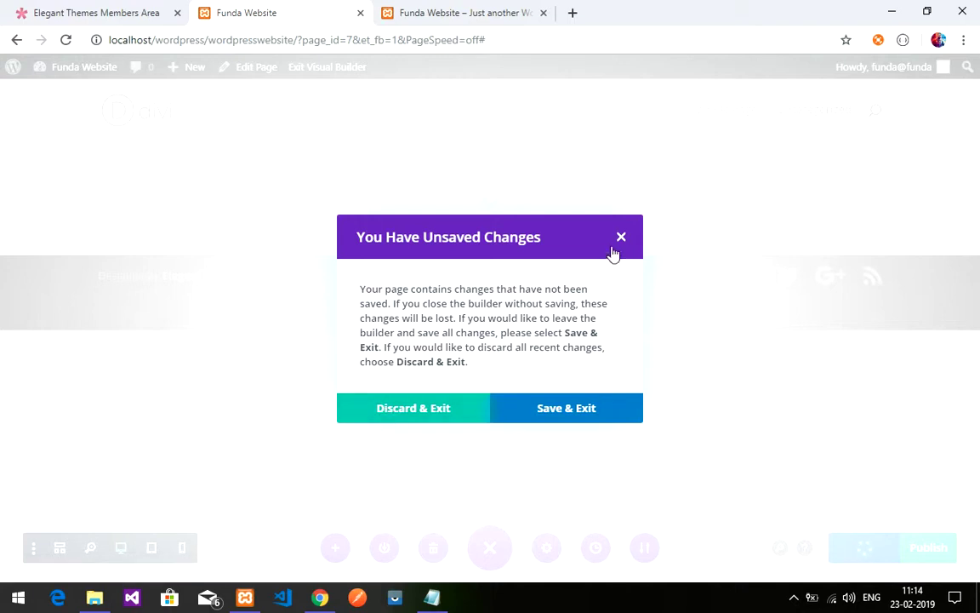
Save and exit the Divi builder, back in the admin Edit Page editor.
click(542, 413)
click(375, 199)
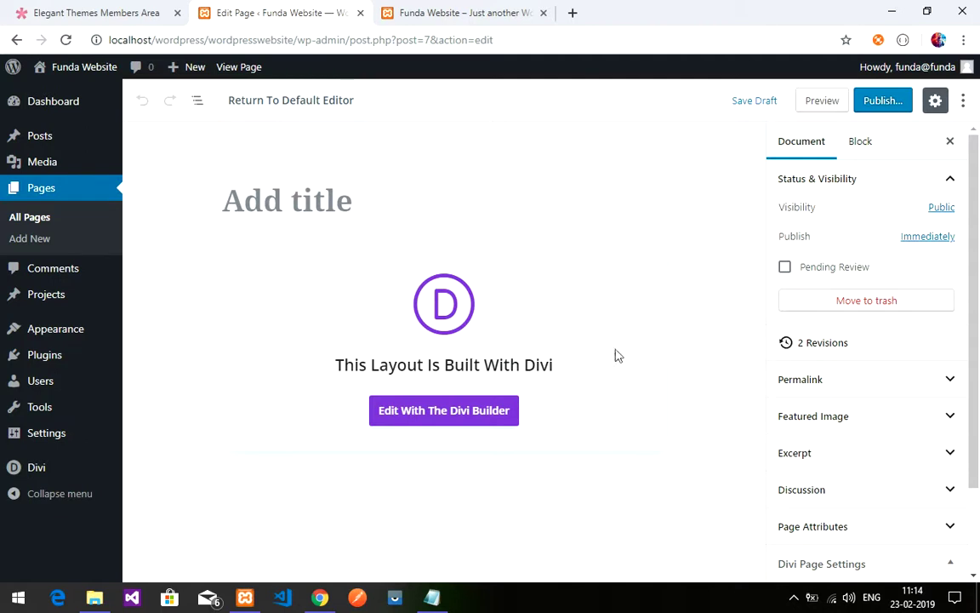
click(286, 175)
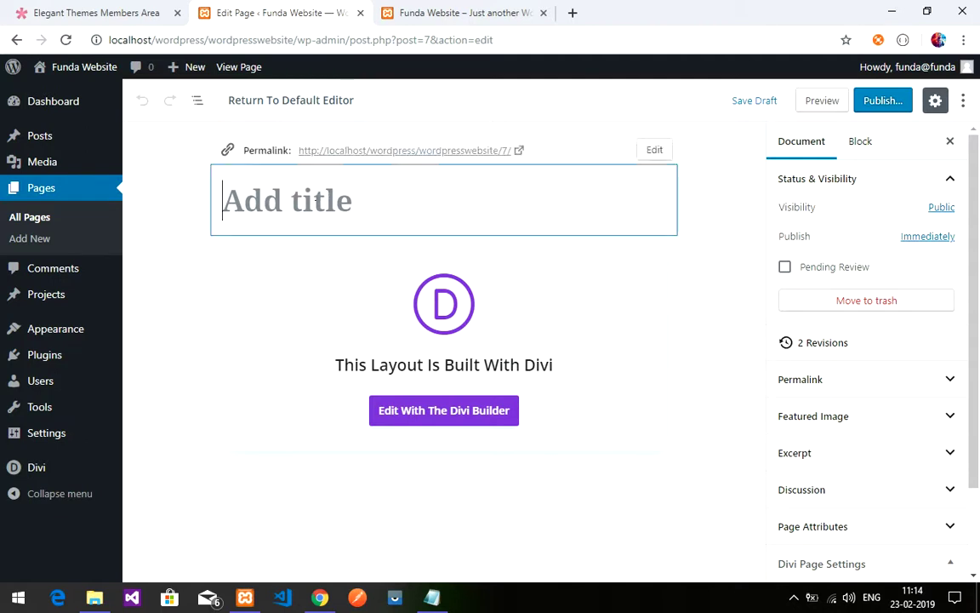
click(192, 211)
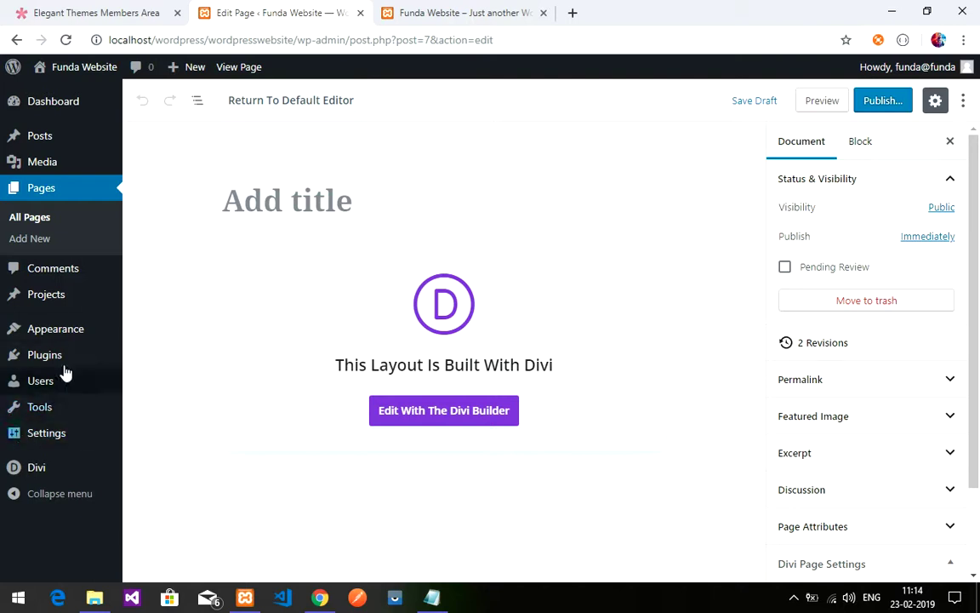
mouse_move(57, 385)
mouse_move(46, 364)
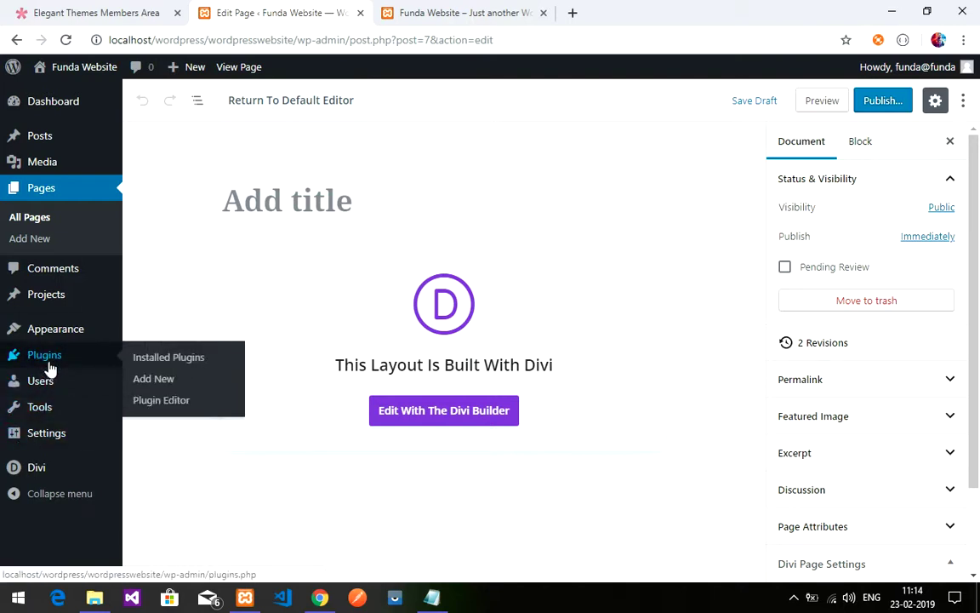
Go from Installed Plugins to the Add Plugins page.
click(169, 370)
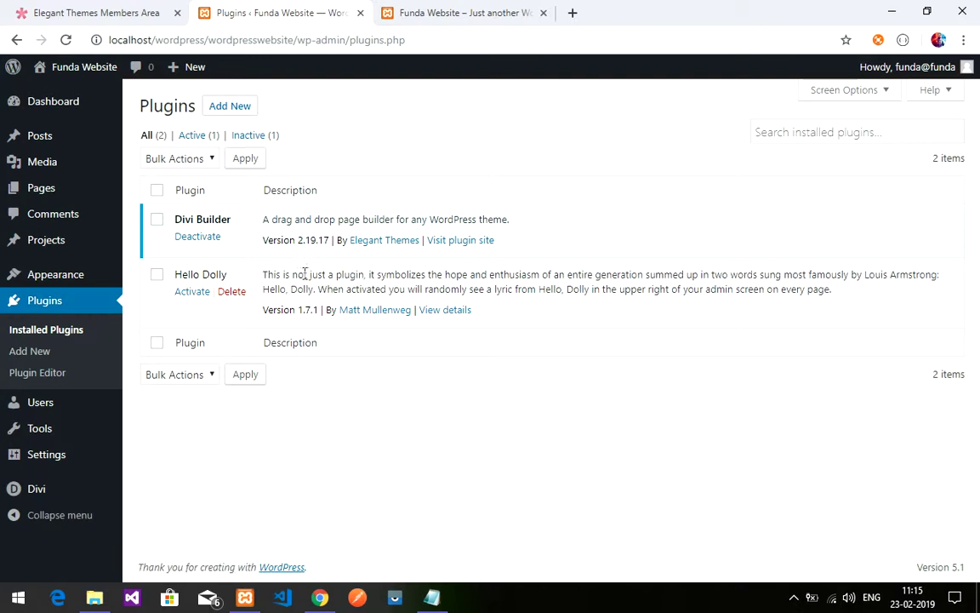
click(29, 353)
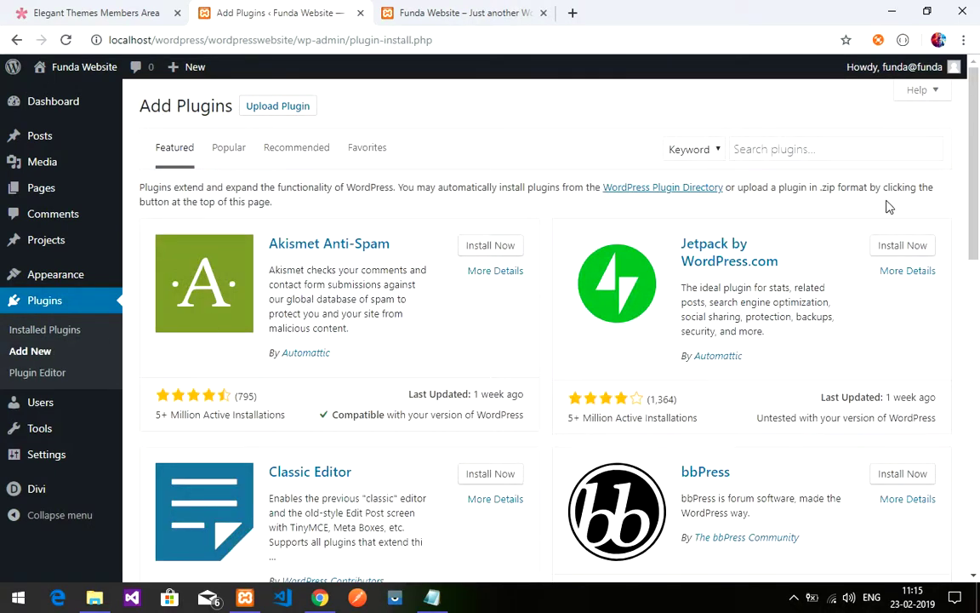
Search for 'Disable', install and activate Disable Gutenberg, then go to the Pages list.
click(821, 150)
text(C)
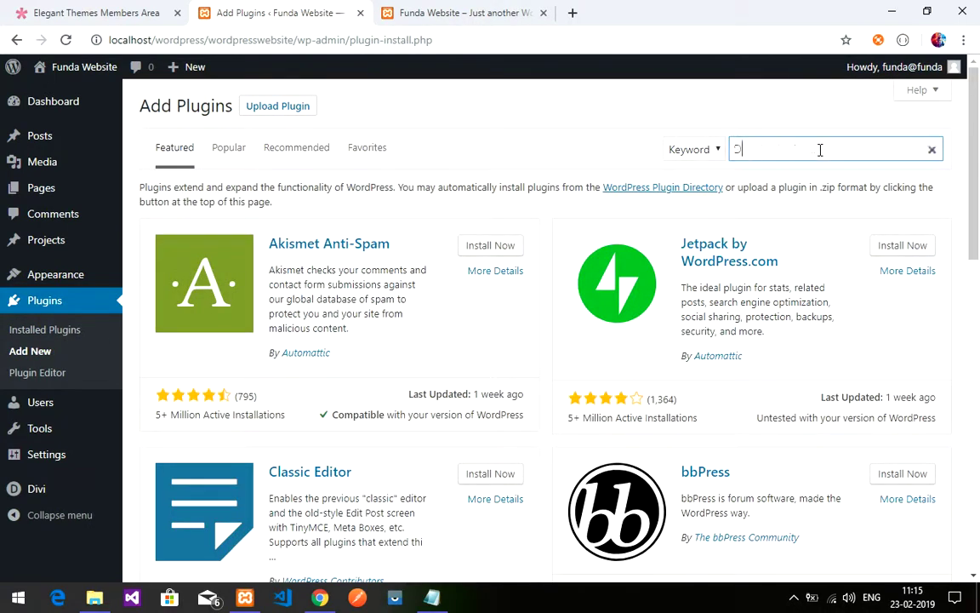
text(isable)
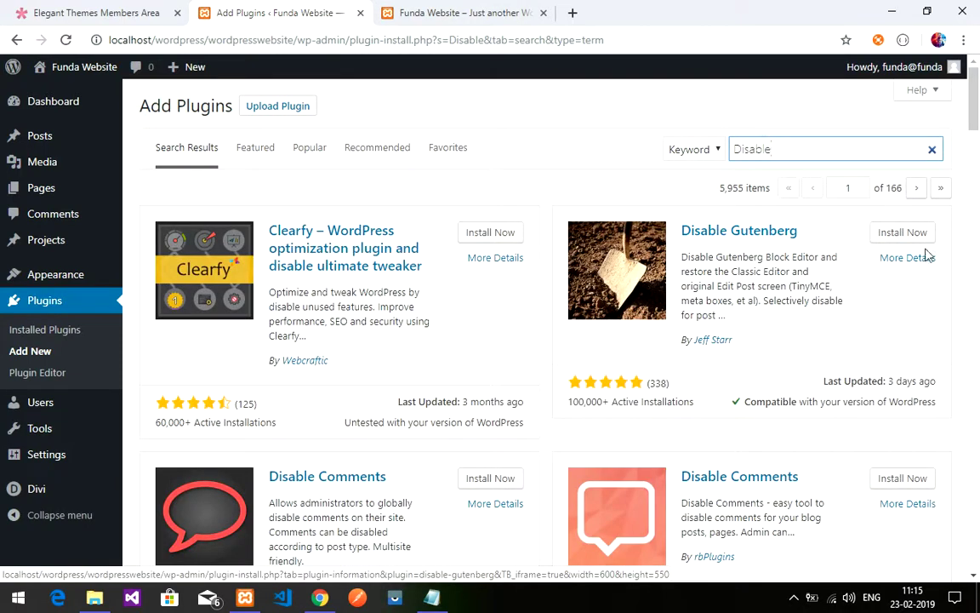
click(892, 243)
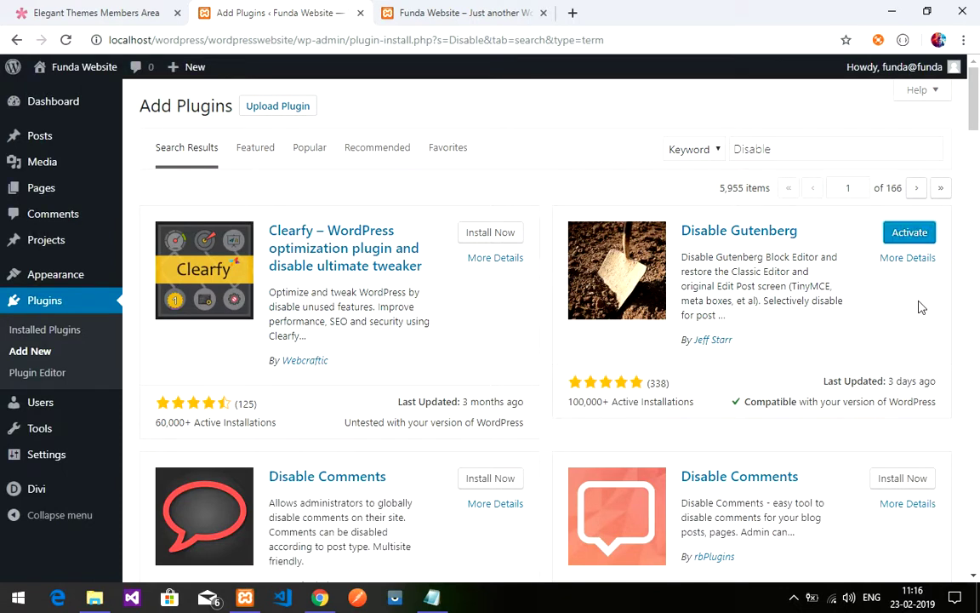
click(921, 237)
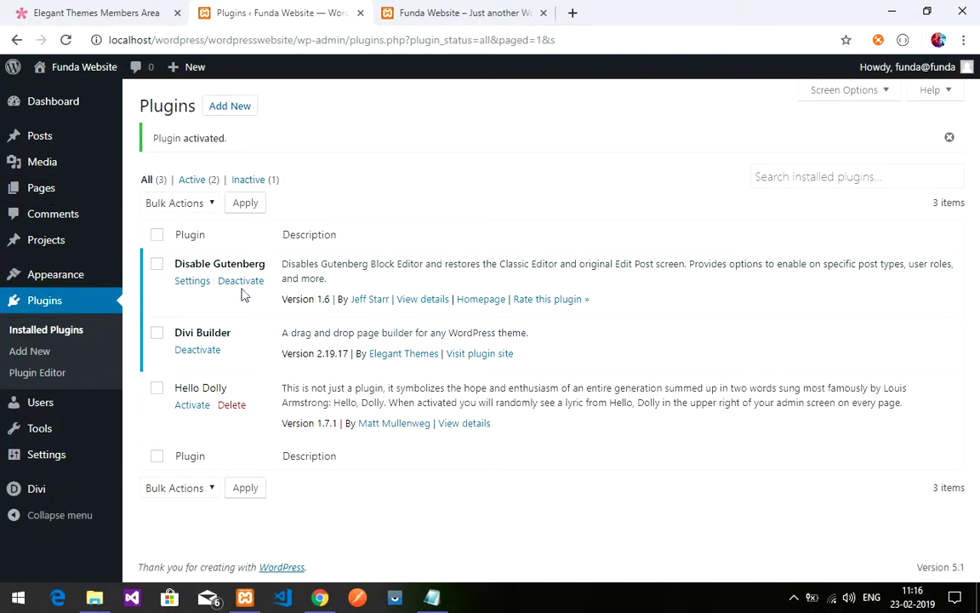
drag(279, 268, 215, 265)
click(280, 263)
Trash the untitled Divi draft and start a new page in the classic editor.
mouse_move(45, 195)
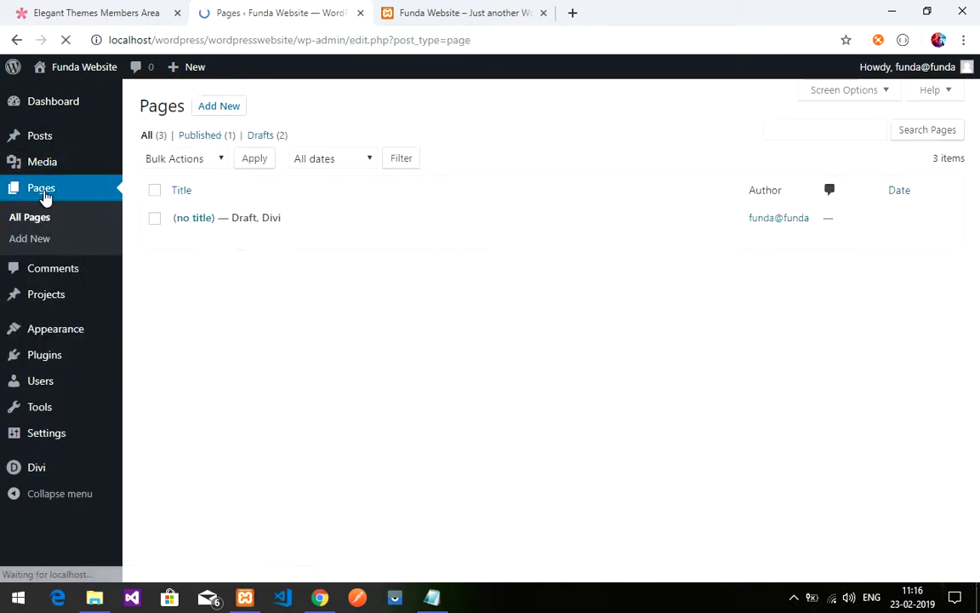
mouse_move(208, 227)
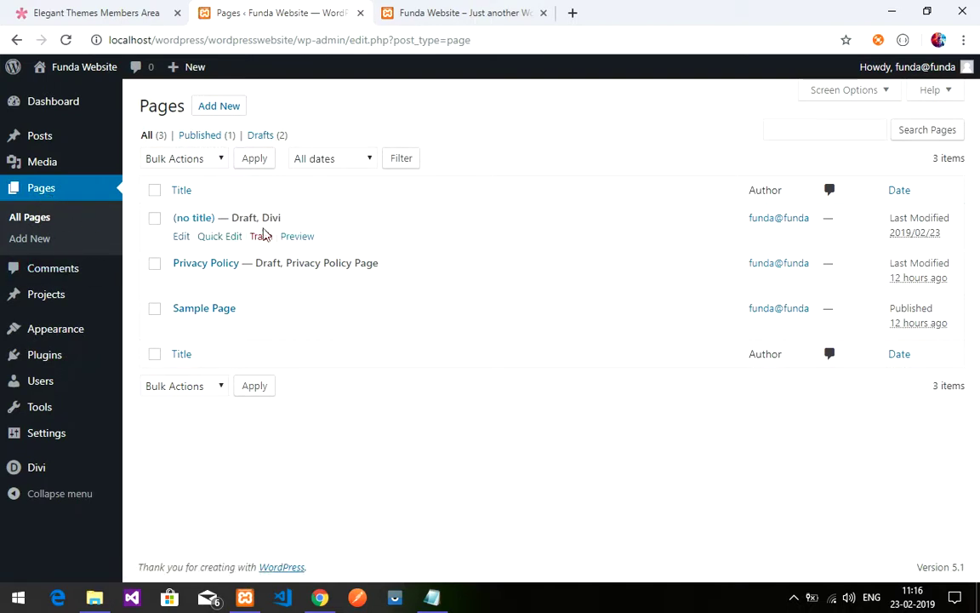
click(262, 242)
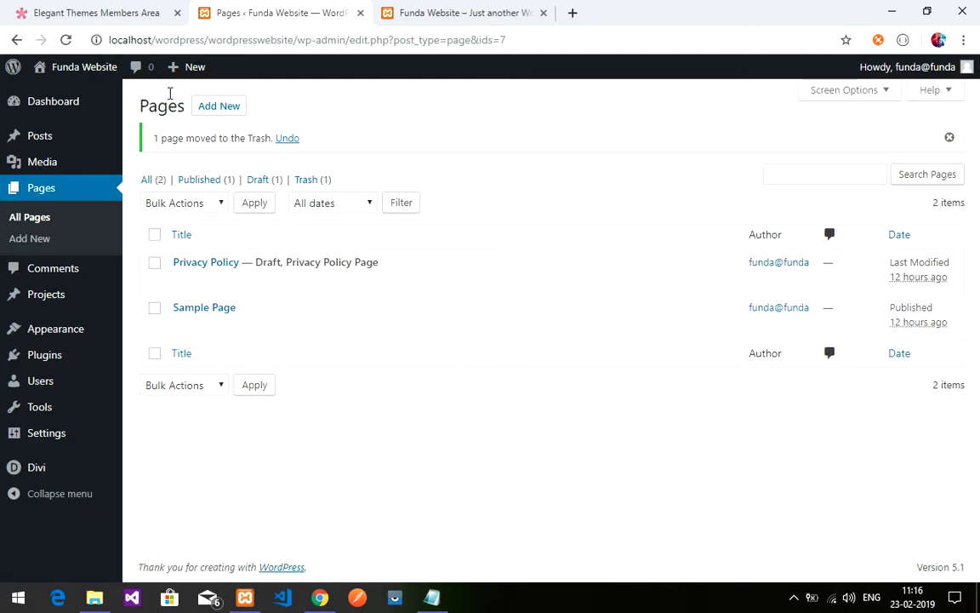
click(234, 114)
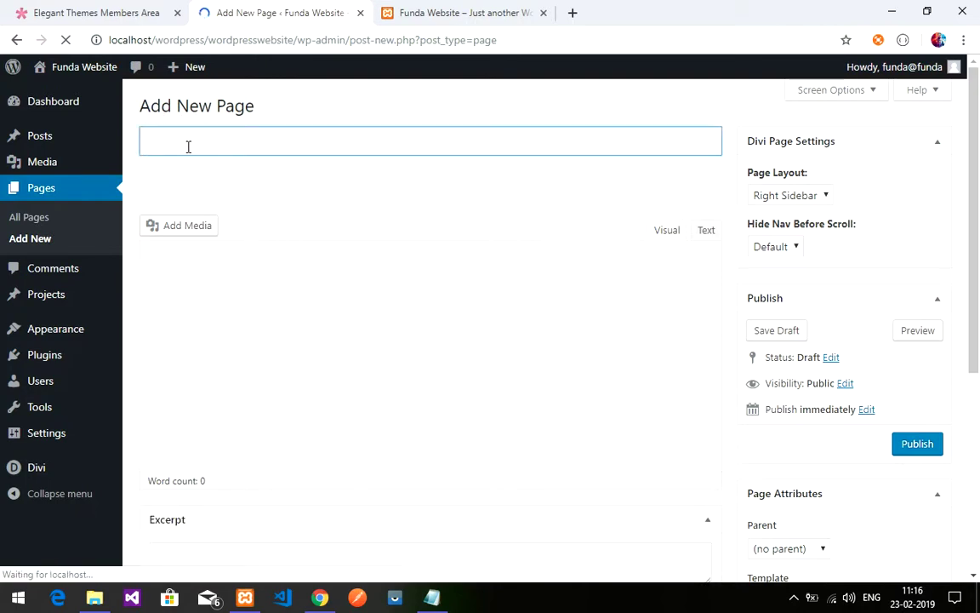
Title the new page 'Home' and switch its content to the Divi Builder.
click(241, 146)
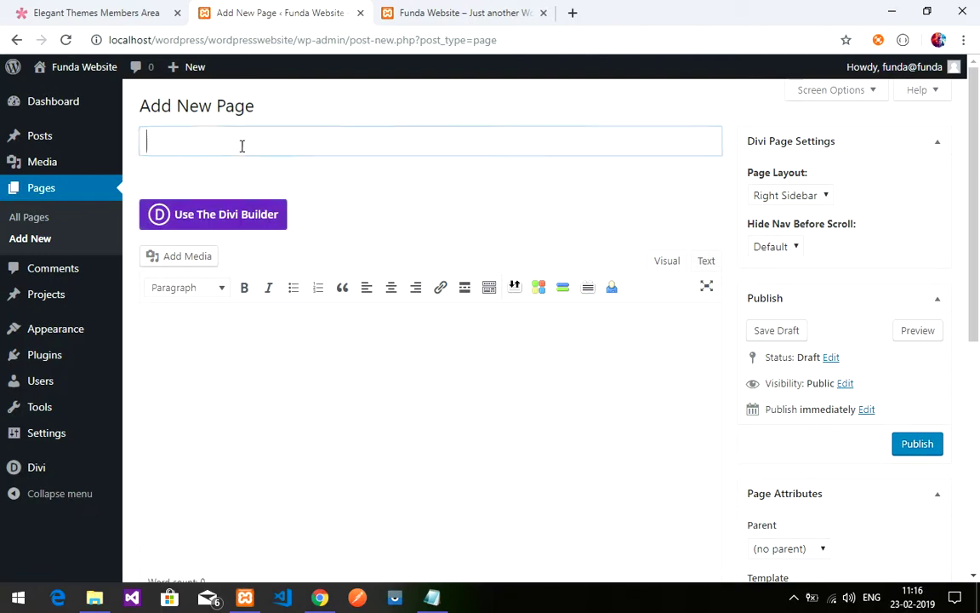
click(290, 333)
scroll(334, 324, down, 4)
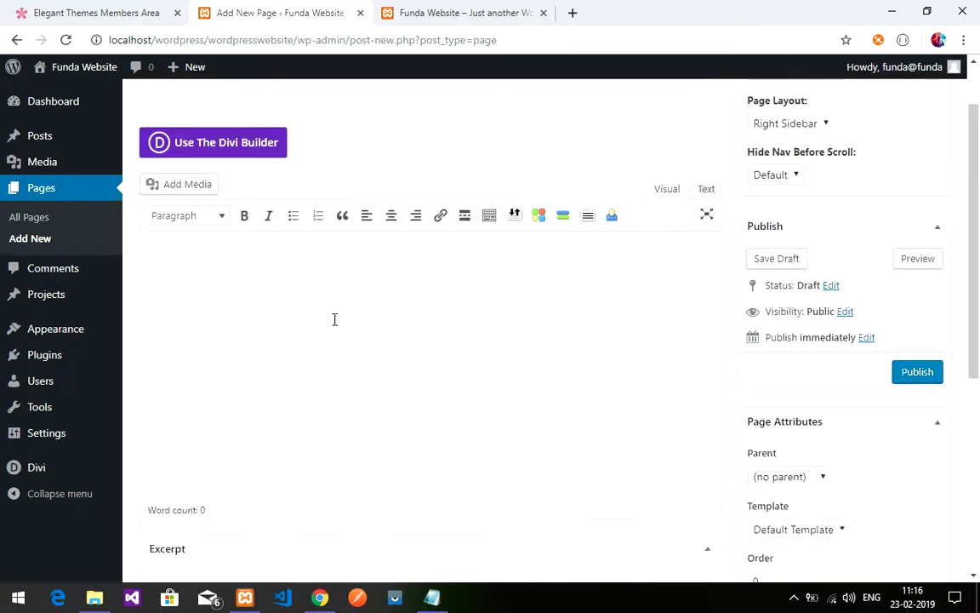
scroll(334, 339, down, 2)
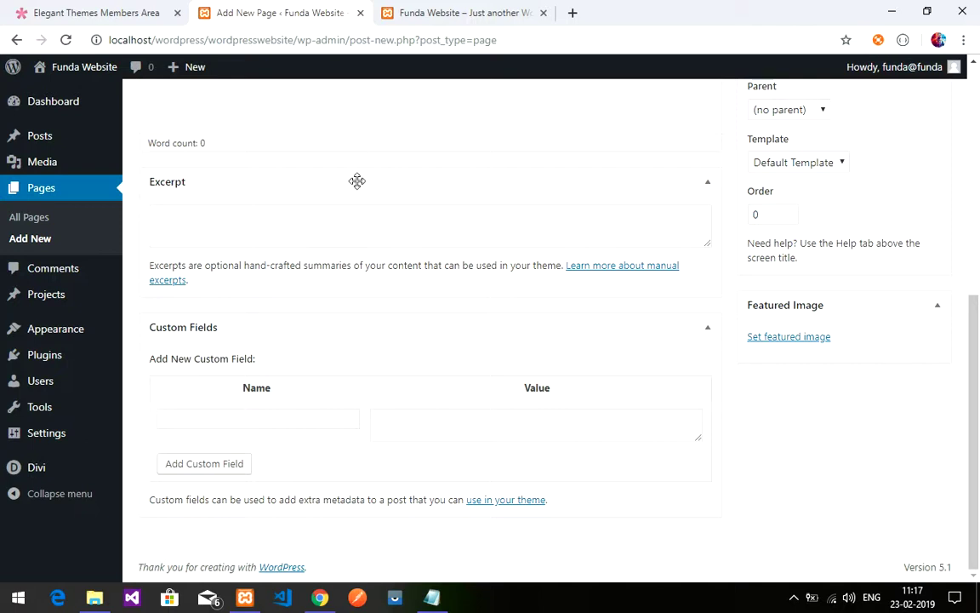
scroll(306, 184, up, 5)
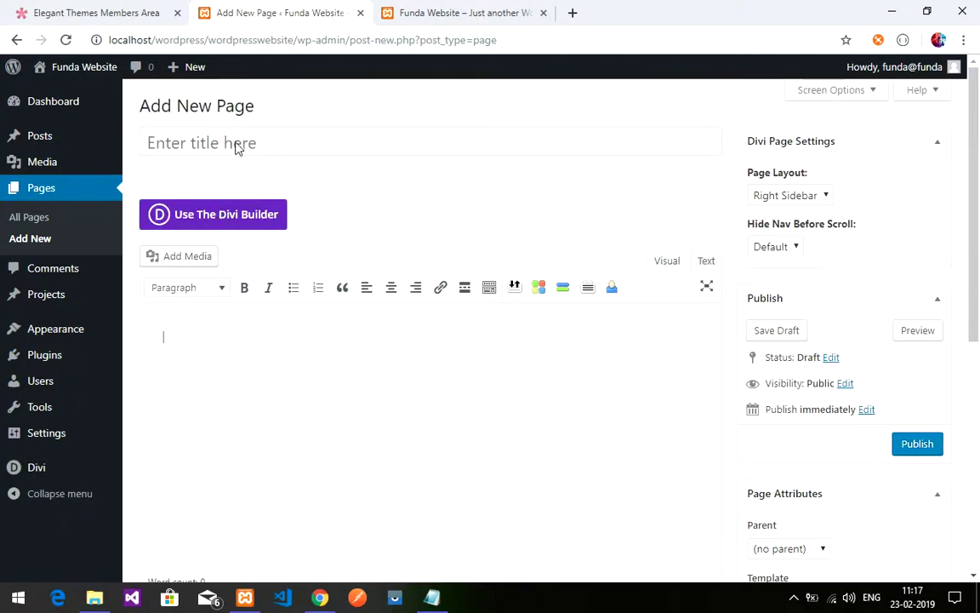
click(327, 140)
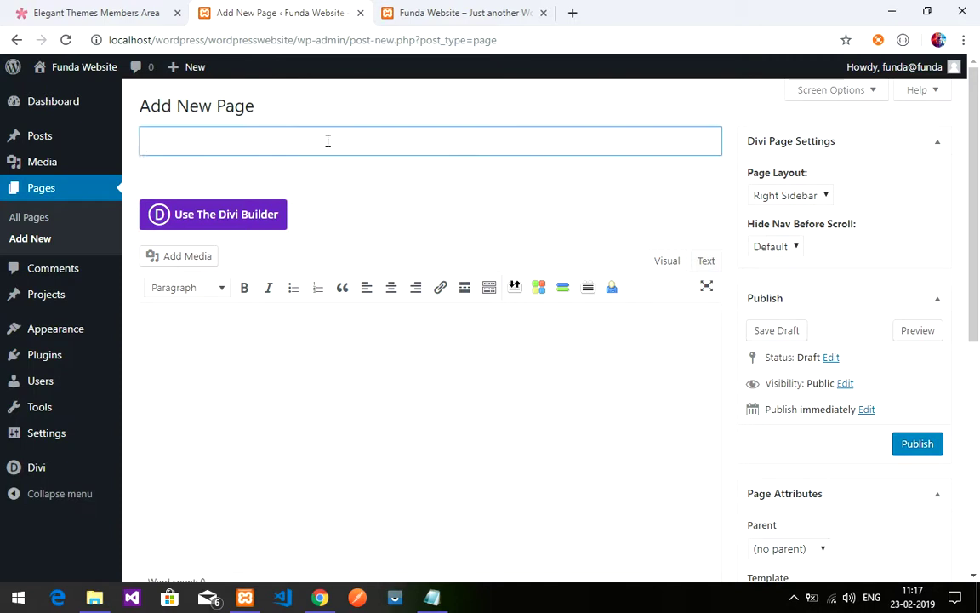
click(346, 373)
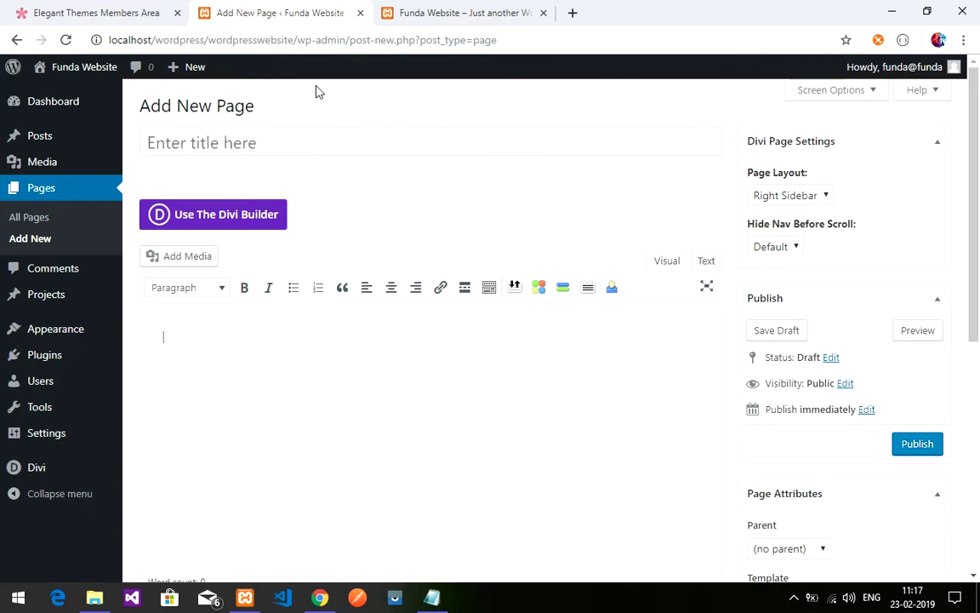
click(239, 147)
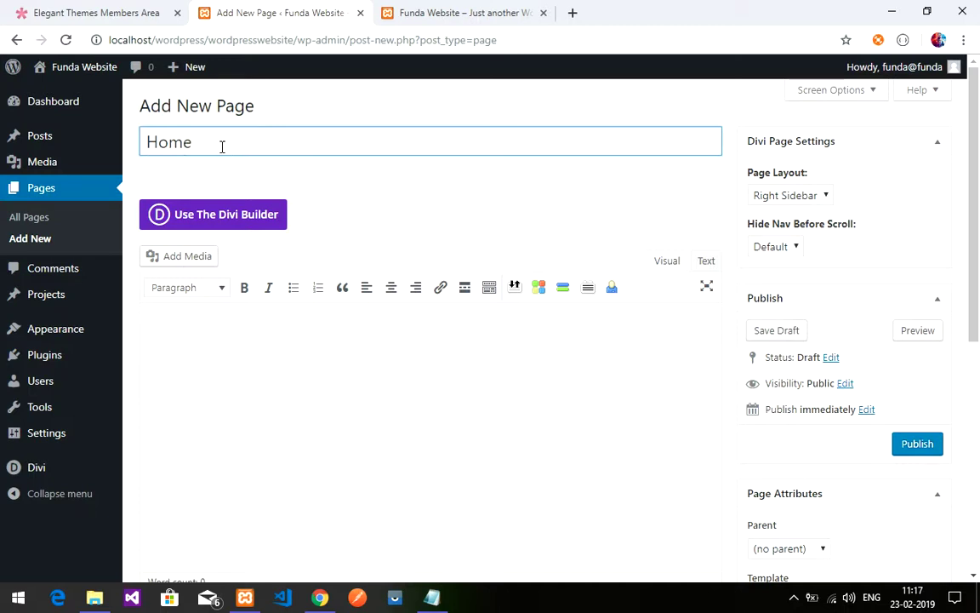
click(215, 214)
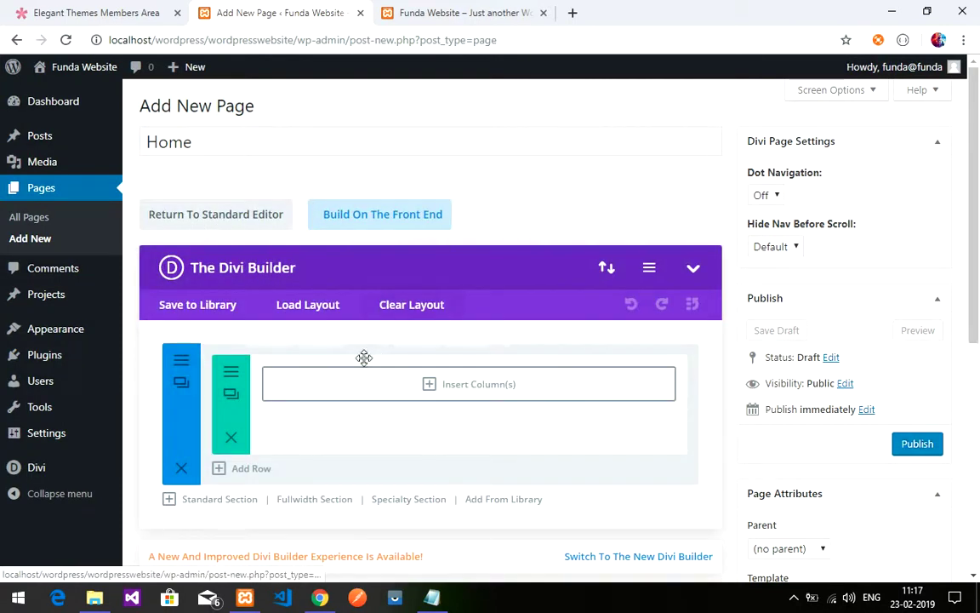
Give the row a single full-width column and add a Text module to it.
scroll(369, 363, down, 1)
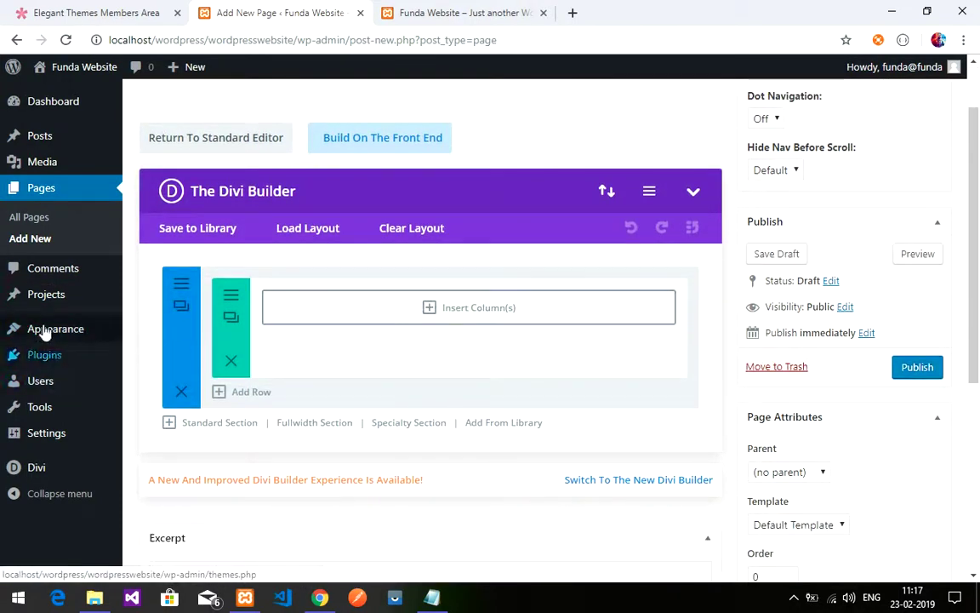
scroll(383, 328, up, 1)
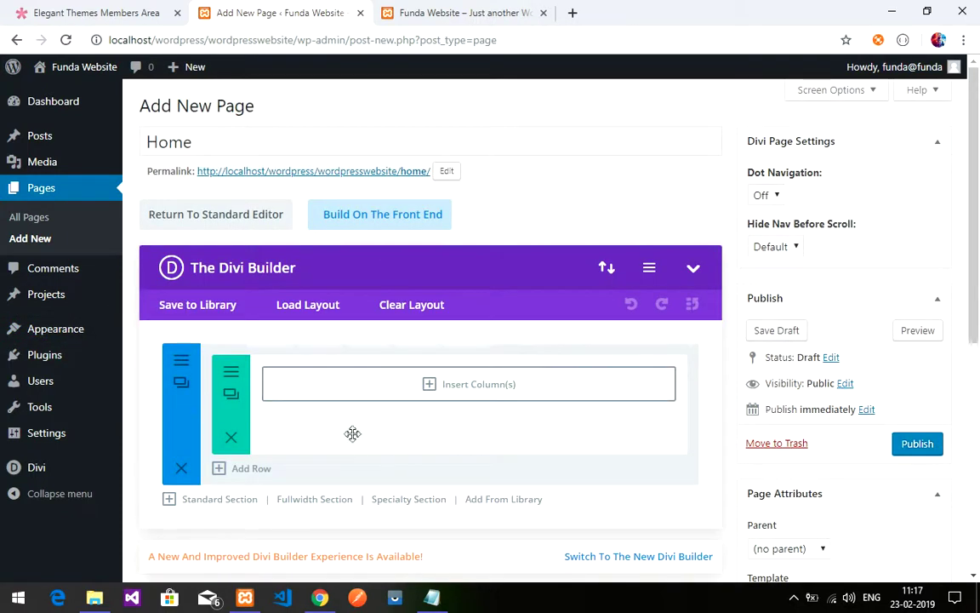
click(322, 391)
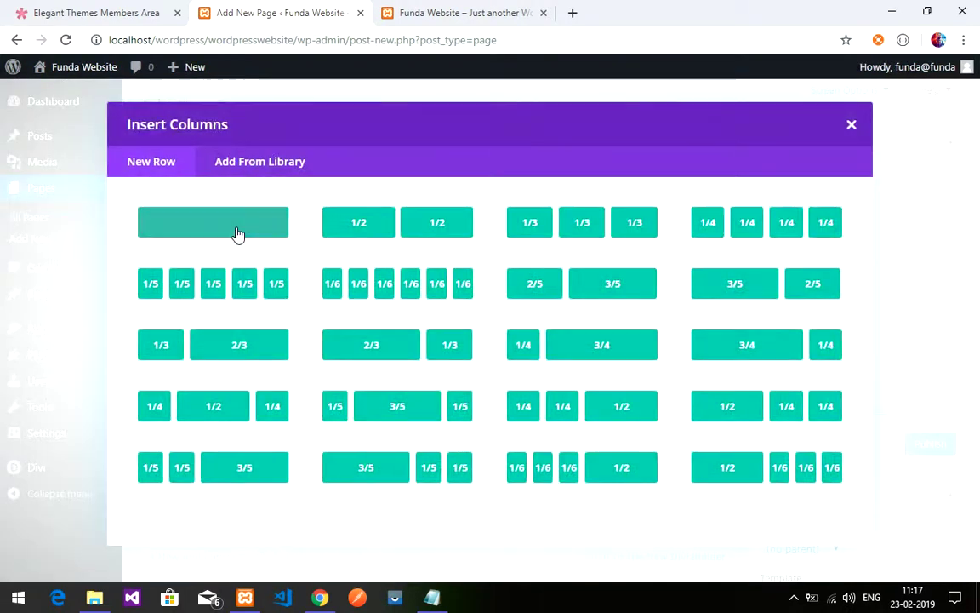
click(233, 231)
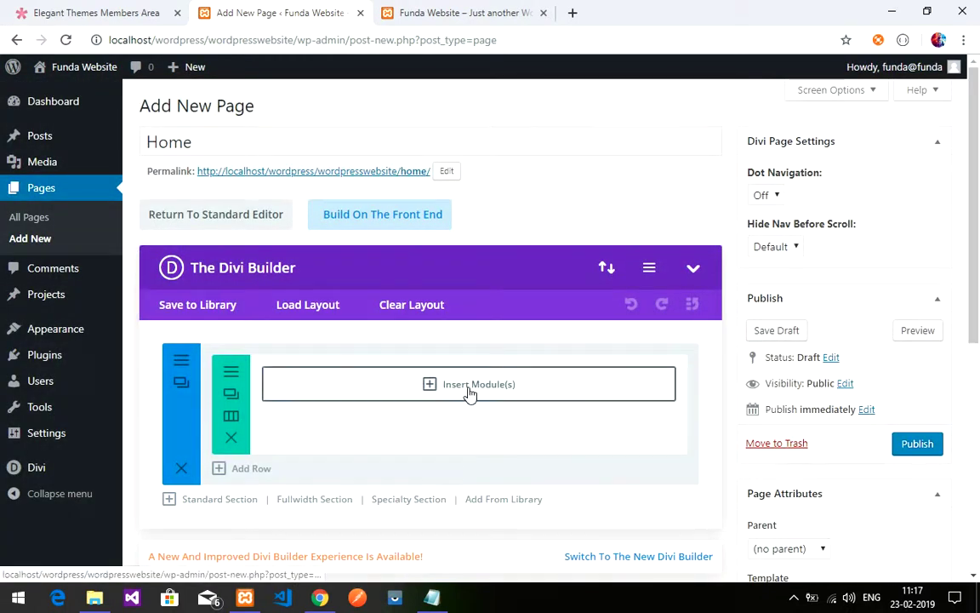
click(481, 387)
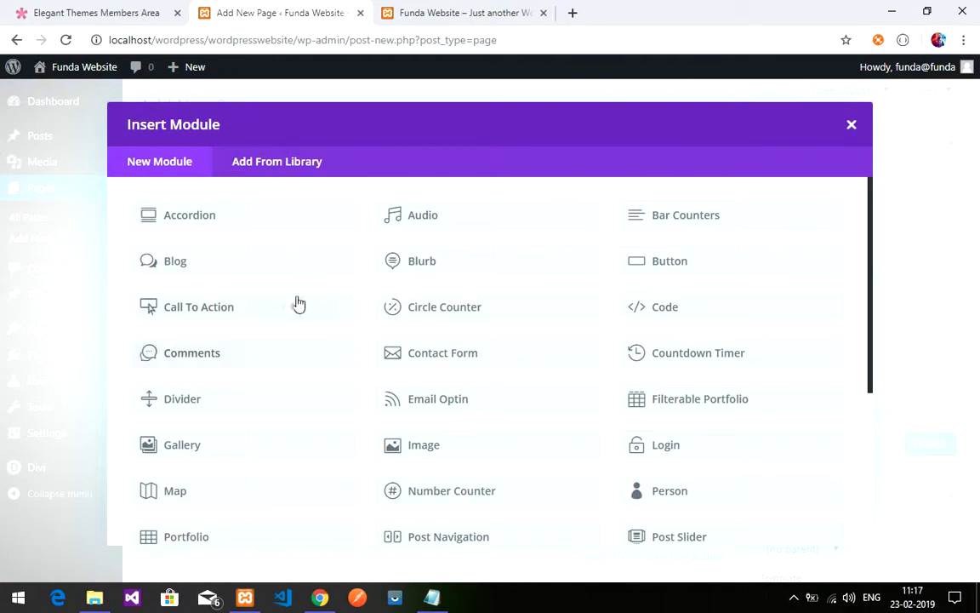
scroll(263, 510, down, 3)
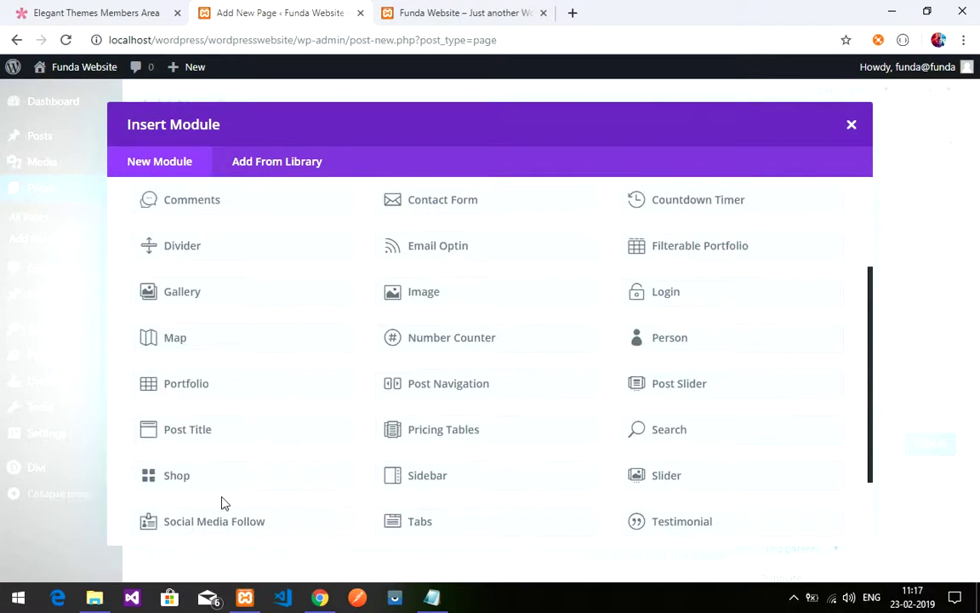
click(208, 464)
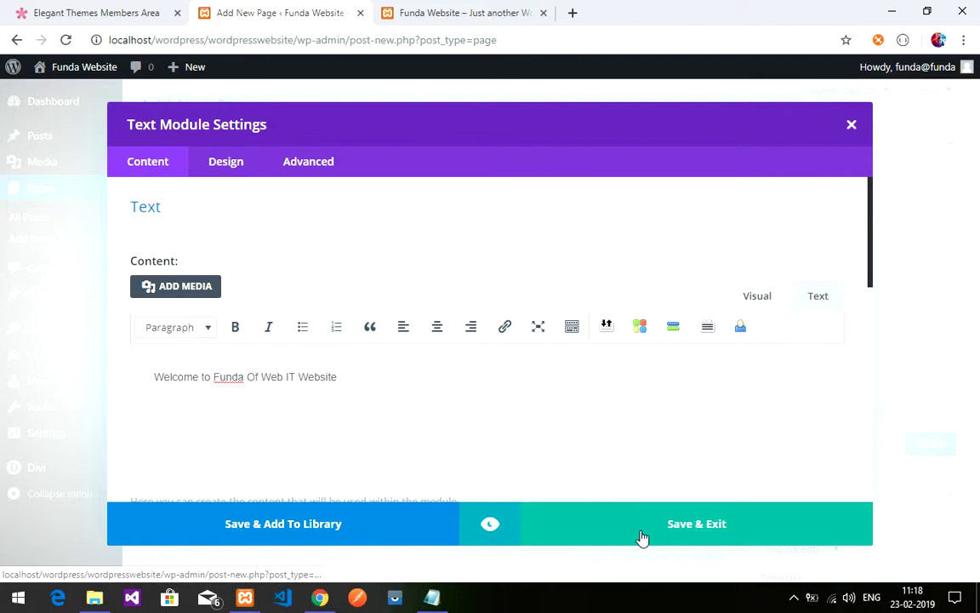
Save the 'Welcome to Funda Of Web IT Website' text module and publish the Home page.
key(Escape)
scroll(341, 305, down, 1)
scroll(341, 304, up, 1)
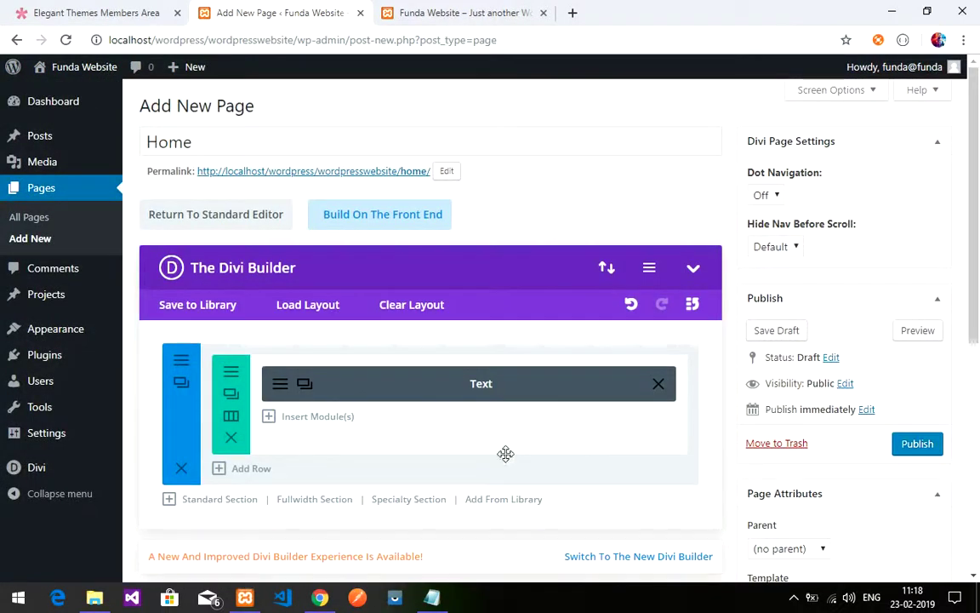
click(926, 446)
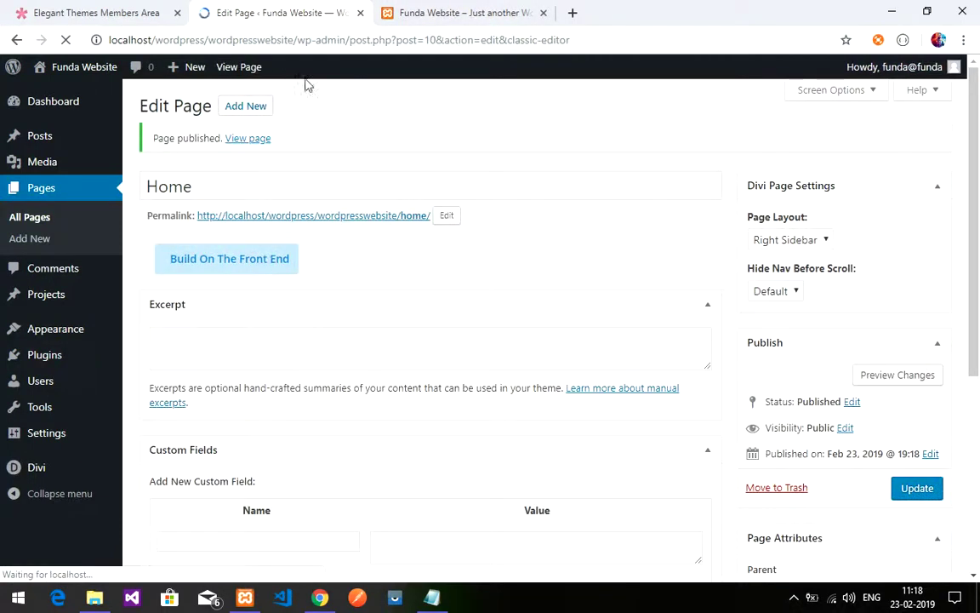
Open the published Home page in a new tab, close the old site tab, and switch to it.
click(239, 67)
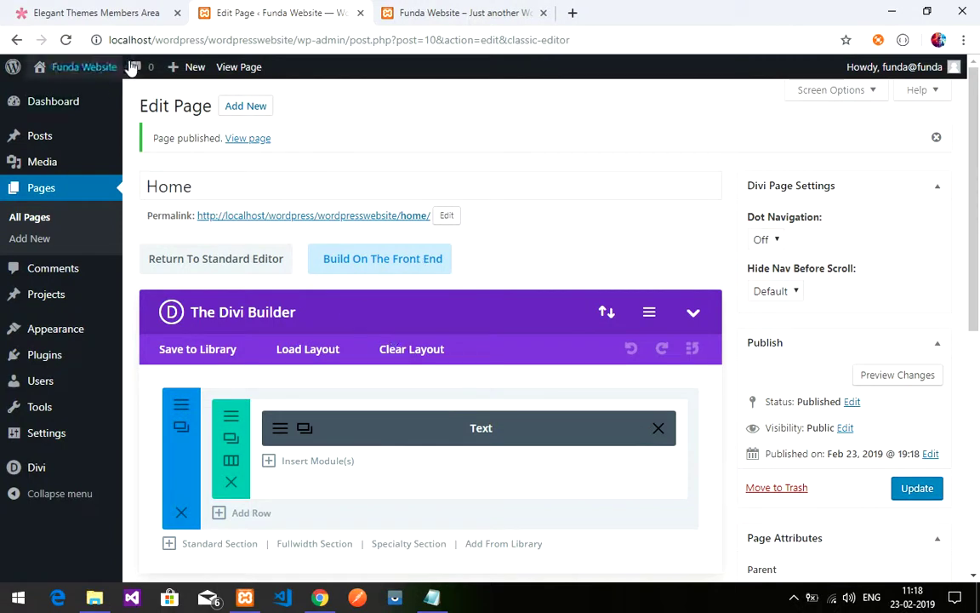
mouse_move(127, 73)
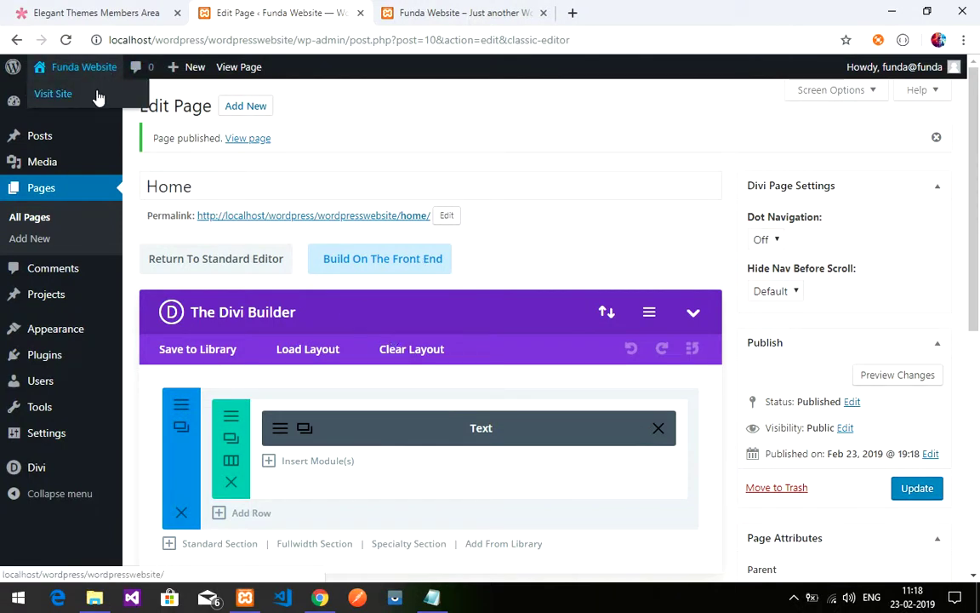
right_click(241, 68)
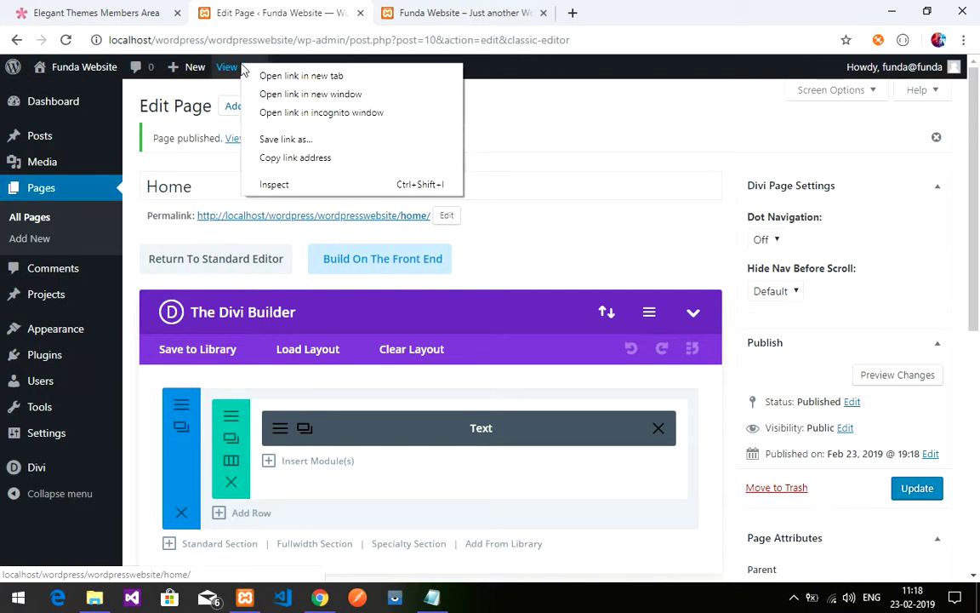
click(259, 75)
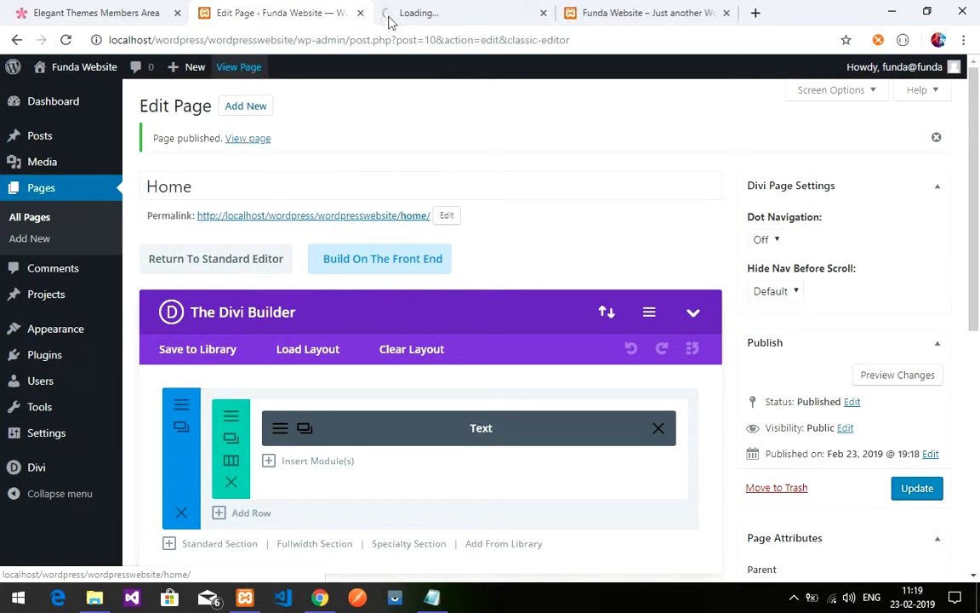
middle_click(653, 14)
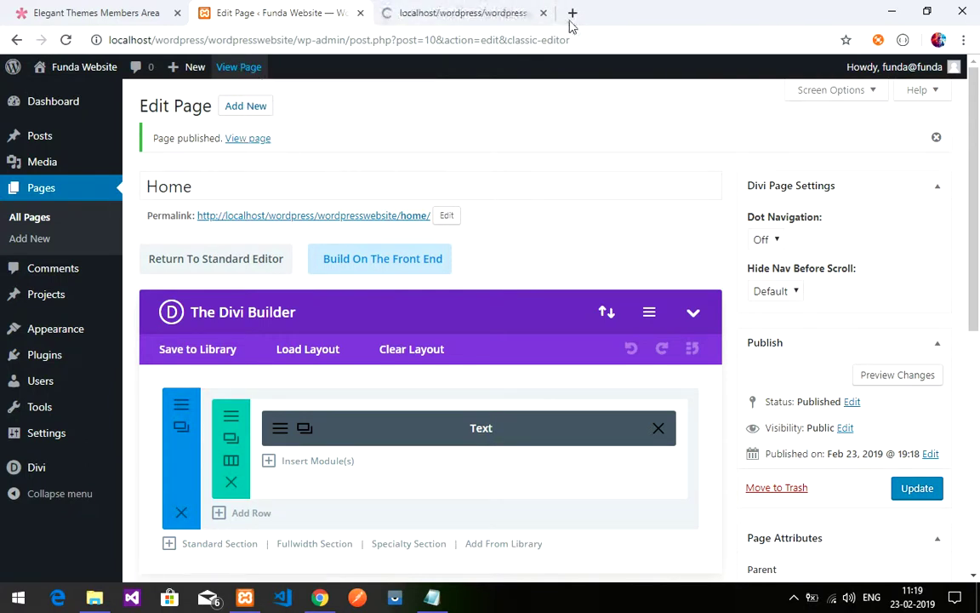
click(497, 9)
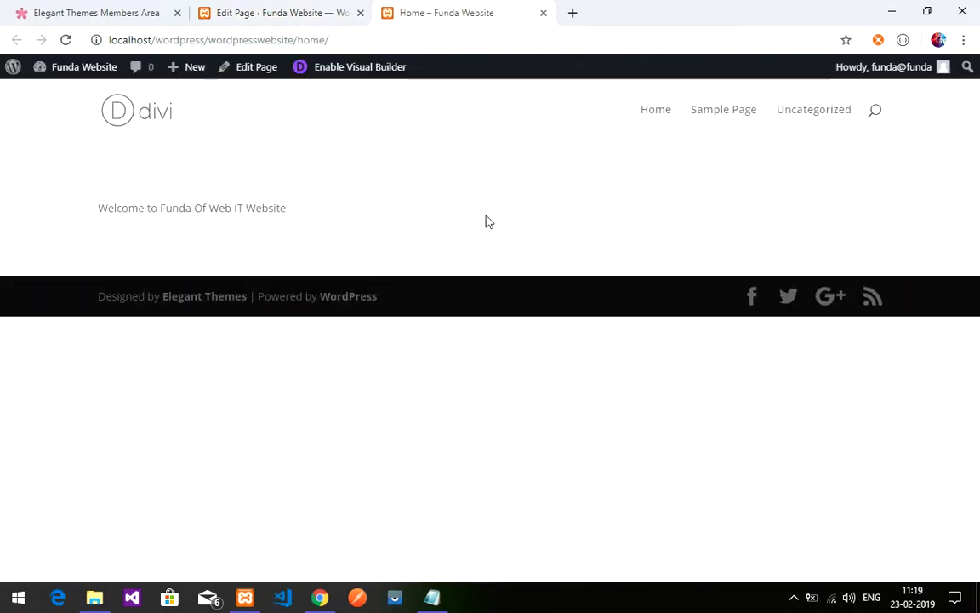
Highlight the 'Welcome to Funda Of Web IT Website' text on the live Home page to check it.
drag(286, 208, 87, 218)
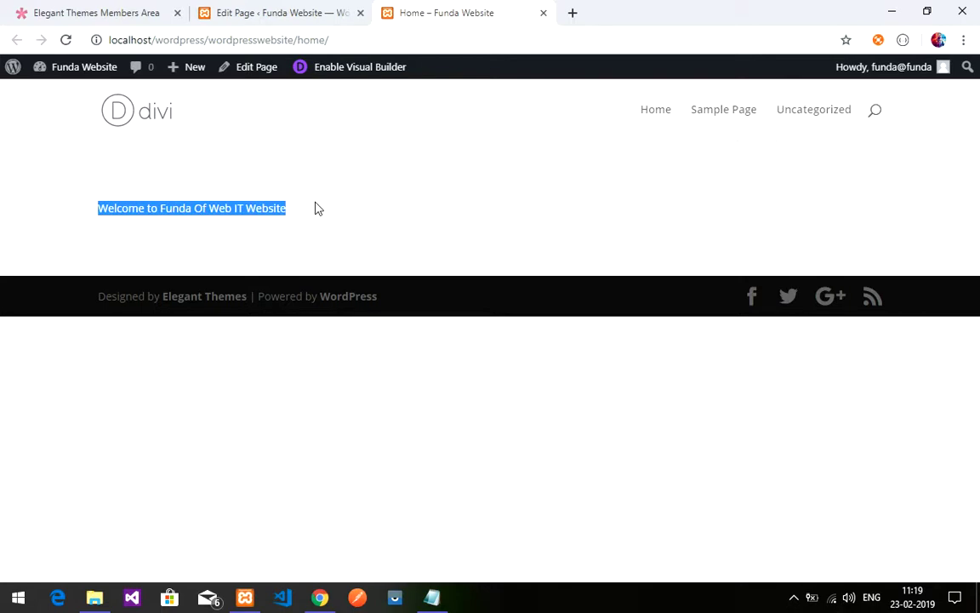
click(349, 245)
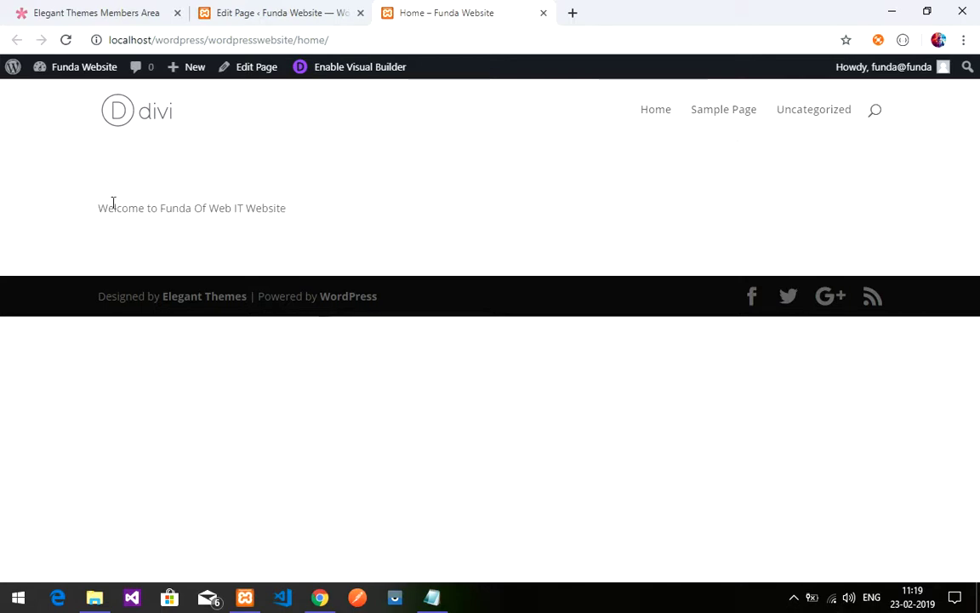
Back in the Edit Page editor, scroll through the Divi Builder layout.
click(308, 11)
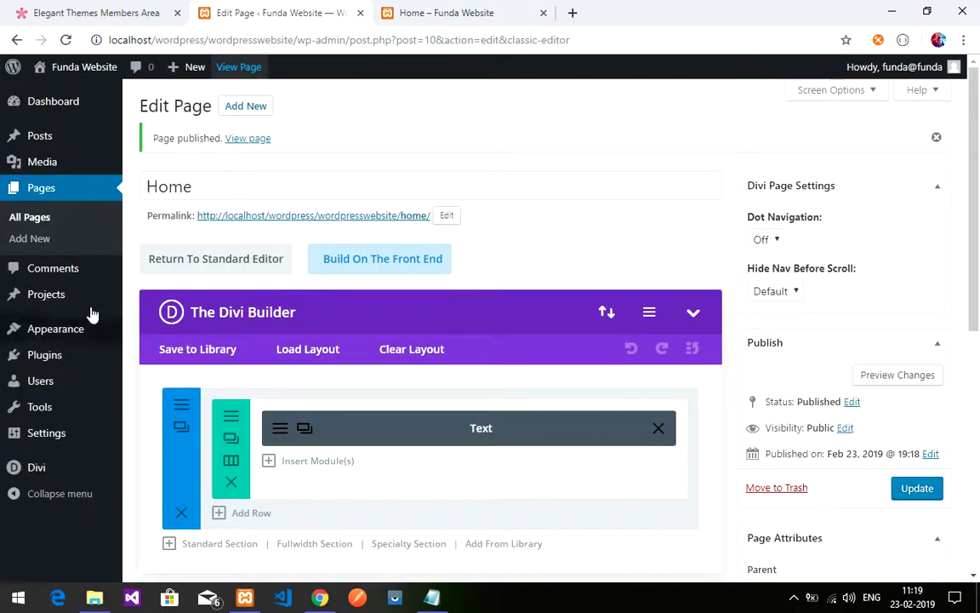
mouse_move(76, 349)
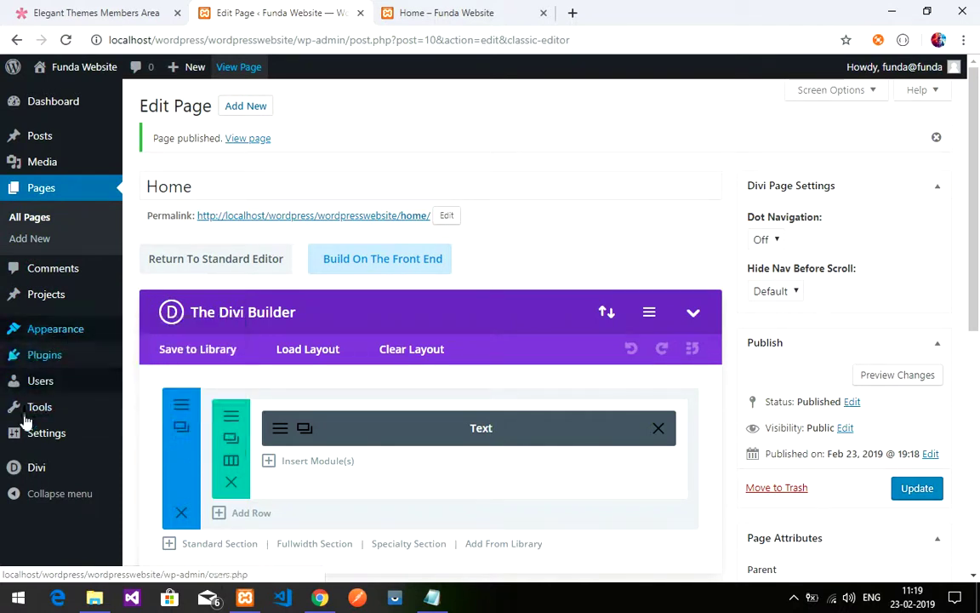
scroll(158, 241, down, 1)
scroll(65, 212, up, 1)
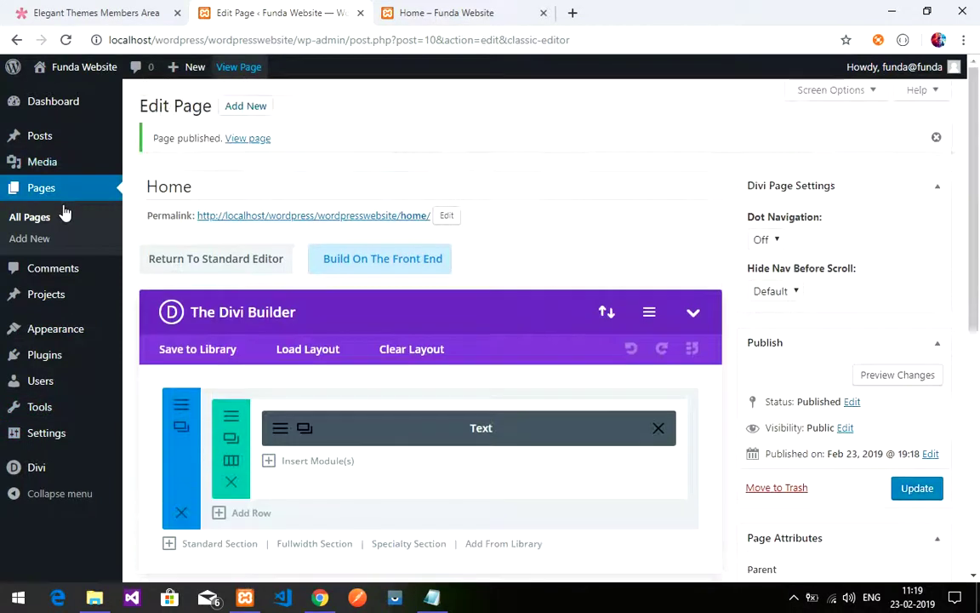
scroll(310, 223, down, 2)
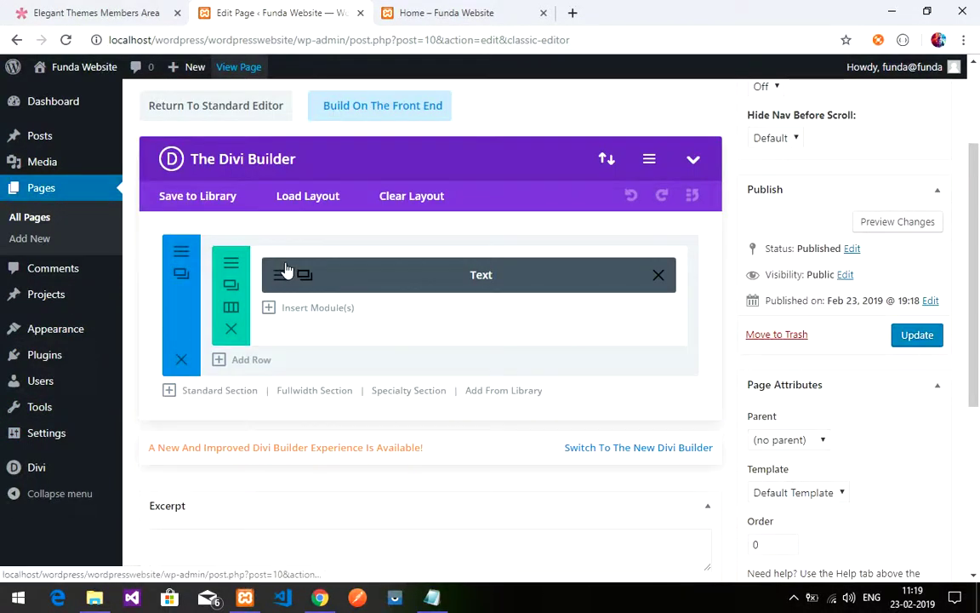
scroll(300, 255, up, 2)
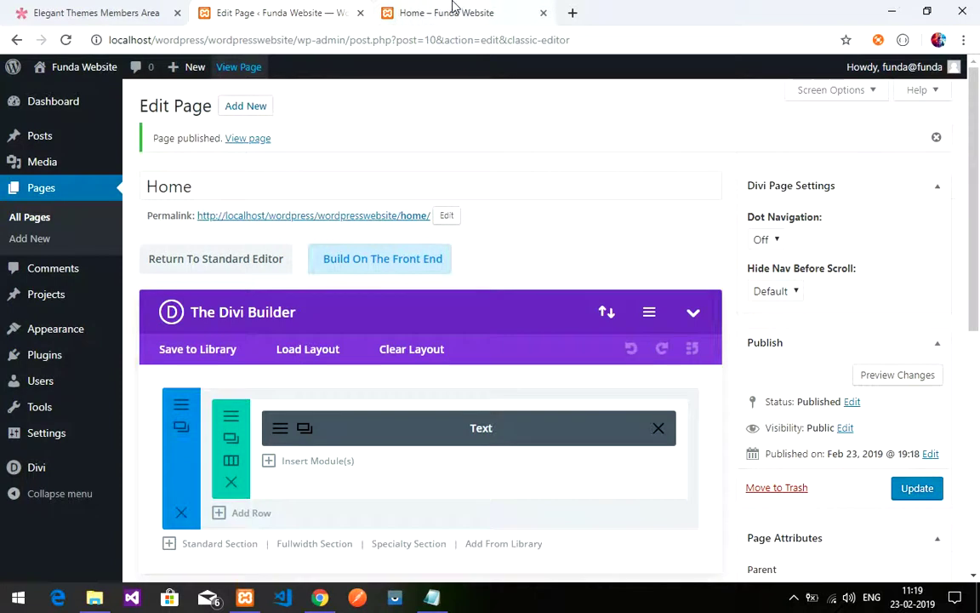
Glance at the live Home page again, then return to the editor and scroll down to the Text module.
click(457, 14)
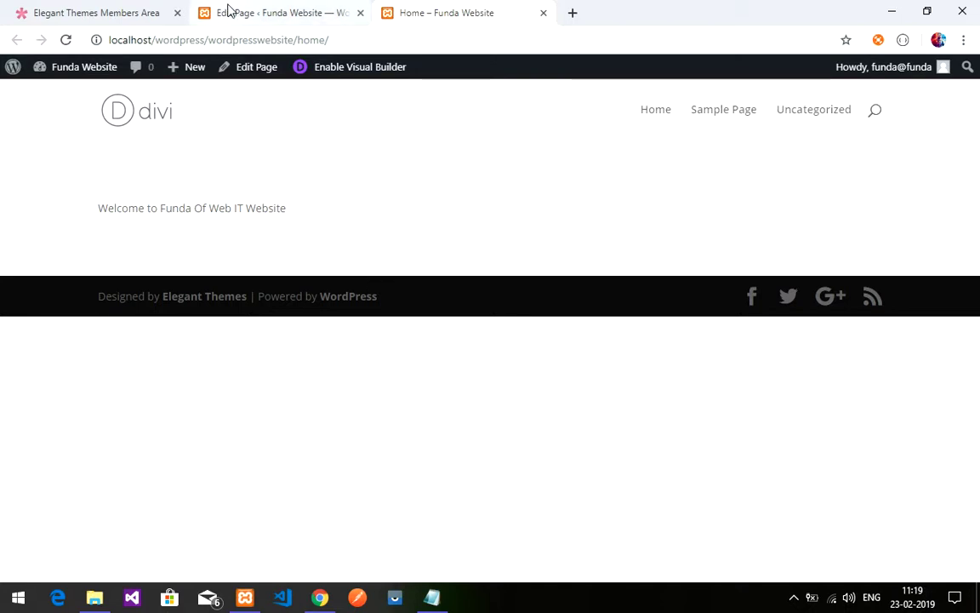
click(297, 7)
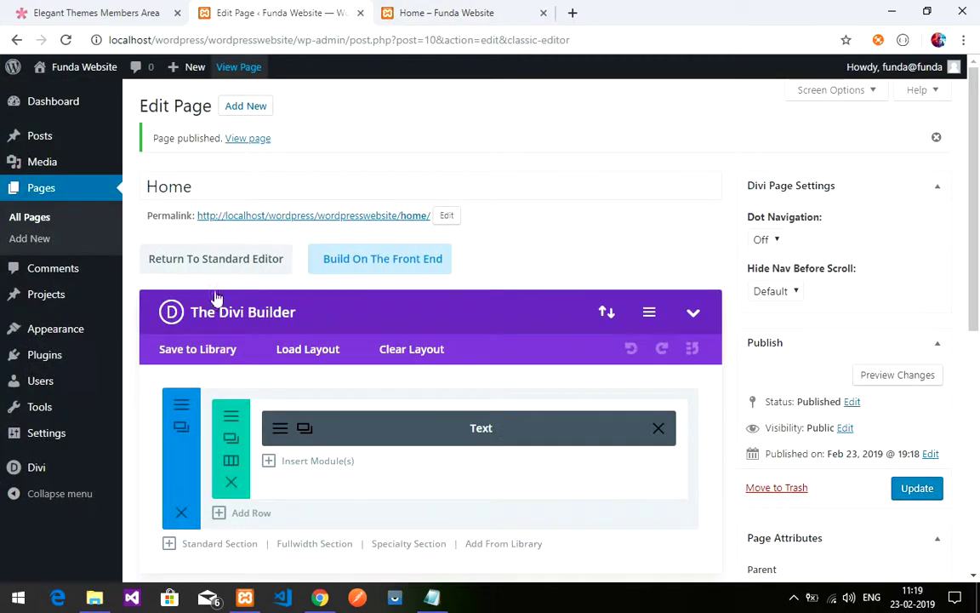
scroll(170, 383, down, 1)
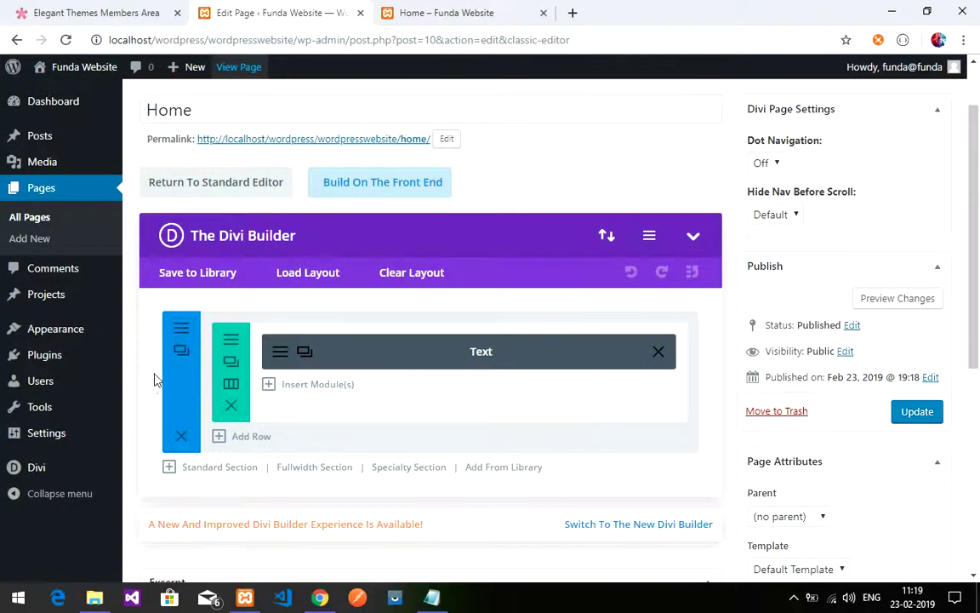
scroll(141, 408, down, 1)
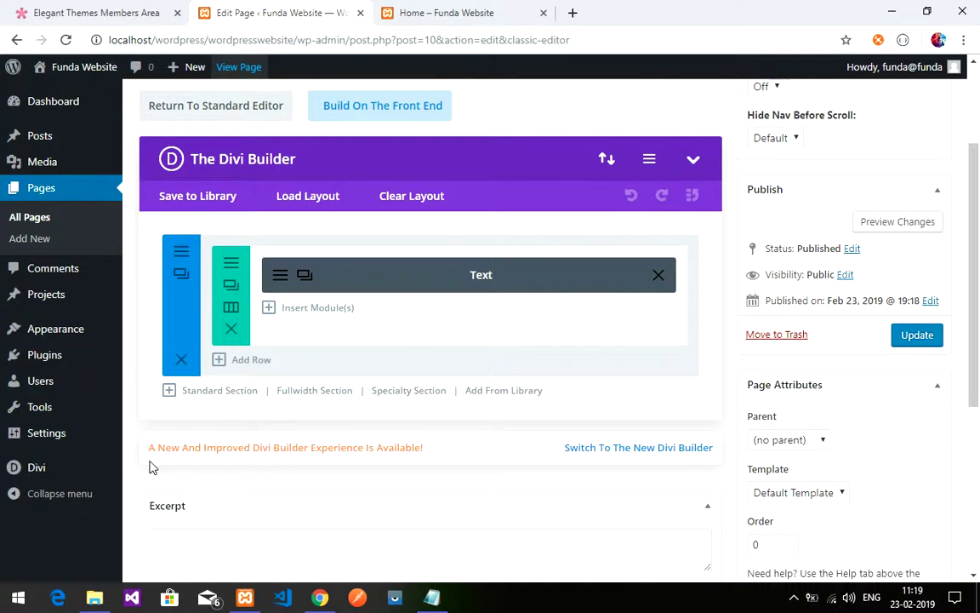